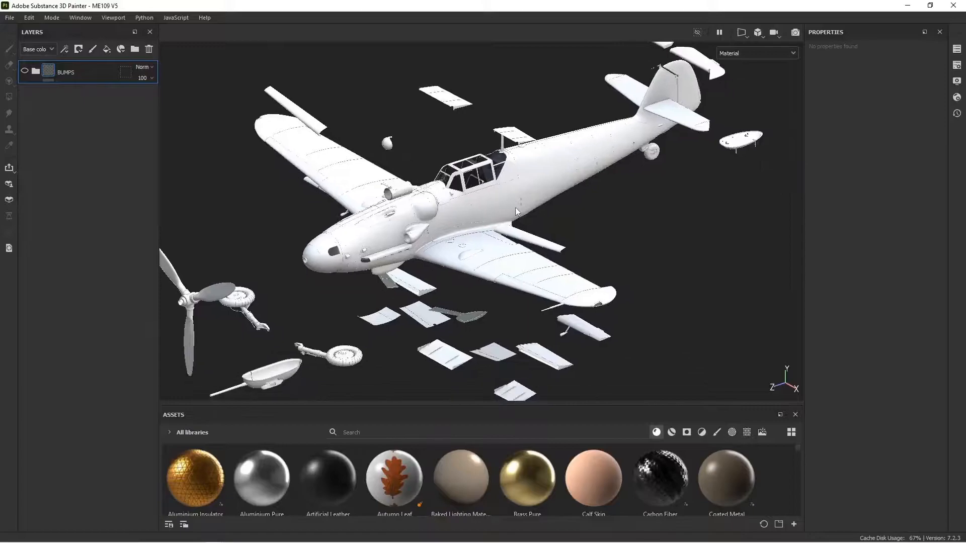
{"action": "left_click_drag", "start_coordinate": [515, 230], "coordinate": [607, 248], "text": "alt"}
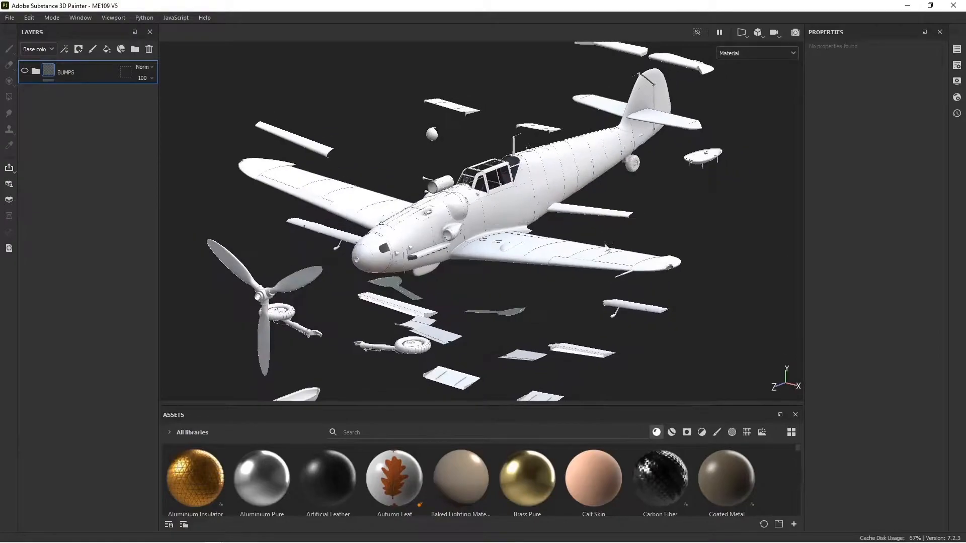
{"action": "left_click", "coordinate": [957, 66]}
{"action": "left_click", "coordinate": [957, 81]}
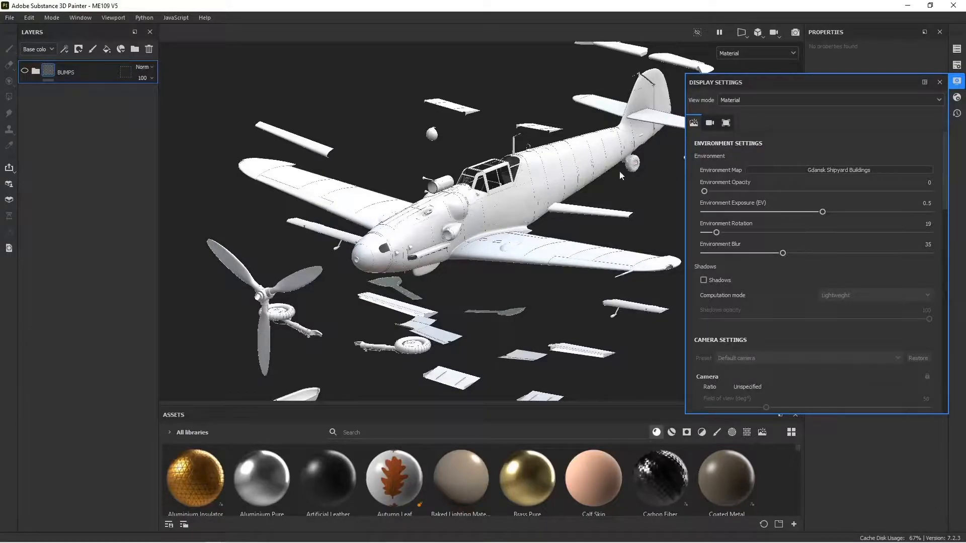
{"action": "left_click", "coordinate": [956, 82]}
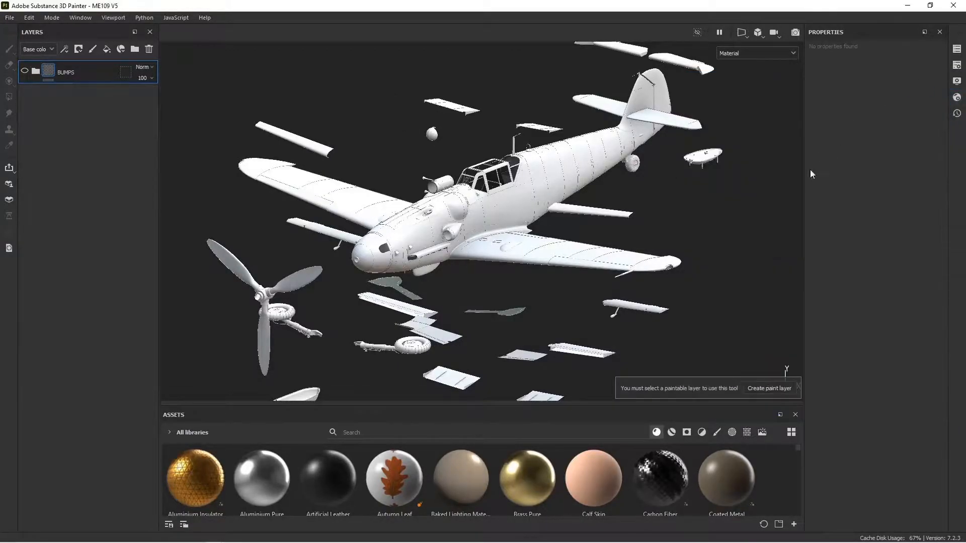
Step: Add a fill layer above the BUMPS folder with only the color channel enabled and a white (ffffff) base color
{"action": "left_click", "coordinate": [106, 49]}
{"action": "double_click", "coordinate": [57, 73]}
{"action": "left_click", "coordinate": [65, 77]}
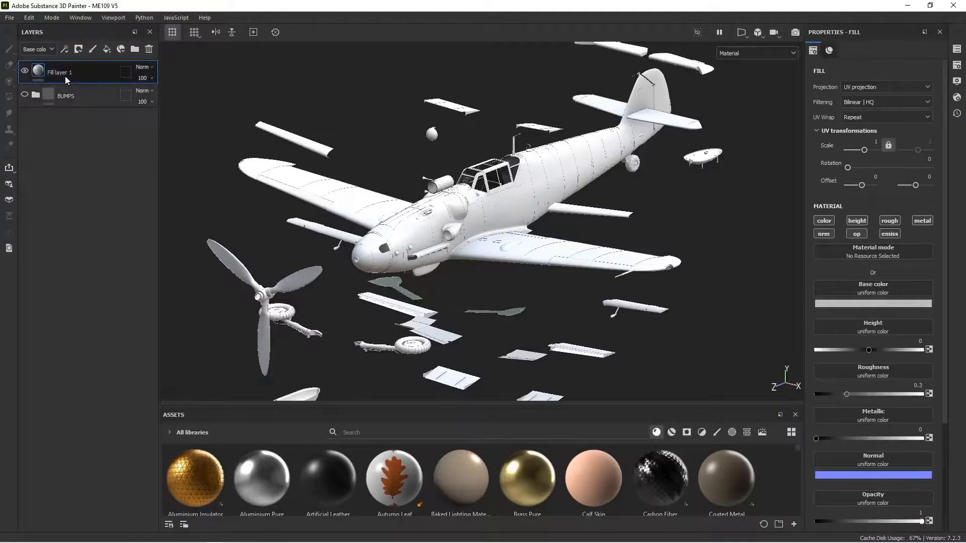
{"action": "left_click", "coordinate": [829, 221]}
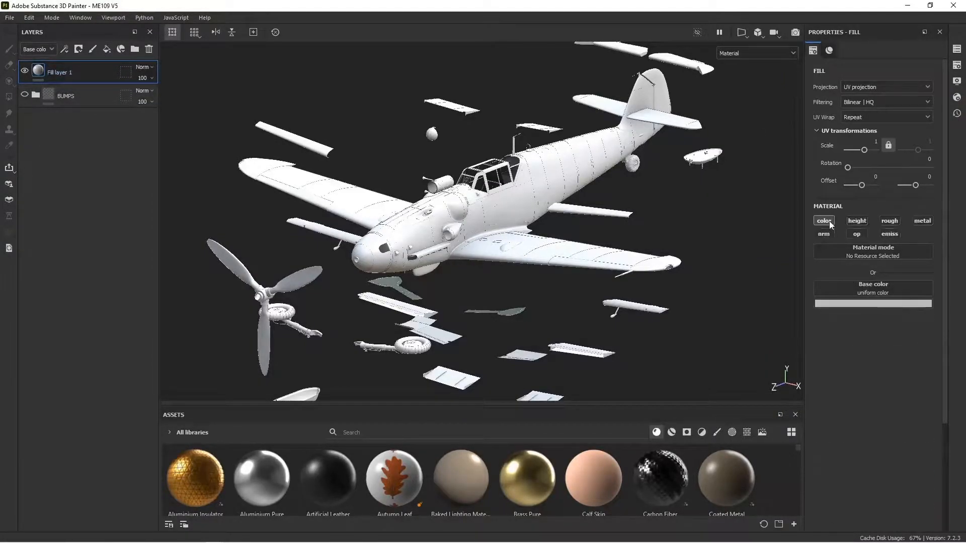
{"action": "left_click", "coordinate": [850, 303]}
{"action": "left_click_drag", "start_coordinate": [826, 343], "coordinate": [824, 327]}
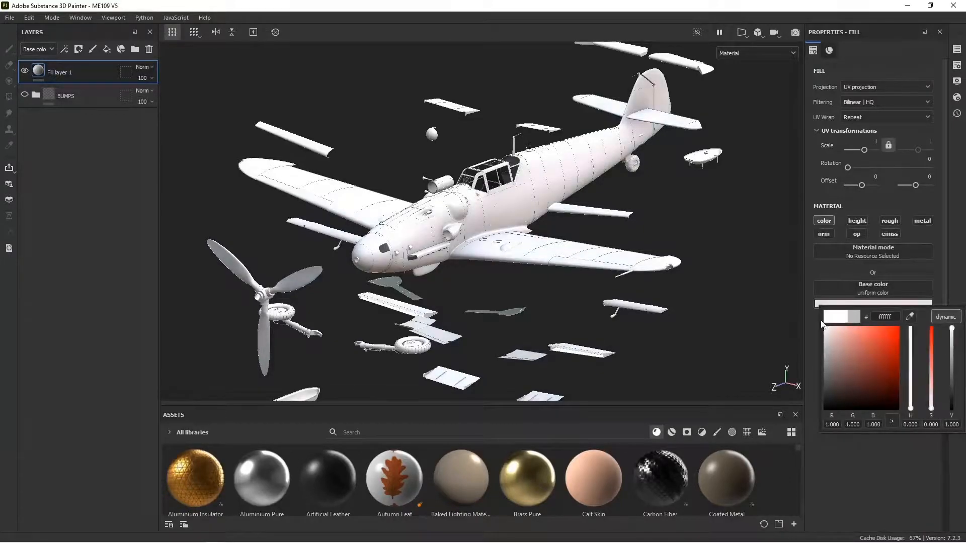
Step: Try the Cave Entry Forest environment map for lighting the model
{"action": "mouse_move", "coordinate": [535, 266]}
{"action": "left_mouse_down", "text": "alt"}
{"action": "mouse_move", "coordinate": [468, 260]}
{"action": "mouse_move", "coordinate": [521, 261]}
{"action": "left_mouse_up", "text": "alt"}
{"action": "left_click", "coordinate": [957, 81]}
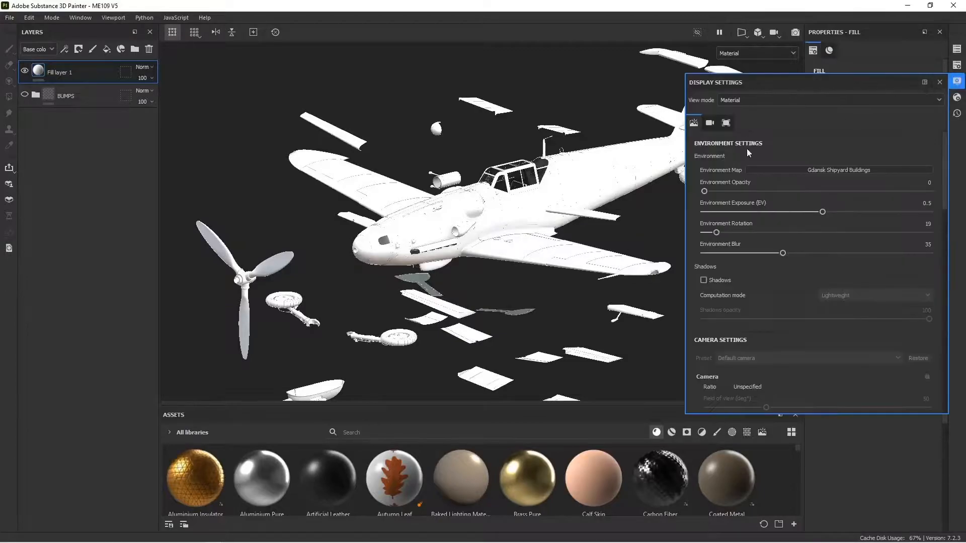
{"action": "left_click", "coordinate": [778, 170]}
{"action": "left_click", "coordinate": [820, 233]}
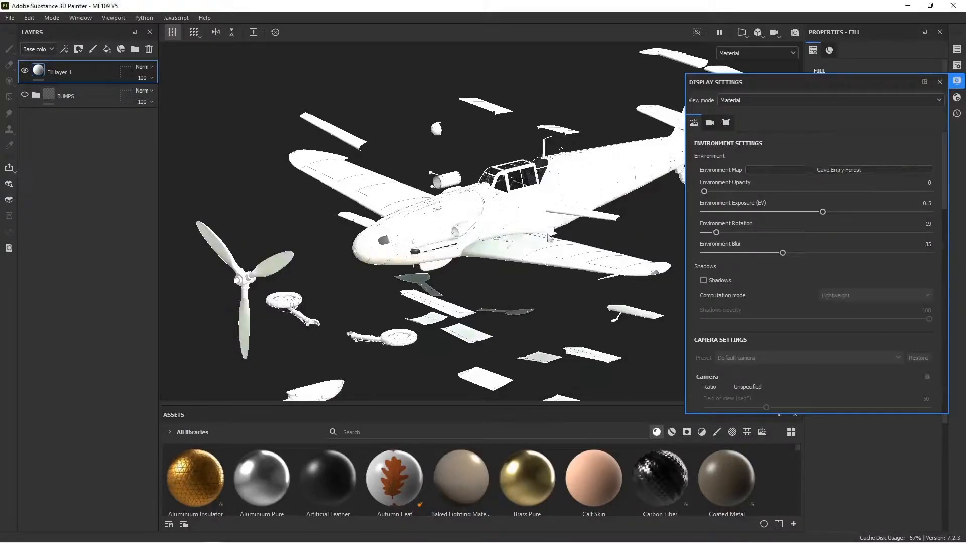
Step: Set the environment exposure to 0.1 and try the orange Canopus environment map
{"action": "left_click", "coordinate": [928, 203]}
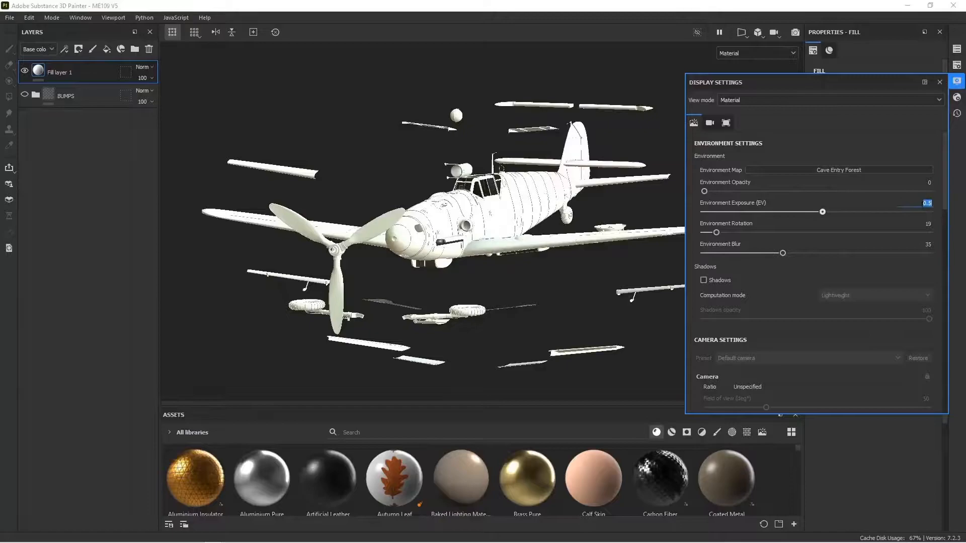
{"action": "left_click_drag", "start_coordinate": [586, 212], "coordinate": [483, 245], "text": "alt"}
{"action": "left_click", "coordinate": [800, 170]}
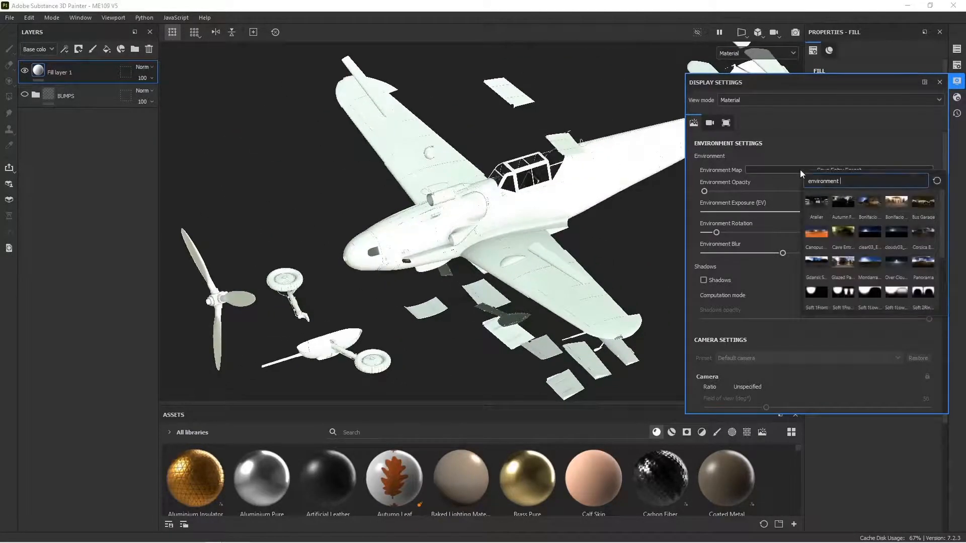
{"action": "left_click", "coordinate": [817, 230]}
{"action": "left_click_drag", "start_coordinate": [500, 199], "coordinate": [387, 229], "text": "alt"}
Step: Try the clear03_EXR environment map and check its lighting on the aircraft
{"action": "left_click", "coordinate": [760, 170]}
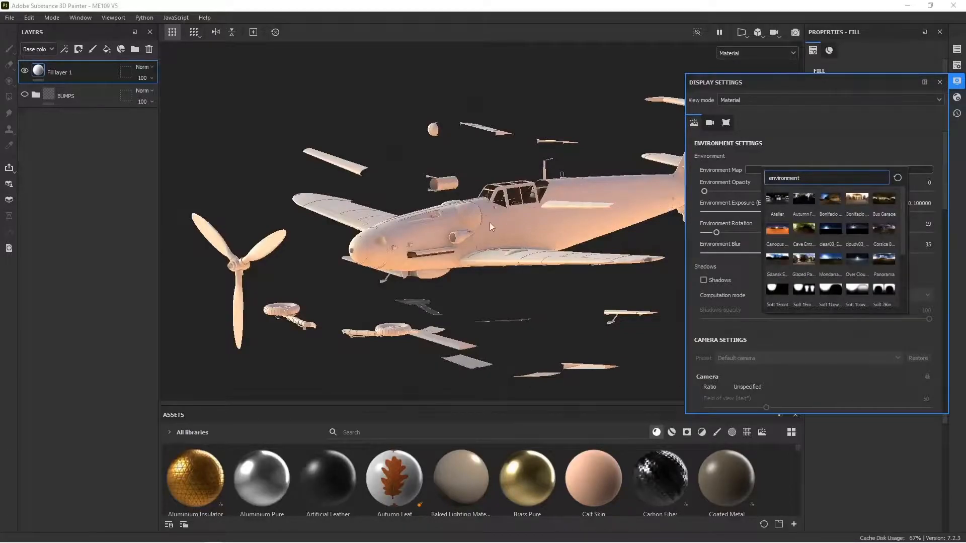
{"action": "left_click", "coordinate": [832, 228]}
{"action": "left_click_drag", "start_coordinate": [528, 274], "coordinate": [405, 322], "text": "alt"}
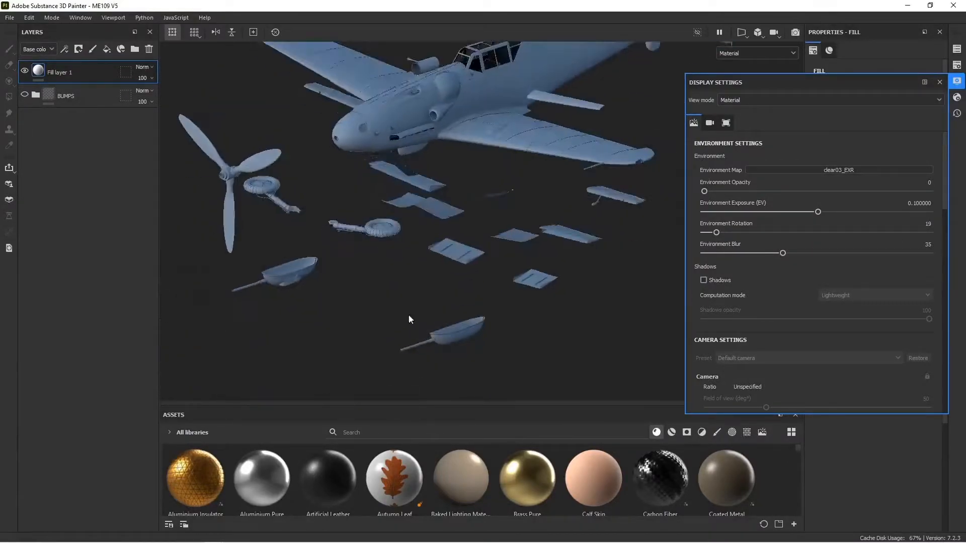
Step: Set the environment map to Gdansk Shipyard Buildings and the environment exposure to 0.01
{"action": "left_click", "coordinate": [806, 170]}
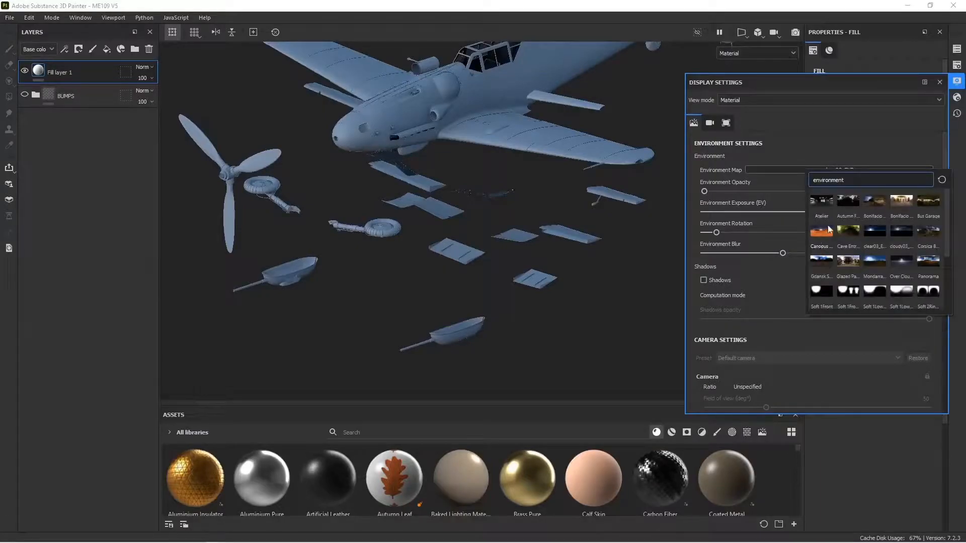
{"action": "left_click", "coordinate": [822, 262]}
{"action": "left_click_drag", "start_coordinate": [576, 170], "coordinate": [486, 239], "text": "alt"}
{"action": "left_click", "coordinate": [905, 202]}
{"action": "type", "text": ".01"}
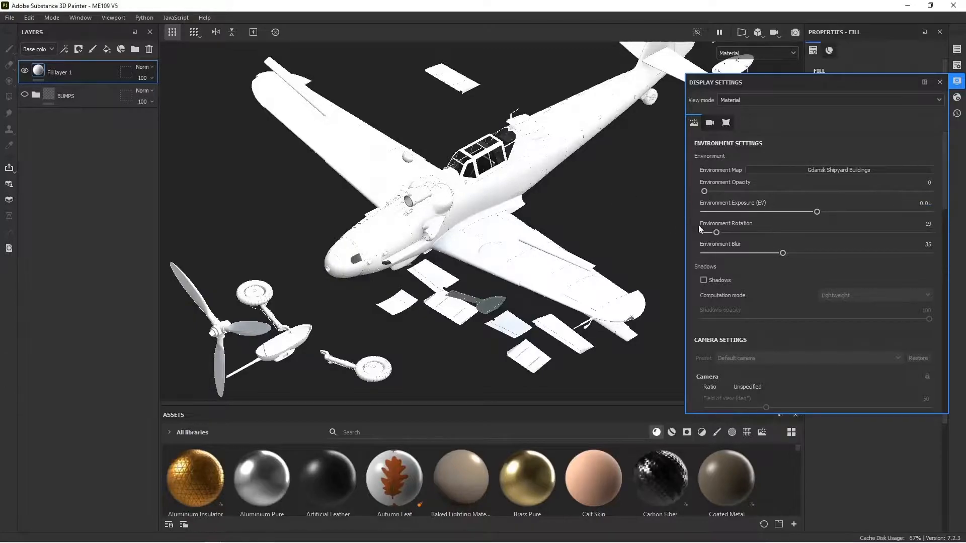
Step: Rotate the environment lighting to 219 and close the display settings
{"action": "left_click_drag", "start_coordinate": [492, 240], "coordinate": [556, 201], "text": "alt"}
{"action": "right_click_drag", "start_coordinate": [557, 214], "coordinate": [512, 221], "text": "shift"}
{"action": "left_click_drag", "start_coordinate": [468, 221], "coordinate": [358, 250], "text": "alt"}
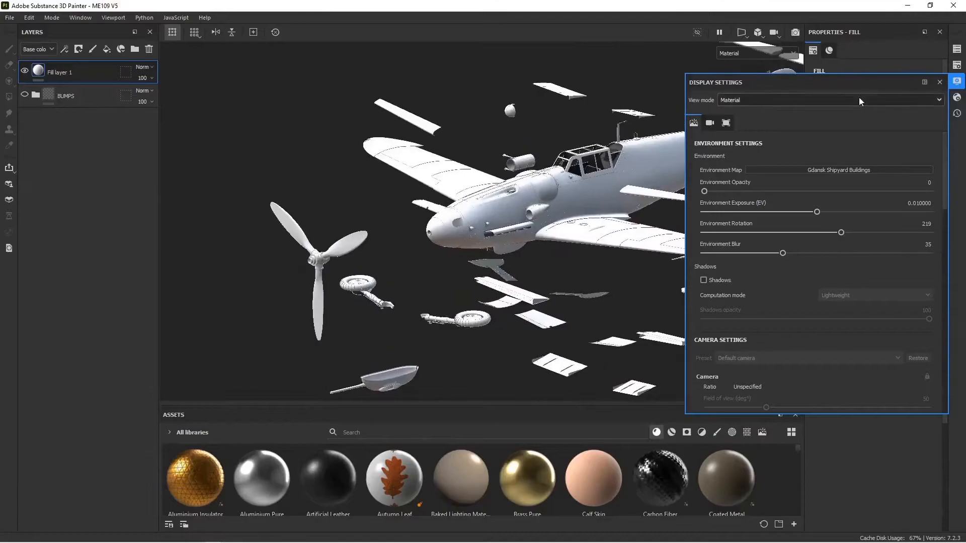
{"action": "left_click", "coordinate": [939, 80]}
Step: Add a folder named RUBER above the white fill layer
{"action": "middle_click_drag", "start_coordinate": [315, 153], "coordinate": [296, 180], "text": "alt"}
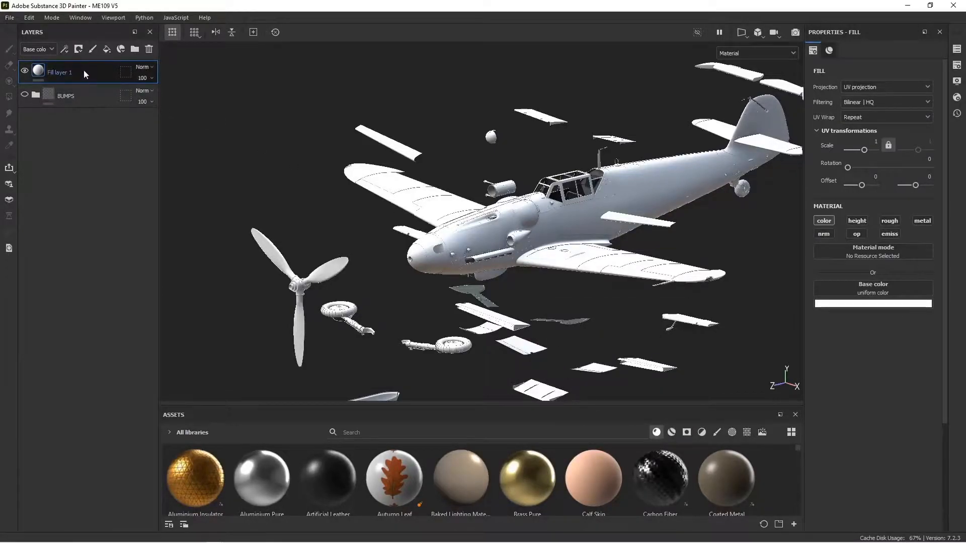
{"action": "left_click", "coordinate": [135, 49]}
{"action": "double_click", "coordinate": [65, 72]}
{"action": "type", "text": "RUBER"}
{"action": "key", "text": "Return"}
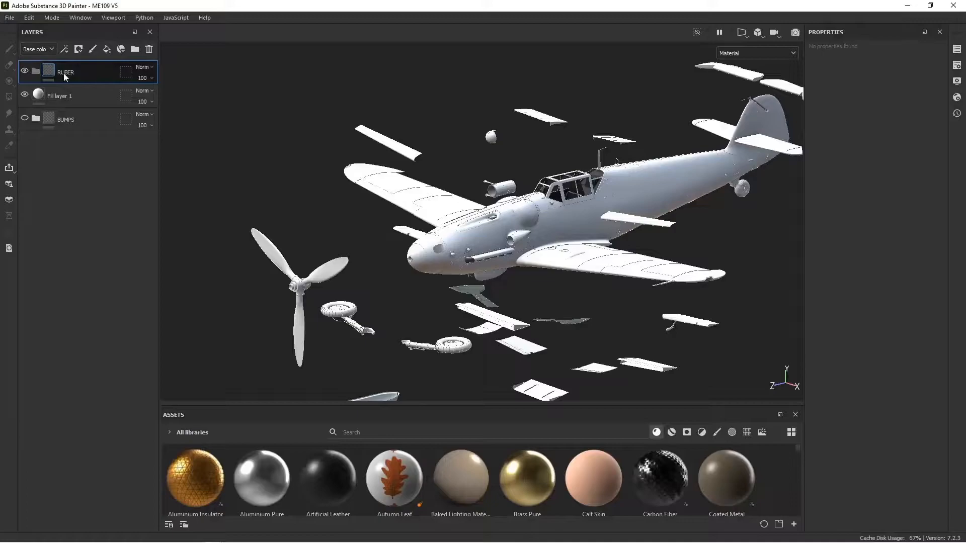
Step: Add a folder named METAL above the RUBER folder
{"action": "left_click", "coordinate": [135, 49]}
{"action": "double_click", "coordinate": [64, 72]}
{"action": "type", "text": "METAL"}
{"action": "key", "text": "Return"}
Step: Add a folder named PAINTED at the top of the layer stack
{"action": "left_click", "coordinate": [135, 49]}
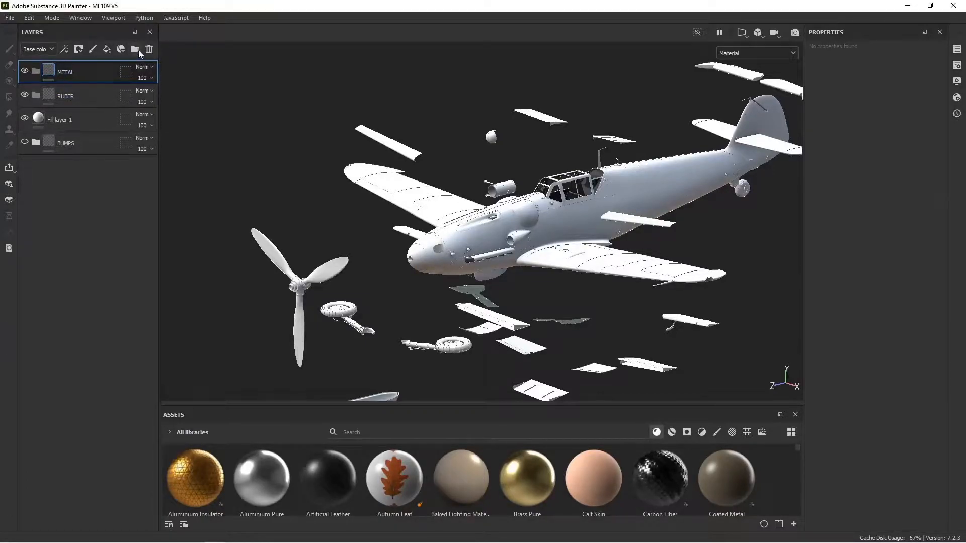
{"action": "double_click", "coordinate": [70, 72]}
{"action": "type", "text": "PAINT"}
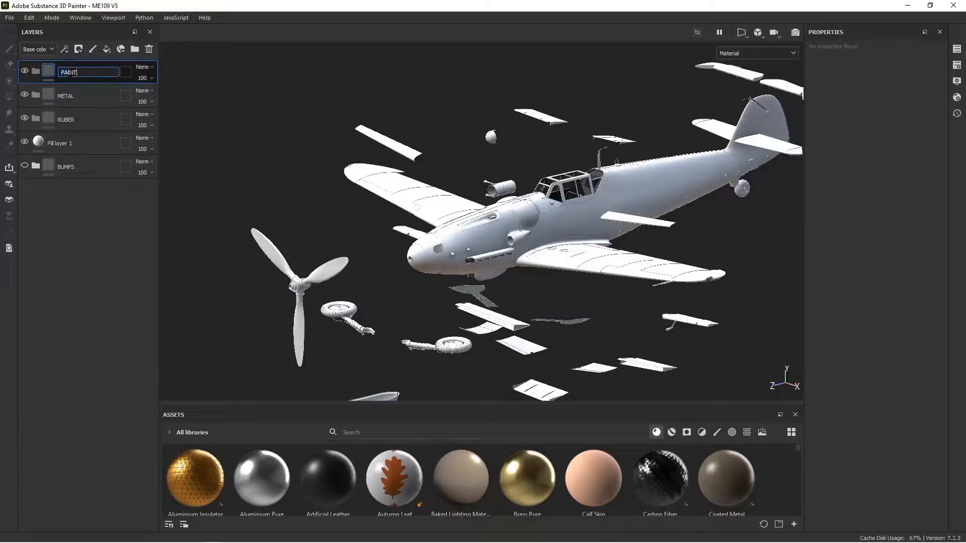
{"action": "type", "text": "ED"}
{"action": "key", "text": "Return"}
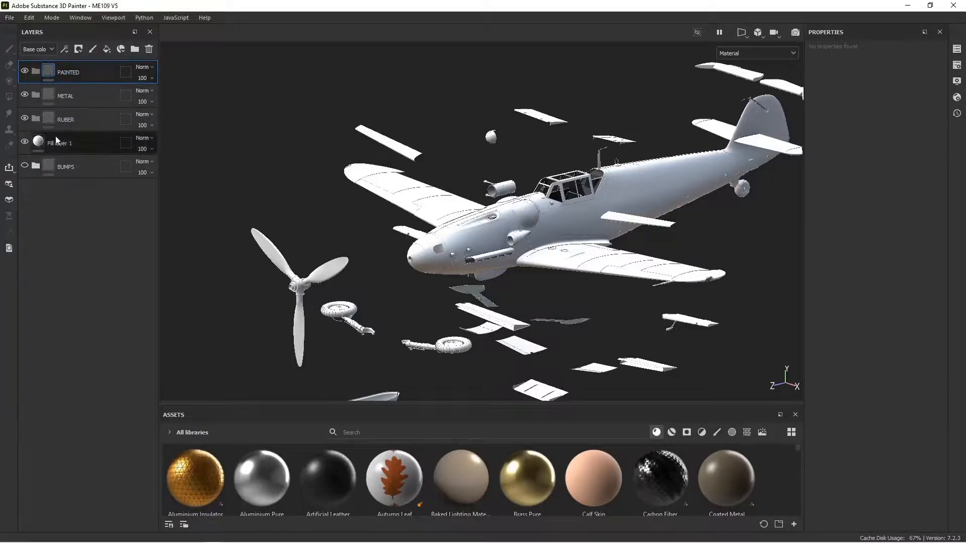
Step: Move the white fill layer into the METAL folder and enable its metal channel with metallic set to 1
{"action": "left_click_drag", "start_coordinate": [62, 143], "coordinate": [77, 93]}
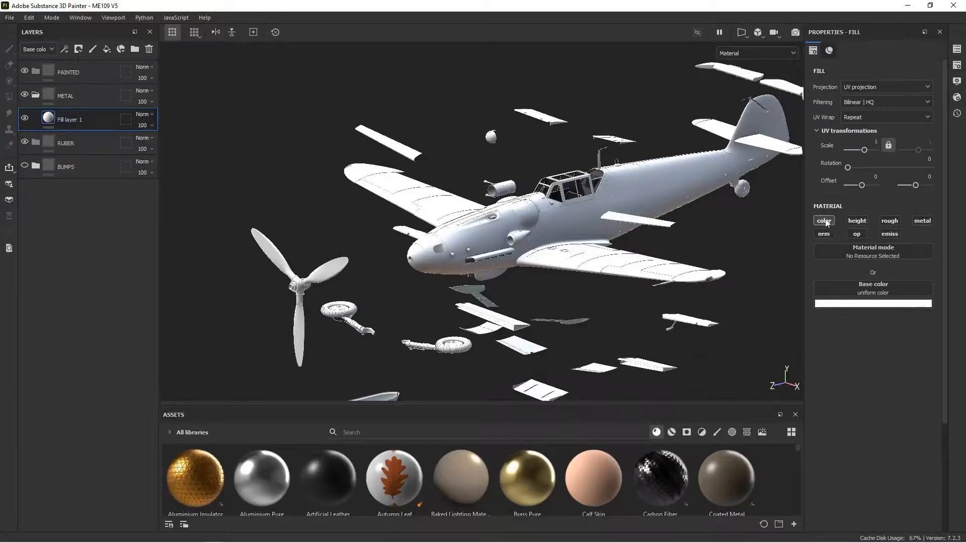
{"action": "left_click", "coordinate": [923, 221]}
{"action": "left_click_drag", "start_coordinate": [823, 349], "coordinate": [963, 351]}
{"action": "left_click_drag", "start_coordinate": [594, 274], "coordinate": [508, 285], "text": "alt"}
{"action": "scroll", "coordinate": [364, 232], "scroll_direction": "up", "scroll_amount": 3}
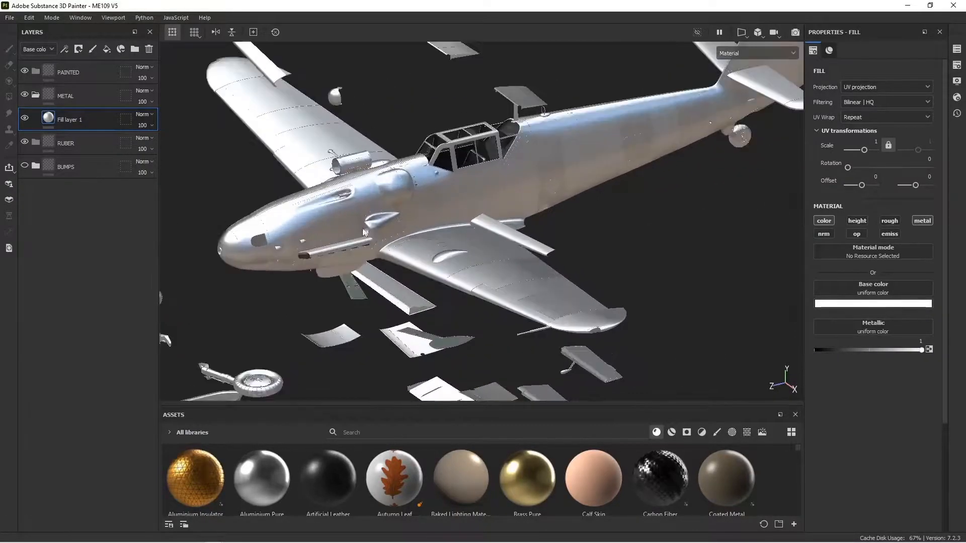
{"action": "scroll", "coordinate": [363, 232], "scroll_direction": "down", "scroll_amount": 3}
{"action": "scroll", "coordinate": [509, 247], "scroll_direction": "up", "scroll_amount": 2}
{"action": "middle_click_drag", "start_coordinate": [356, 204], "coordinate": [437, 242], "text": "alt"}
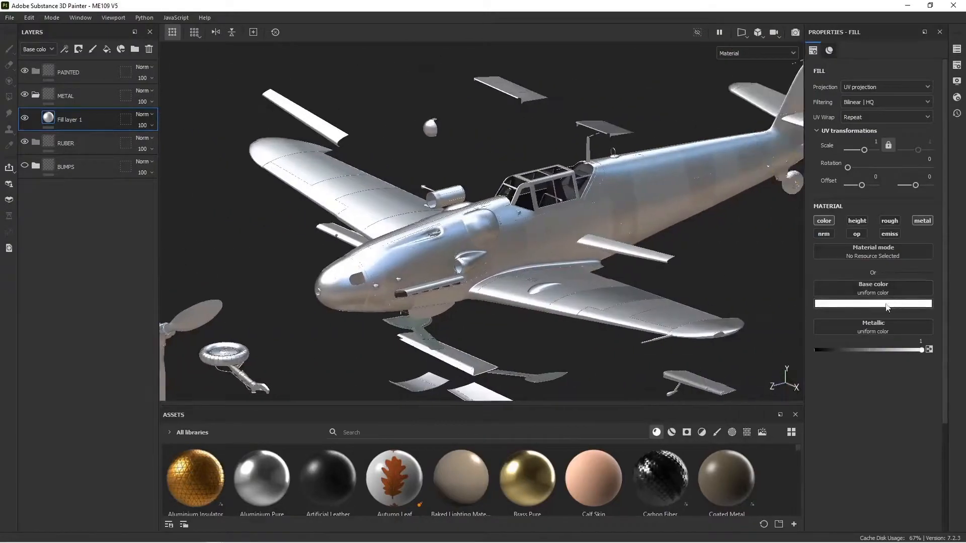
Step: Darken the metal fill layer's base color from white to a medium grey
{"action": "left_click", "coordinate": [887, 305]}
{"action": "left_click_drag", "start_coordinate": [956, 354], "coordinate": [953, 361]}
{"action": "left_click_drag", "start_coordinate": [601, 253], "coordinate": [466, 212], "text": "alt"}
Step: Enable the fill layer's roughness channel and search the texture assets for NOISE and BNW
{"action": "left_click", "coordinate": [890, 221]}
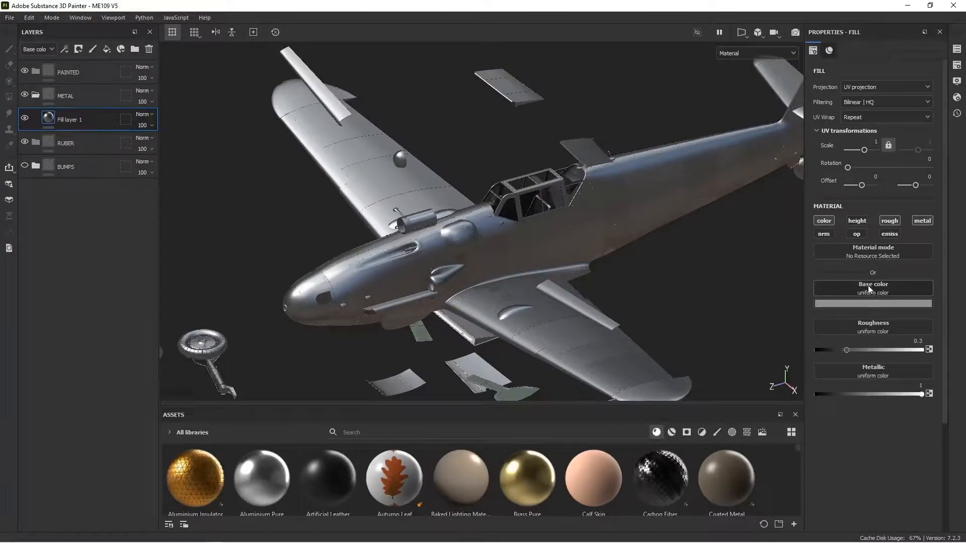
{"action": "left_click", "coordinate": [746, 436]}
{"action": "left_click", "coordinate": [485, 433]}
{"action": "type", "text": "NOISE"}
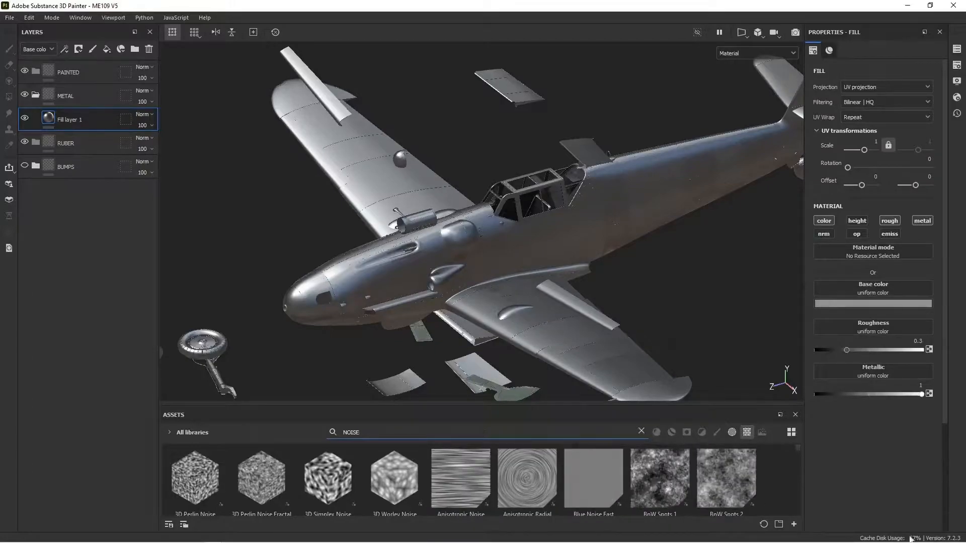
{"action": "left_click_drag", "start_coordinate": [372, 432], "coordinate": [265, 431]}
{"action": "type", "text": "BNW"}
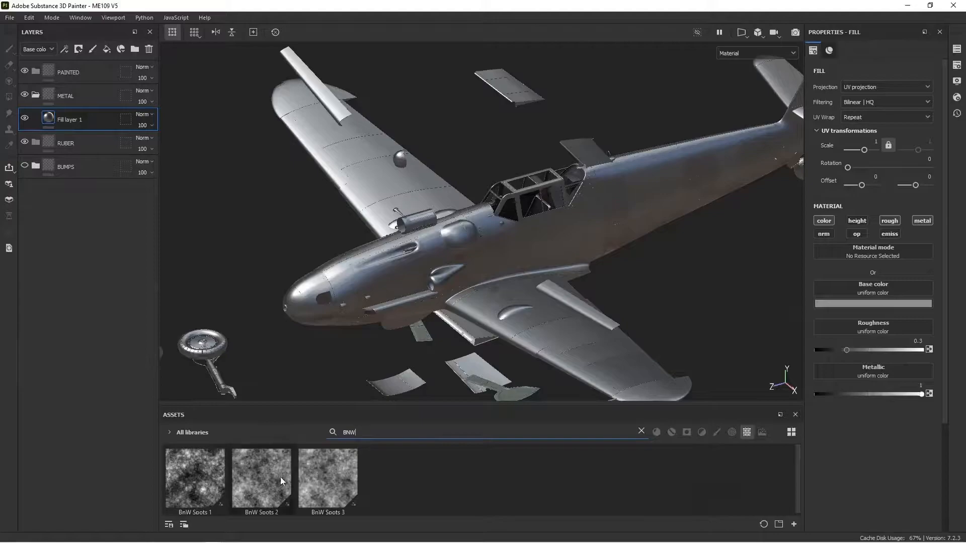
Step: Assign the BnW Spots 3 texture to the metal fill layer's roughness
{"action": "left_click", "coordinate": [324, 479]}
{"action": "left_click_drag", "start_coordinate": [324, 479], "coordinate": [871, 326]}
{"action": "left_click_drag", "start_coordinate": [526, 235], "coordinate": [409, 227], "text": "alt"}
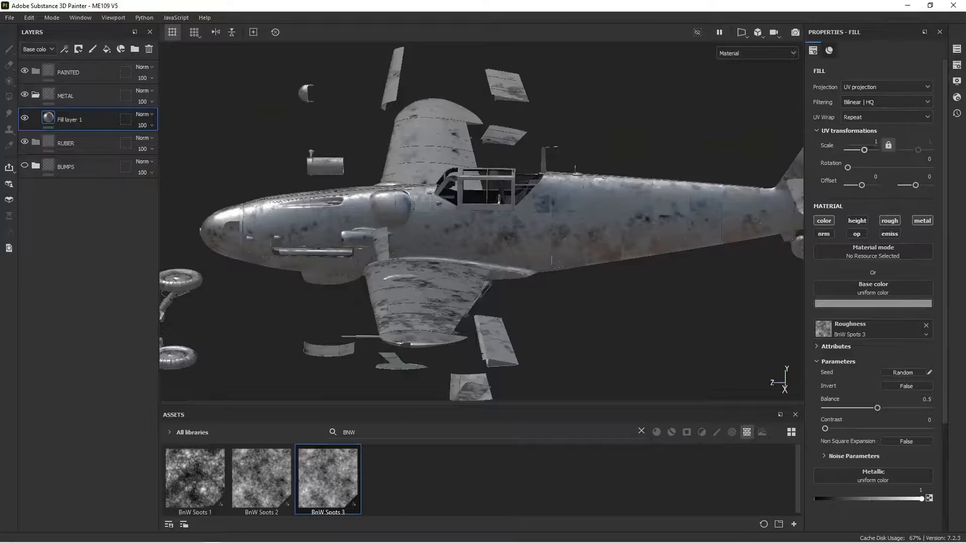
Step: Try a reduced UV scale and tri-planar projection for the metal fill layer, with the projection manipulator hidden
{"action": "left_click_drag", "start_coordinate": [868, 153], "coordinate": [863, 150]}
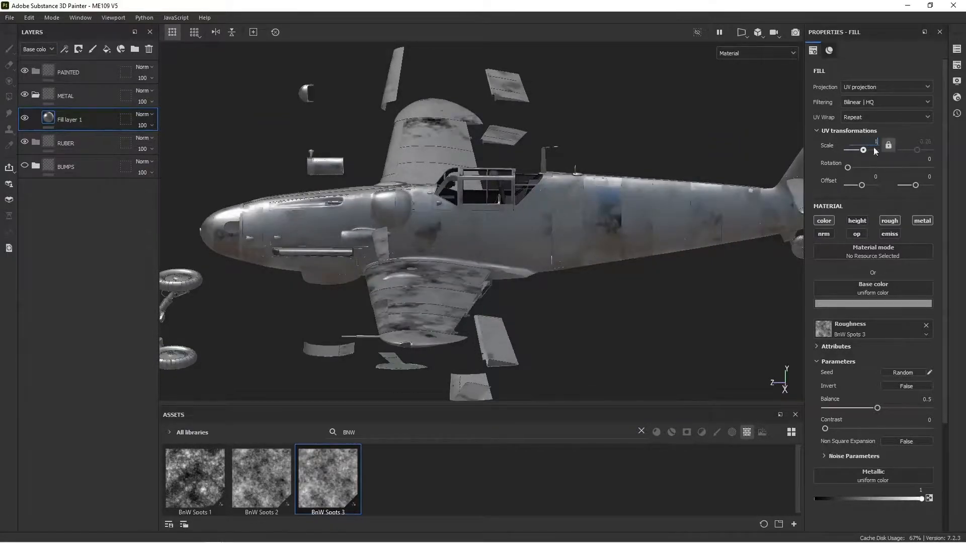
{"action": "left_click", "coordinate": [870, 88]}
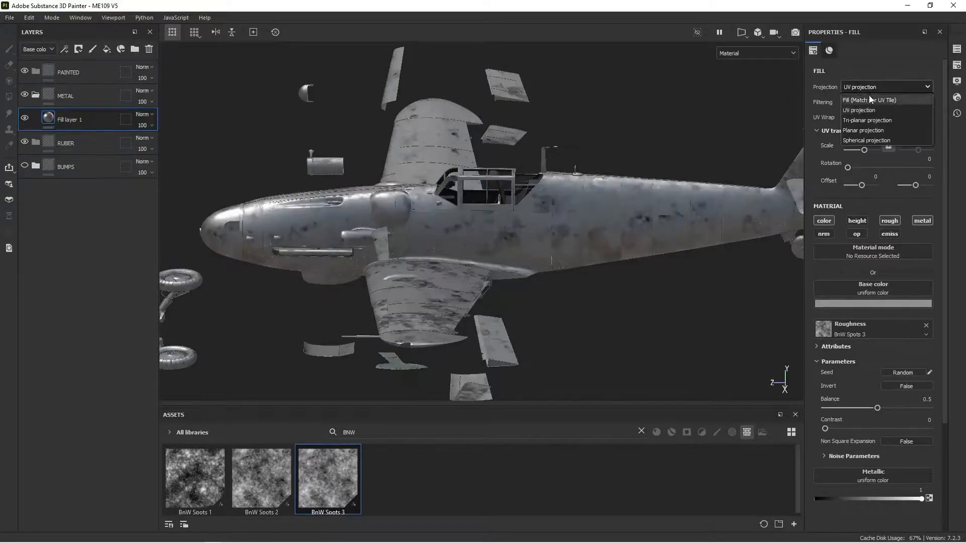
{"action": "left_click", "coordinate": [873, 123]}
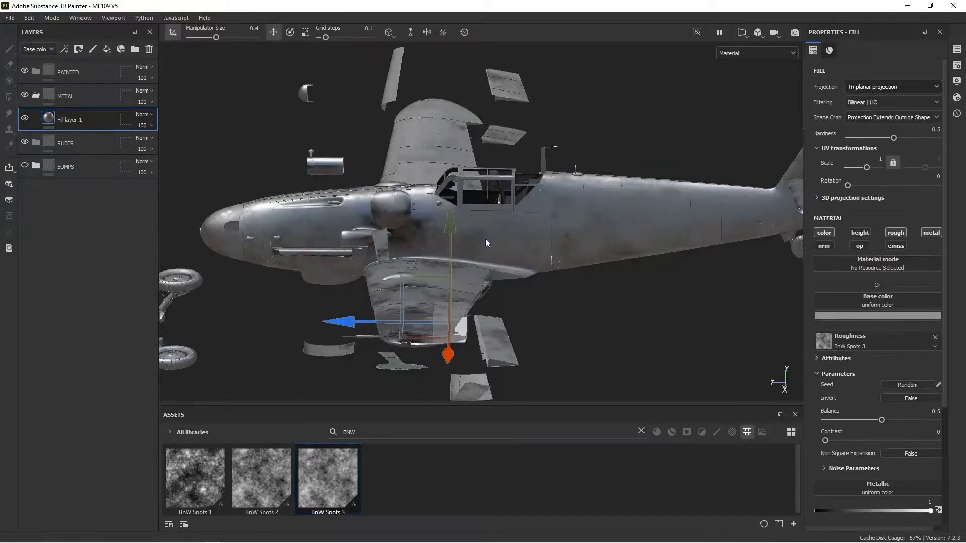
{"action": "left_click_drag", "start_coordinate": [446, 242], "coordinate": [468, 250], "text": "alt"}
{"action": "left_click", "coordinate": [174, 33]}
{"action": "left_click_drag", "start_coordinate": [256, 95], "coordinate": [281, 104], "text": "alt"}
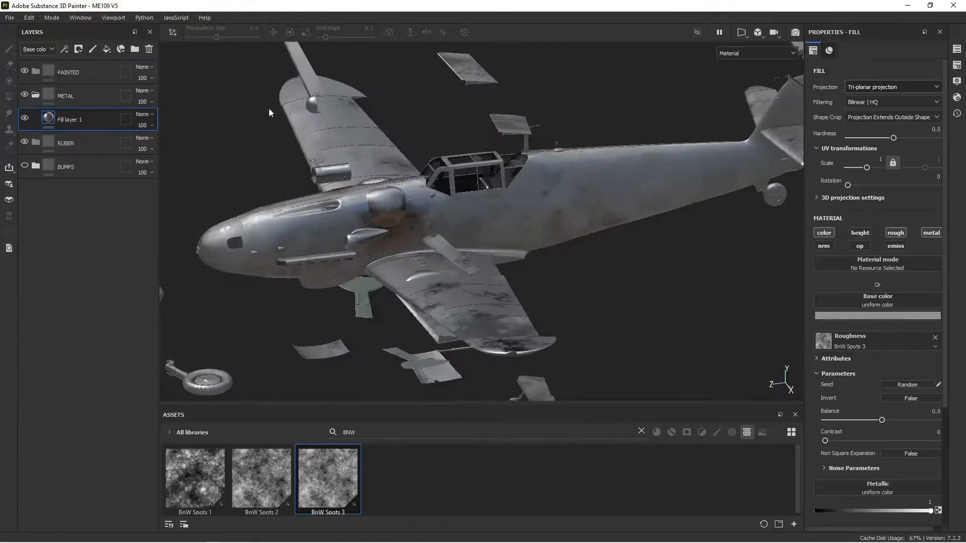
{"action": "left_click_drag", "start_coordinate": [635, 210], "coordinate": [470, 133], "text": "alt"}
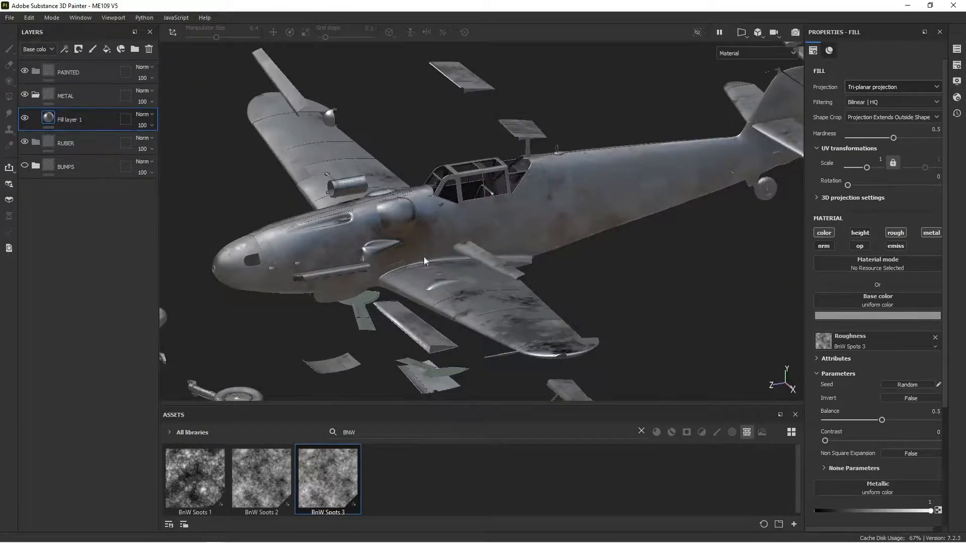
Step: Set the metal fill layer's projection to UV projection and inspect the roughness spots across the fuselage and wings
{"action": "left_click", "coordinate": [883, 90]}
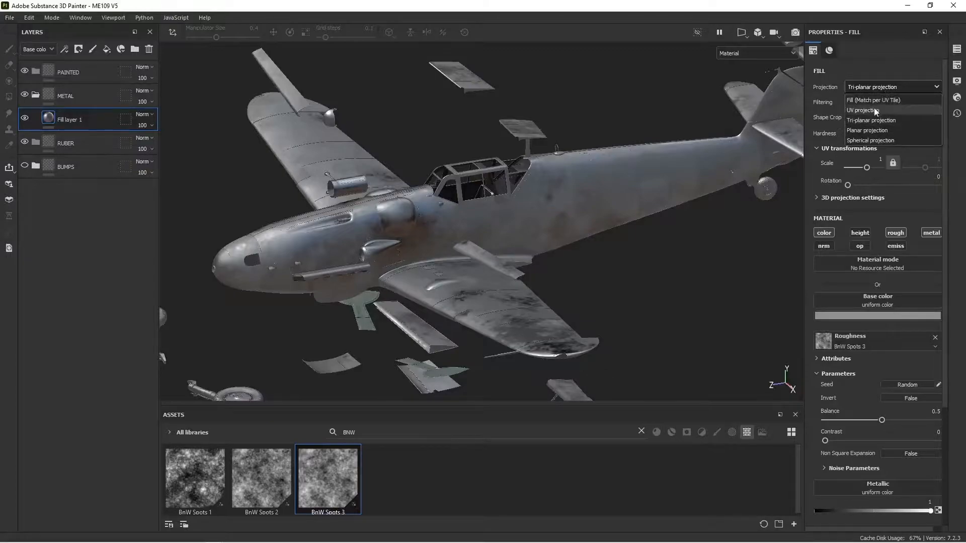
{"action": "left_click", "coordinate": [874, 108]}
{"action": "left_click_drag", "start_coordinate": [604, 207], "coordinate": [560, 235], "text": "alt"}
{"action": "left_click_drag", "start_coordinate": [638, 255], "coordinate": [464, 219], "text": "alt"}
{"action": "mouse_move", "coordinate": [582, 236]}
{"action": "left_mouse_down", "text": "alt"}
{"action": "mouse_move", "coordinate": [563, 257]}
{"action": "mouse_move", "coordinate": [570, 239]}
{"action": "left_mouse_up", "text": "alt"}
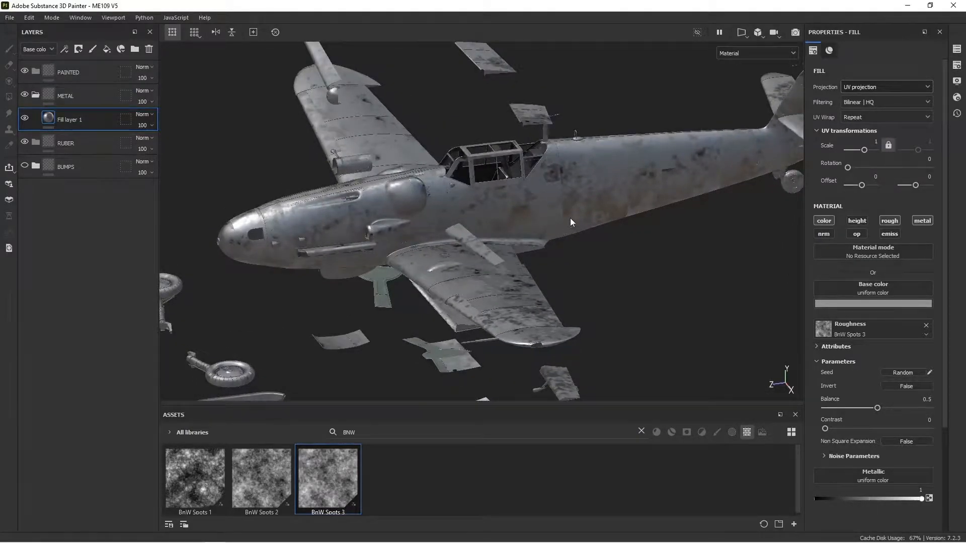
{"action": "left_click_drag", "start_coordinate": [638, 232], "coordinate": [568, 222], "text": "alt"}
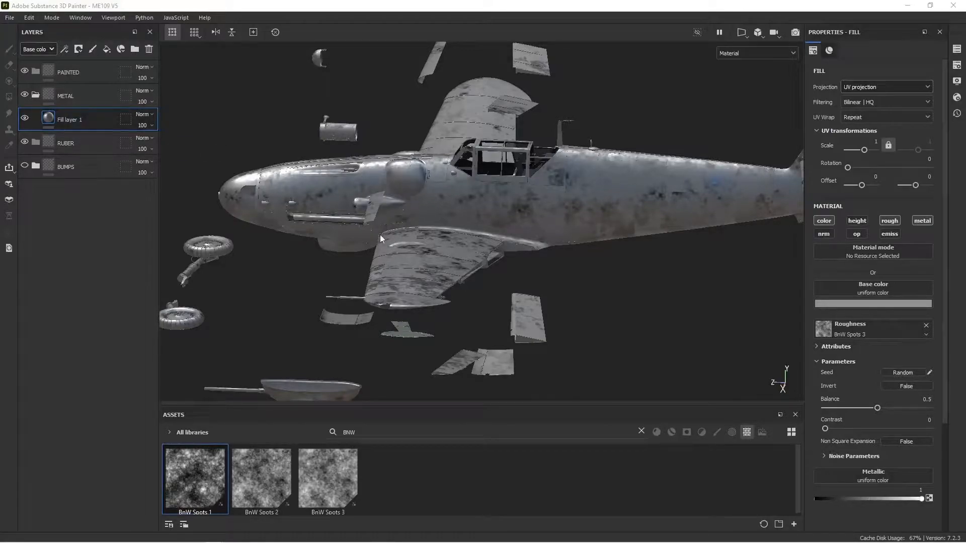
Step: Add a fill effect to the metal fill layer, limit it to roughness, and assign the BnW Spots 3 texture
{"action": "left_click_drag", "start_coordinate": [443, 217], "coordinate": [491, 252], "text": "alt"}
{"action": "middle_click_drag", "start_coordinate": [492, 252], "coordinate": [537, 269], "text": "alt"}
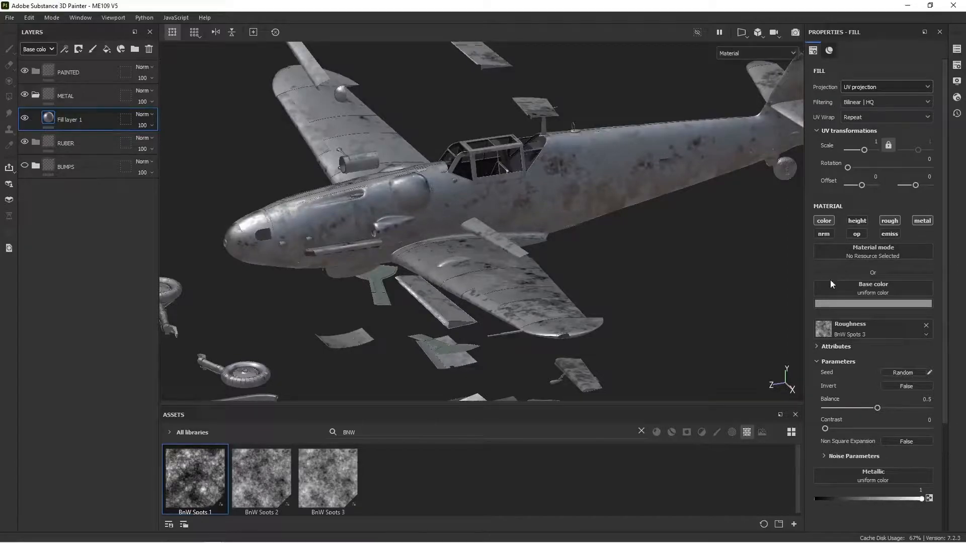
{"action": "left_click_drag", "start_coordinate": [449, 234], "coordinate": [445, 215], "text": "alt"}
{"action": "middle_click_drag", "start_coordinate": [444, 214], "coordinate": [450, 222], "text": "alt"}
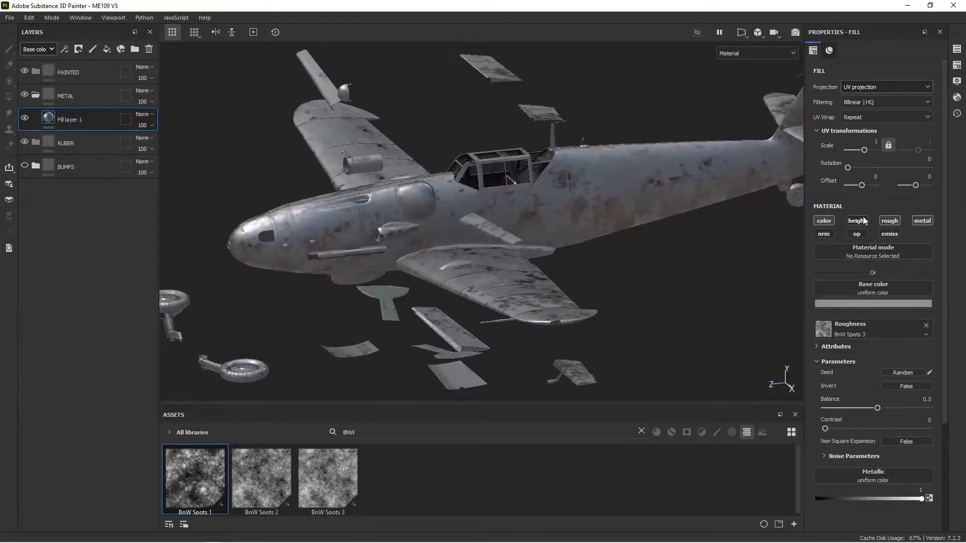
{"action": "right_click", "coordinate": [73, 121]}
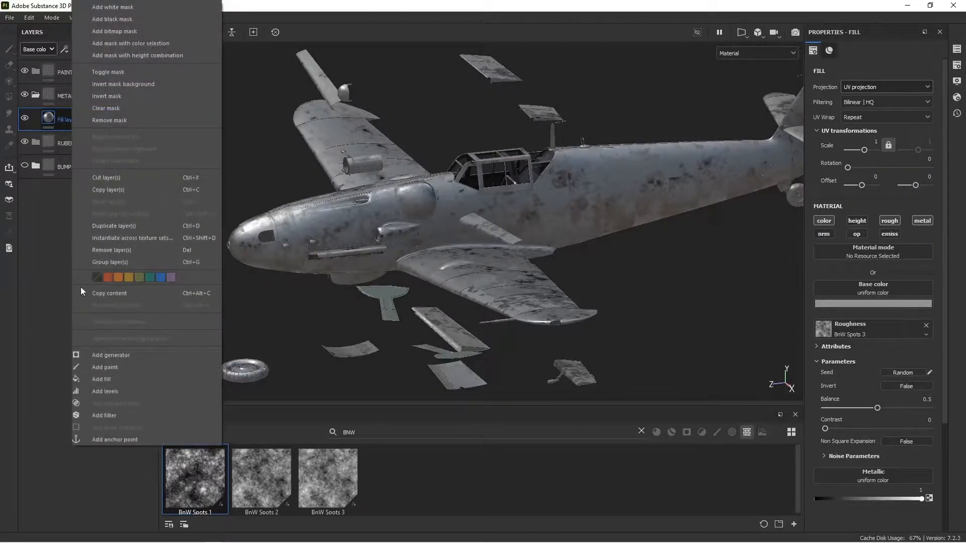
{"action": "left_click", "coordinate": [97, 379]}
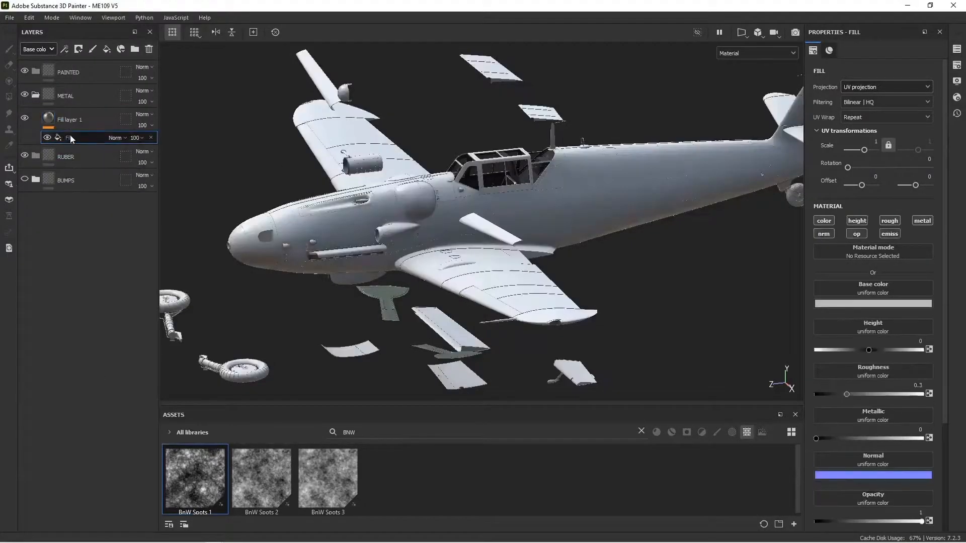
{"action": "left_click", "coordinate": [889, 222], "text": "alt"}
{"action": "left_click_drag", "start_coordinate": [606, 280], "coordinate": [581, 245], "text": "alt"}
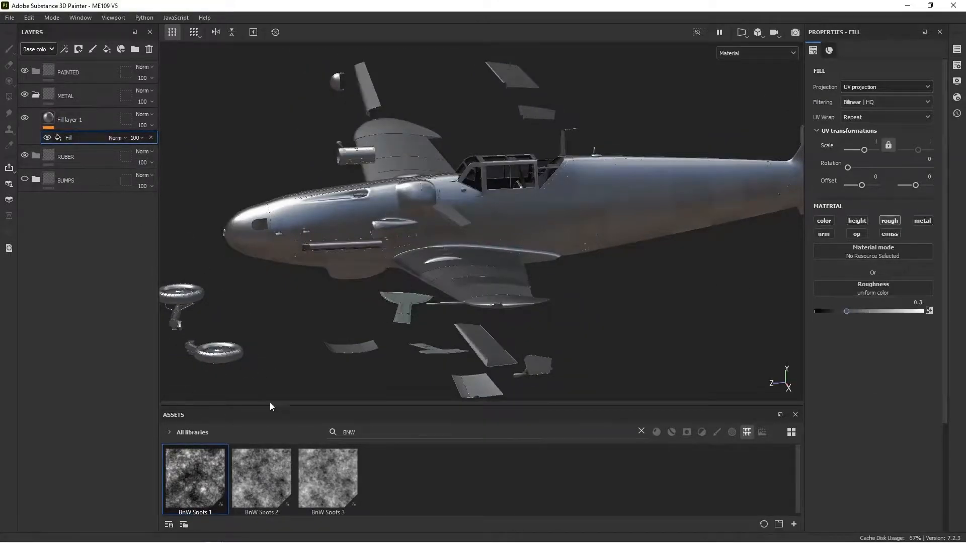
{"action": "left_click_drag", "start_coordinate": [328, 480], "coordinate": [818, 300]}
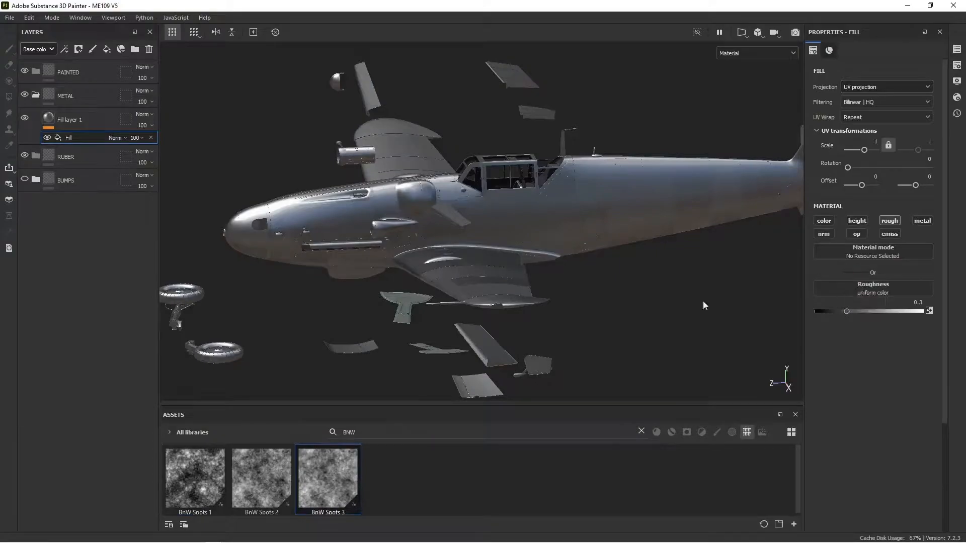
{"action": "mouse_move", "coordinate": [364, 282]}
{"action": "left_mouse_down", "text": "alt"}
{"action": "mouse_move", "coordinate": [339, 289]}
{"action": "mouse_move", "coordinate": [420, 287]}
{"action": "left_mouse_up", "text": "alt"}
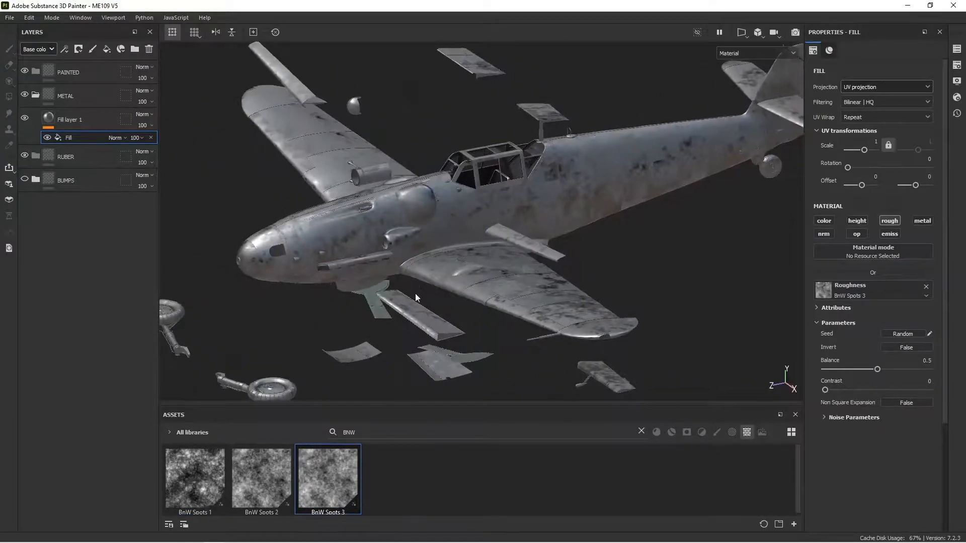
Step: Add a second roughness-only fill effect to the metal fill layer using the Clouds 3 texture, and compare it on and off
{"action": "left_click", "coordinate": [65, 120]}
{"action": "right_click", "coordinate": [65, 120]}
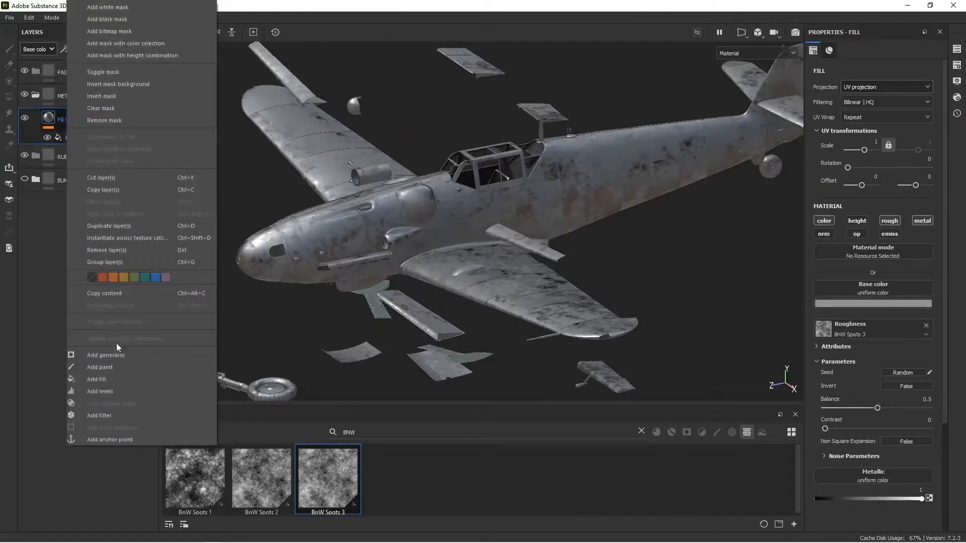
{"action": "left_click", "coordinate": [106, 380]}
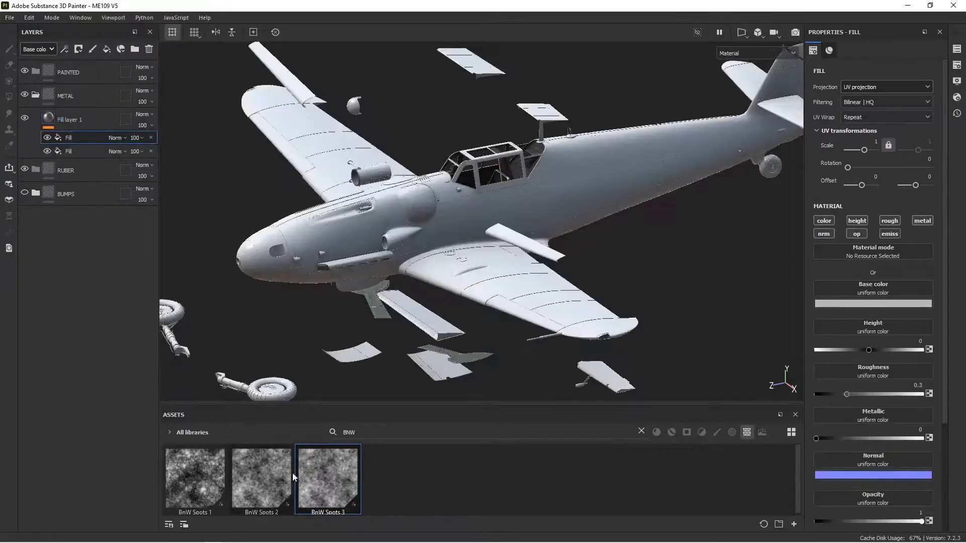
{"action": "left_click", "coordinate": [389, 431]}
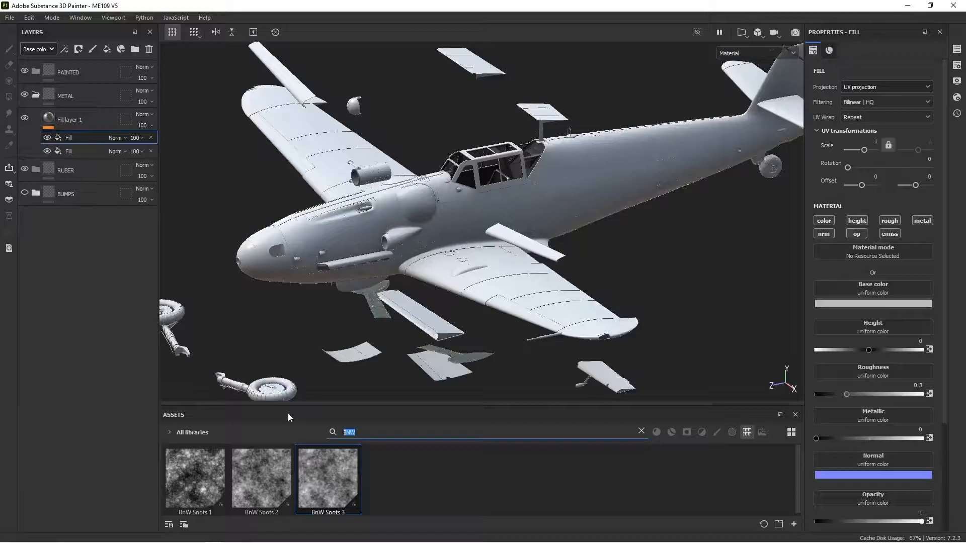
{"action": "type", "text": "CLOU"}
{"action": "left_click_drag", "start_coordinate": [451, 481], "coordinate": [872, 371]}
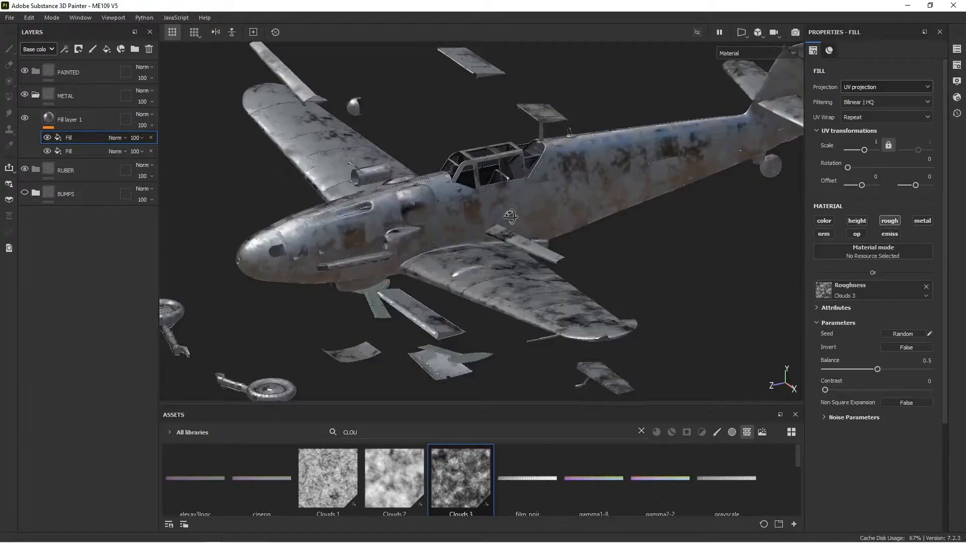
{"action": "left_click_drag", "start_coordinate": [511, 216], "coordinate": [457, 218], "text": "alt"}
{"action": "left_click", "coordinate": [47, 138]}
{"action": "left_click", "coordinate": [47, 138]}
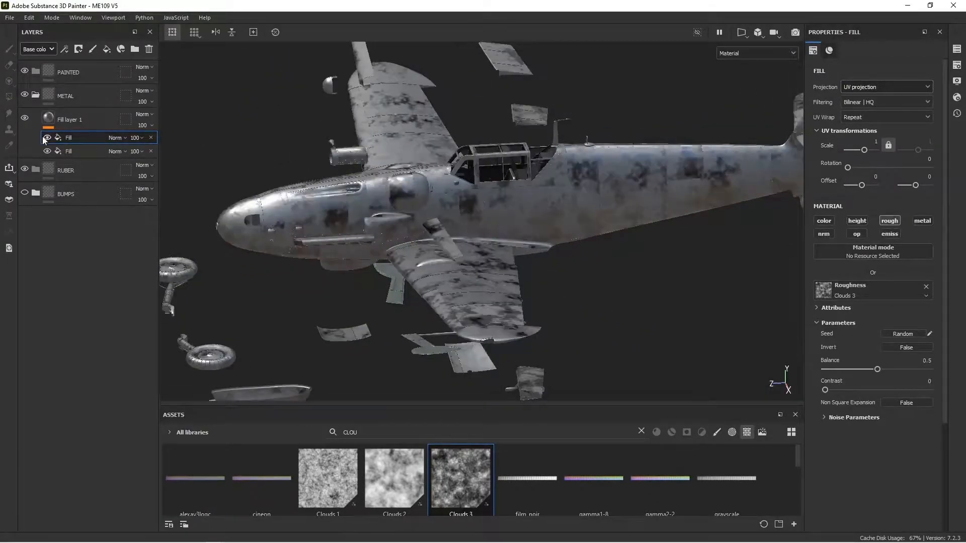
Step: Try Multiply blending on the Clouds 3 fill while the base color channel is displayed, and return it to Normal
{"action": "left_click", "coordinate": [124, 138]}
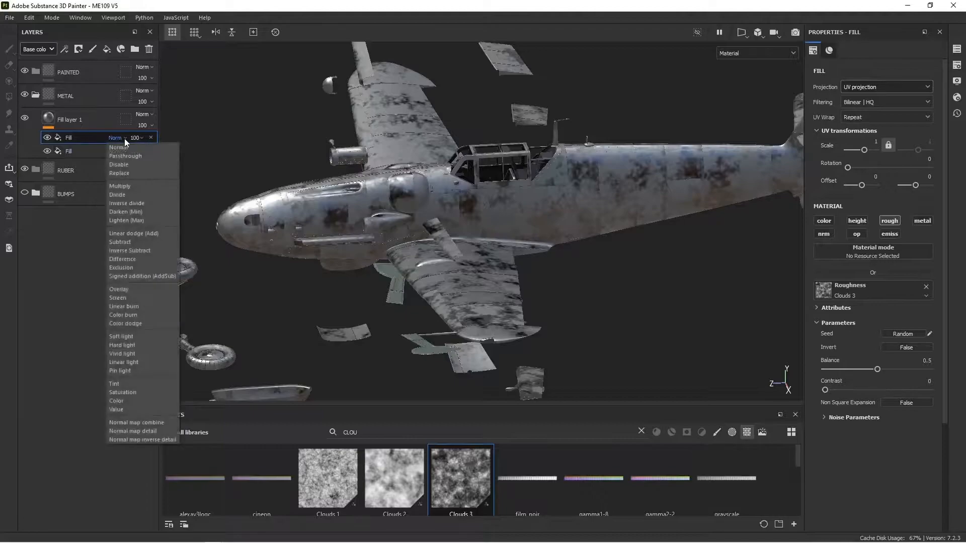
{"action": "left_click", "coordinate": [131, 186]}
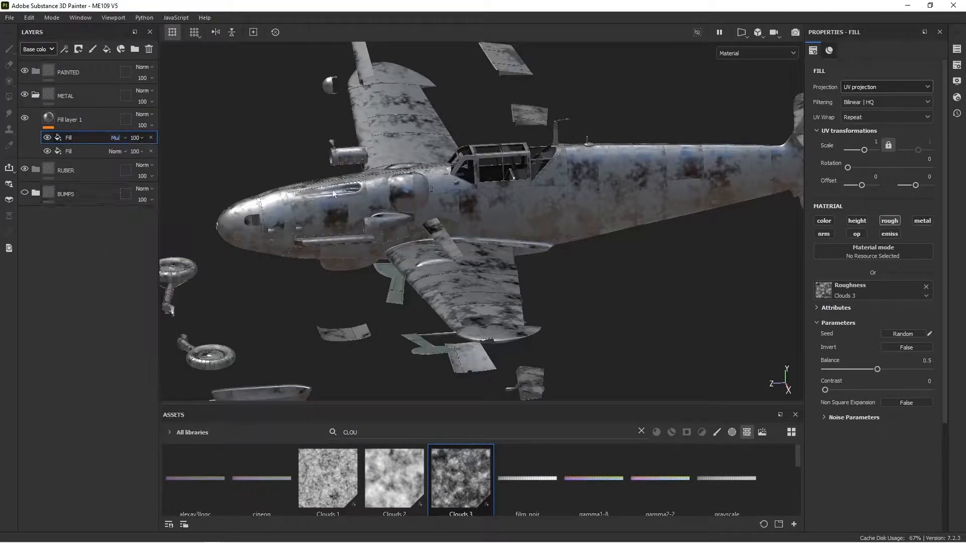
{"action": "left_click_drag", "start_coordinate": [479, 225], "coordinate": [417, 222], "text": "alt"}
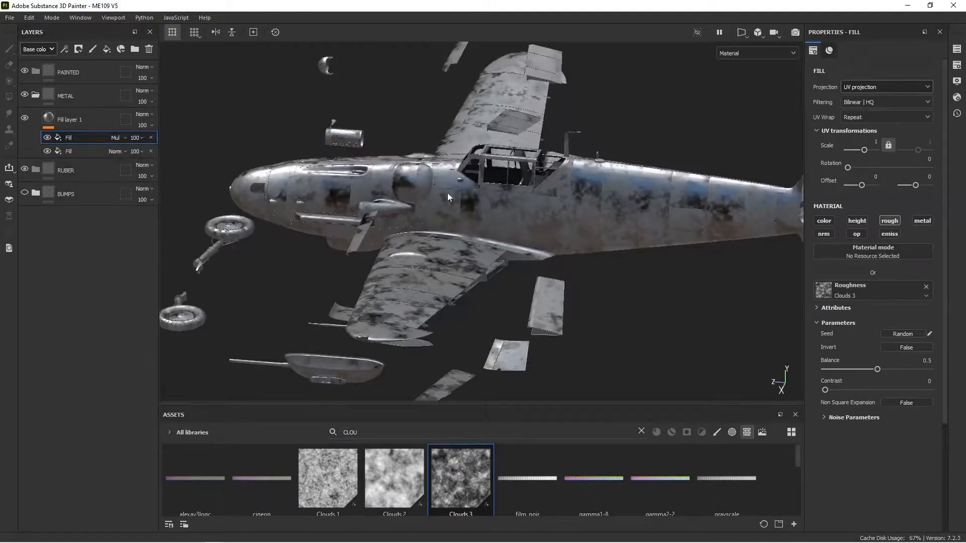
{"action": "left_click", "coordinate": [119, 138]}
{"action": "left_click", "coordinate": [128, 147]}
Step: Switch the layer stack to the Roughness channel, try Multiply on the Clouds 3 fill, and set its blending to Overlay
{"action": "left_click", "coordinate": [52, 50]}
{"action": "left_click", "coordinate": [38, 79]}
{"action": "left_click", "coordinate": [126, 138]}
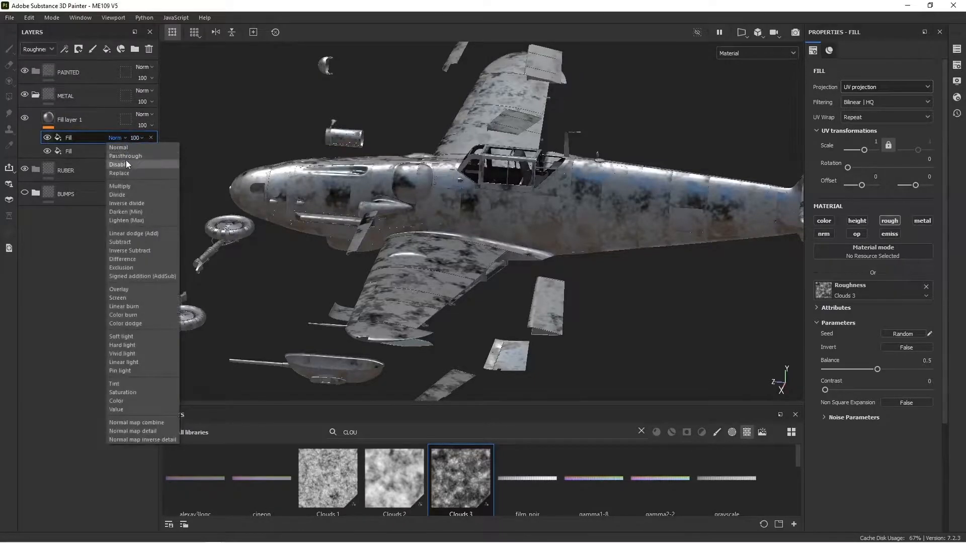
{"action": "left_click", "coordinate": [124, 187]}
{"action": "left_click_drag", "start_coordinate": [362, 216], "coordinate": [288, 196], "text": "alt"}
{"action": "left_click", "coordinate": [122, 139]}
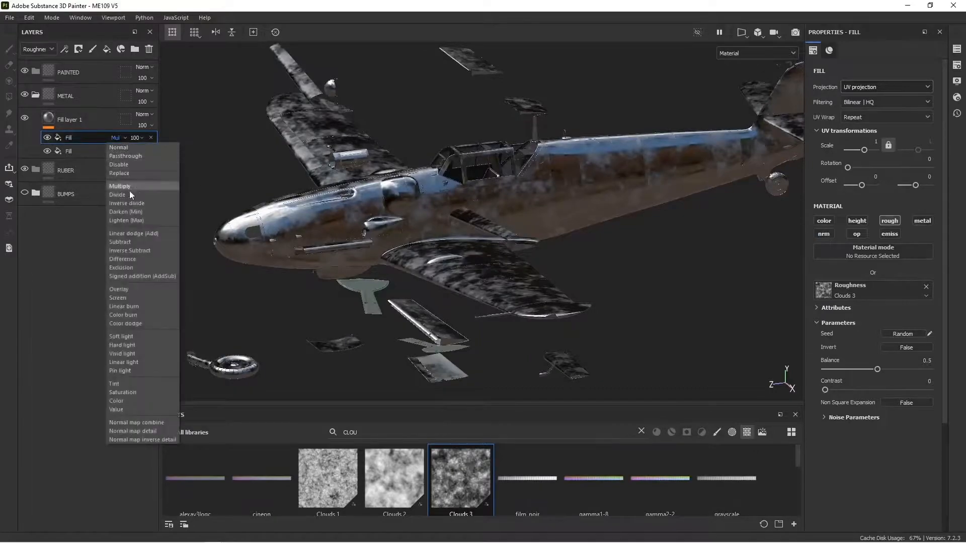
{"action": "left_click", "coordinate": [129, 289]}
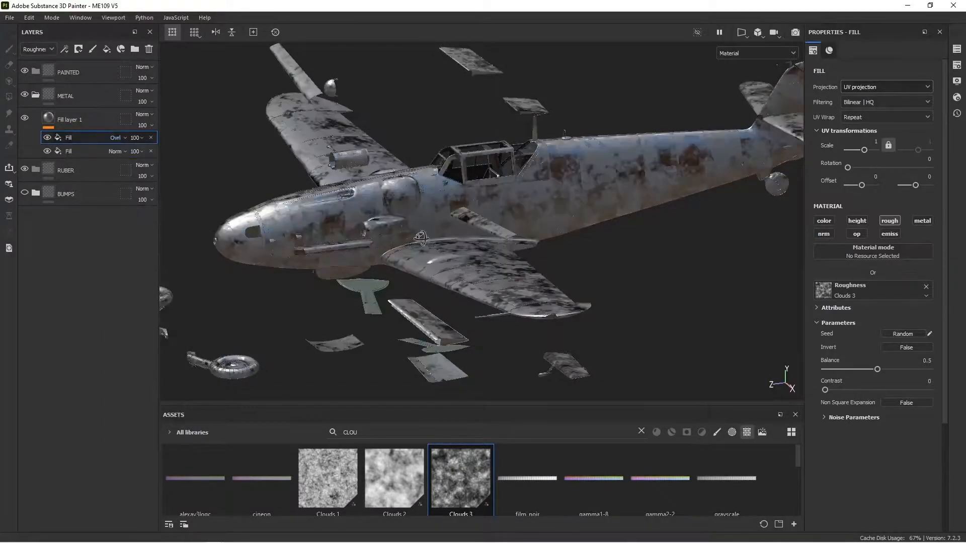
{"action": "left_click_drag", "start_coordinate": [282, 201], "coordinate": [206, 164], "text": "alt"}
Step: Try Screen blending on the Clouds 3 fill's roughness and return it to Overlay
{"action": "left_click", "coordinate": [122, 138]}
{"action": "left_click", "coordinate": [128, 298]}
{"action": "left_click_drag", "start_coordinate": [262, 252], "coordinate": [561, 186], "text": "alt"}
{"action": "left_click", "coordinate": [122, 134]}
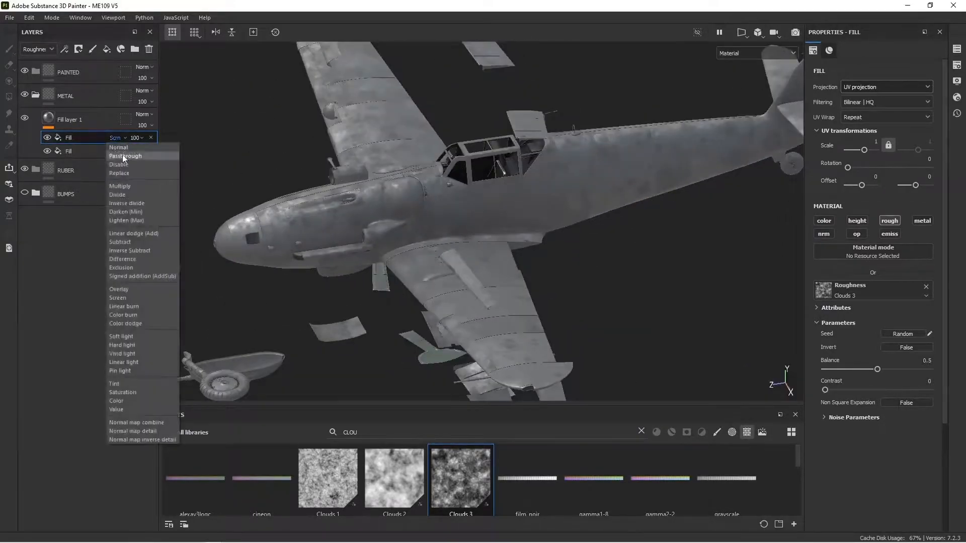
{"action": "left_click", "coordinate": [121, 291]}
{"action": "left_click_drag", "start_coordinate": [447, 217], "coordinate": [420, 146], "text": "alt"}
{"action": "left_click_drag", "start_coordinate": [320, 217], "coordinate": [336, 241], "text": "alt"}
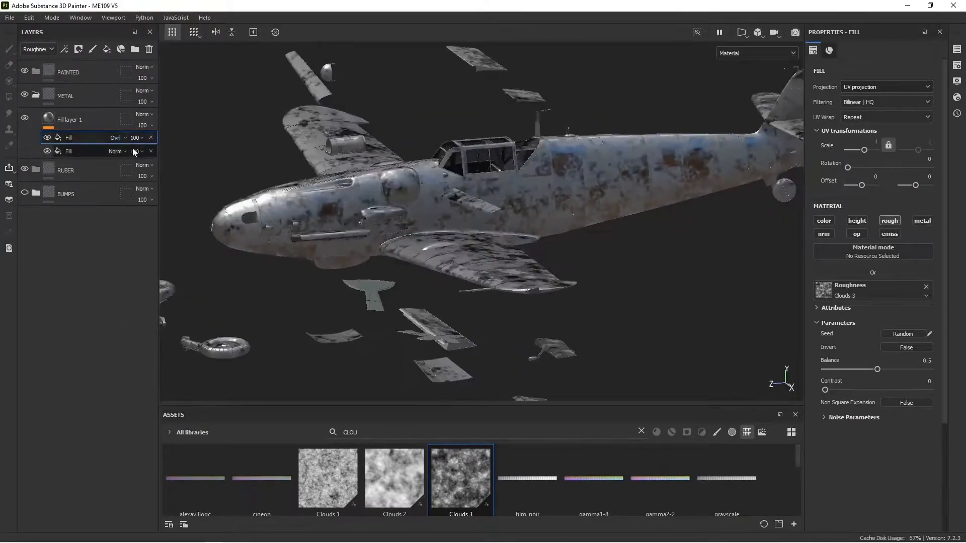
Step: Lower the roughness opacity of the Clouds 3 fill to 39
{"action": "left_click", "coordinate": [45, 50]}
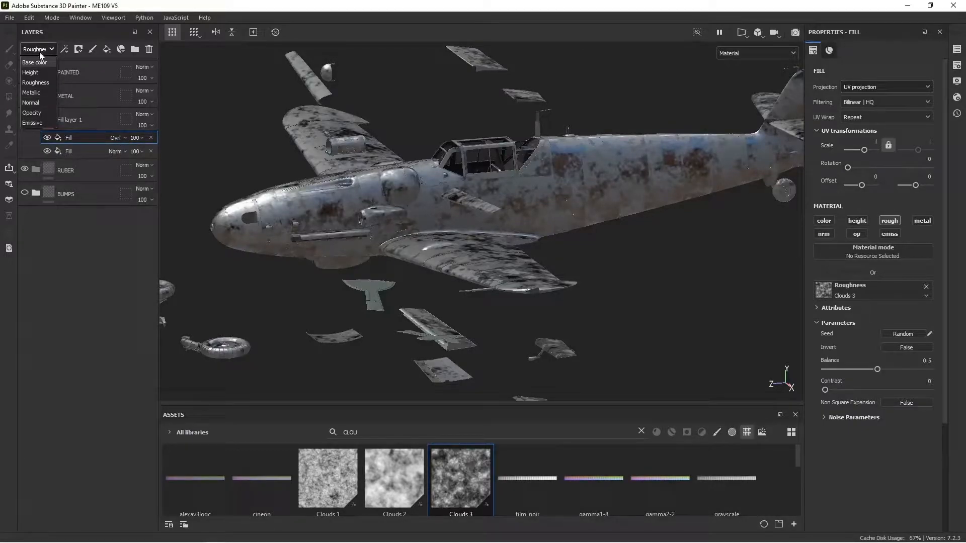
{"action": "left_click", "coordinate": [86, 206]}
{"action": "left_click", "coordinate": [141, 138]}
{"action": "left_click_drag", "start_coordinate": [170, 158], "coordinate": [151, 158]}
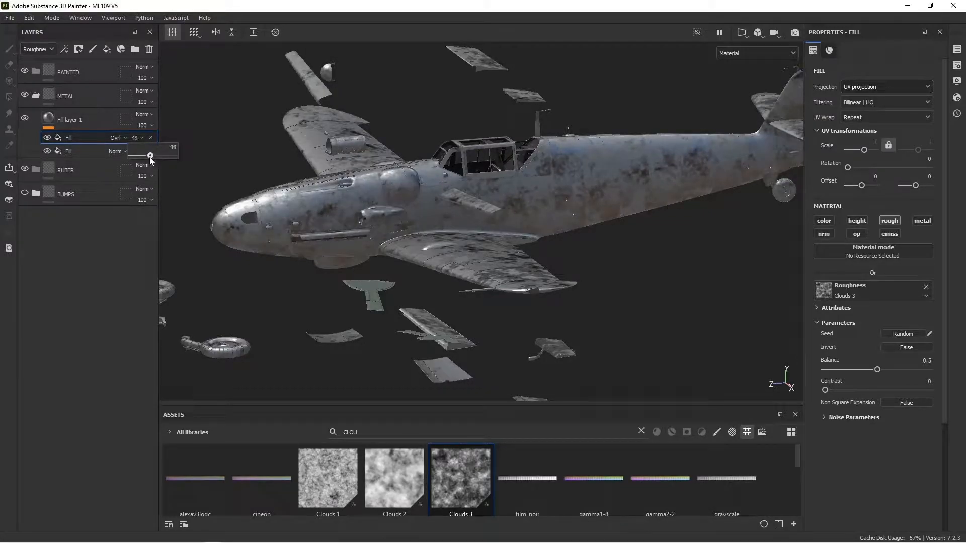
{"action": "left_click_drag", "start_coordinate": [549, 212], "coordinate": [619, 226], "text": "alt"}
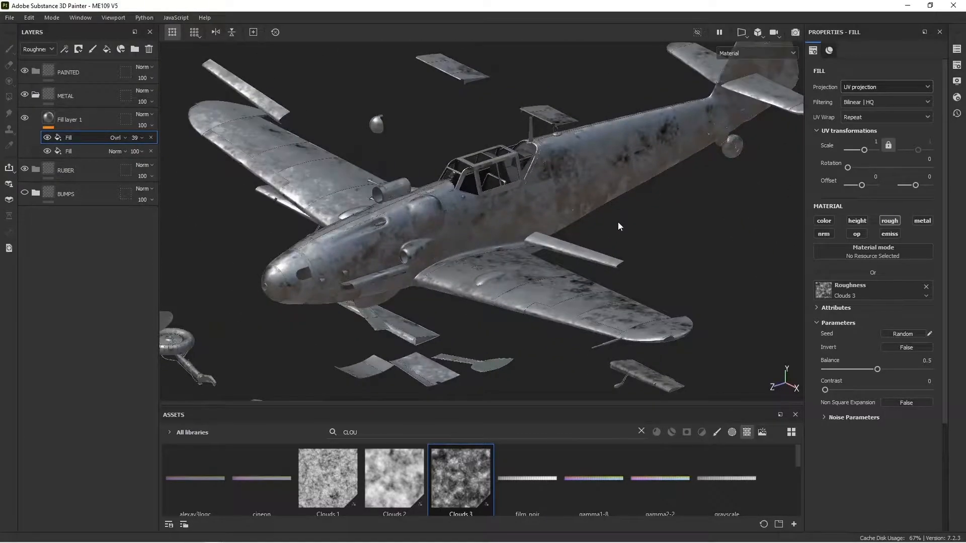
{"action": "left_click_drag", "start_coordinate": [636, 232], "coordinate": [457, 246], "text": "alt"}
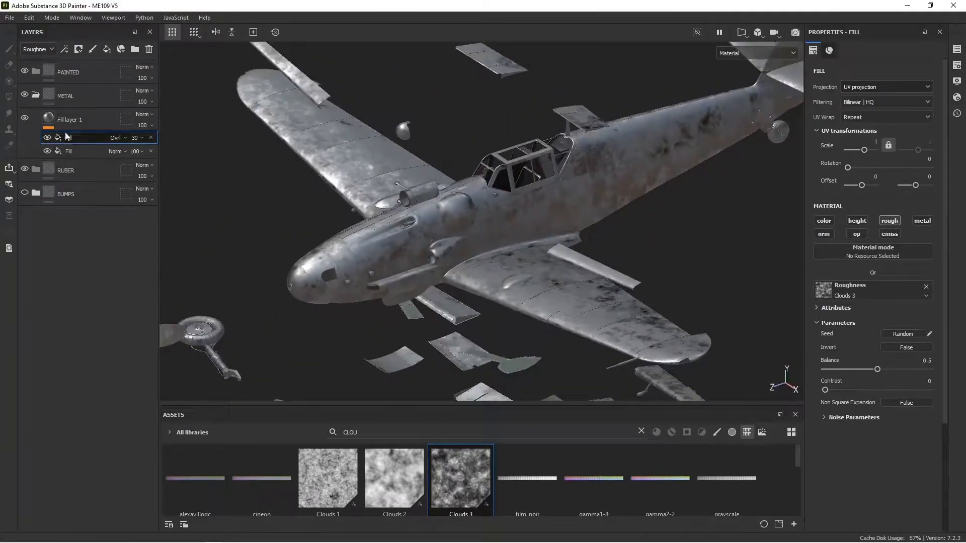
Step: Add a paint layer and place it inside the PAINTED folder
{"action": "left_click", "coordinate": [36, 96]}
{"action": "left_click_drag", "start_coordinate": [625, 230], "coordinate": [566, 201], "text": "alt"}
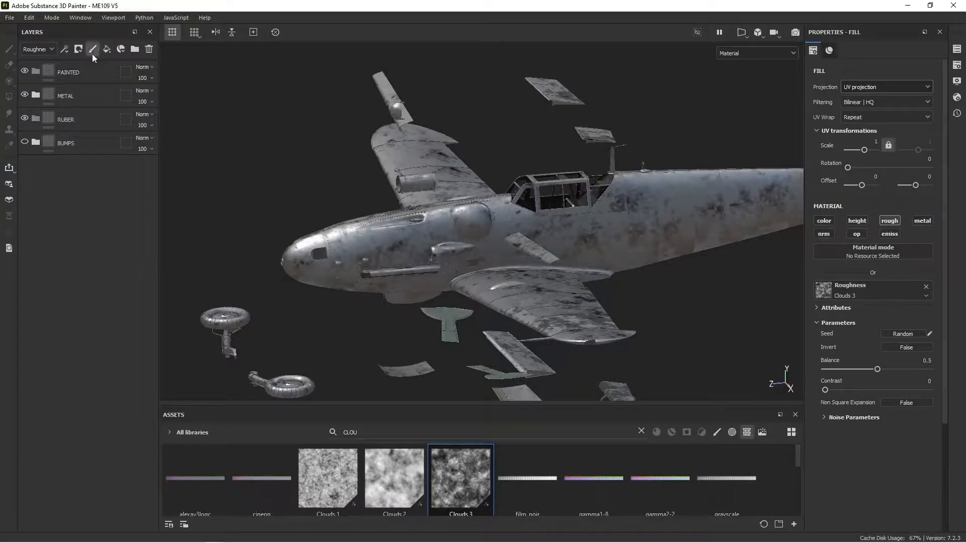
{"action": "left_click", "coordinate": [93, 51]}
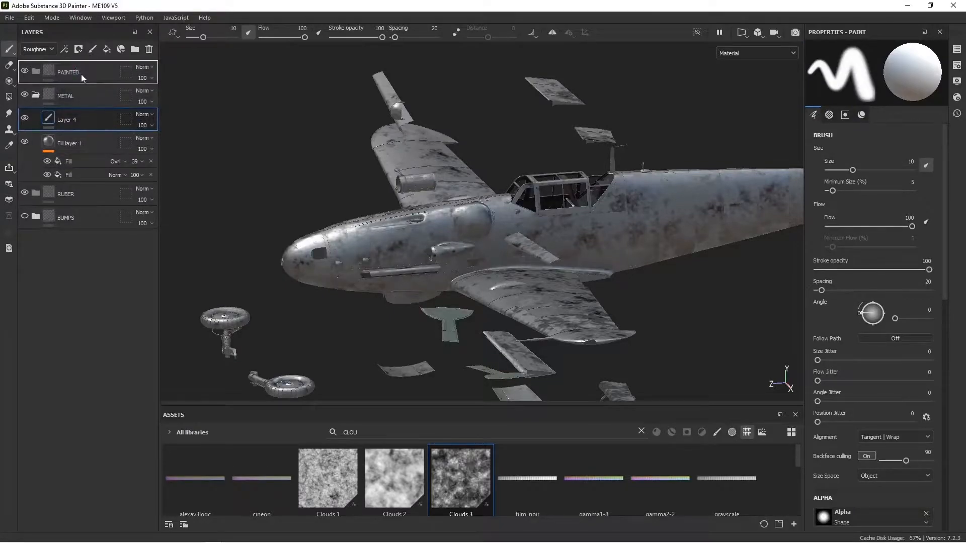
{"action": "left_click_drag", "start_coordinate": [81, 71], "coordinate": [79, 73]}
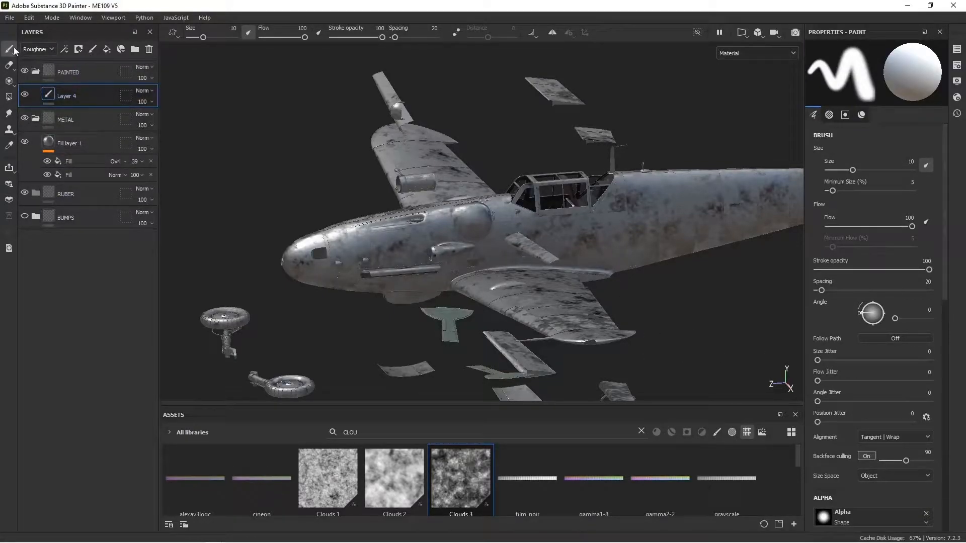
{"action": "mouse_move", "coordinate": [14, 53]}
Step: Limit the brush material to the color channel and set its base color to a bright orange-red
{"action": "left_click_drag", "start_coordinate": [511, 173], "coordinate": [554, 182], "text": "alt"}
{"action": "scroll", "coordinate": [872, 289], "scroll_direction": "down", "scroll_amount": 10}
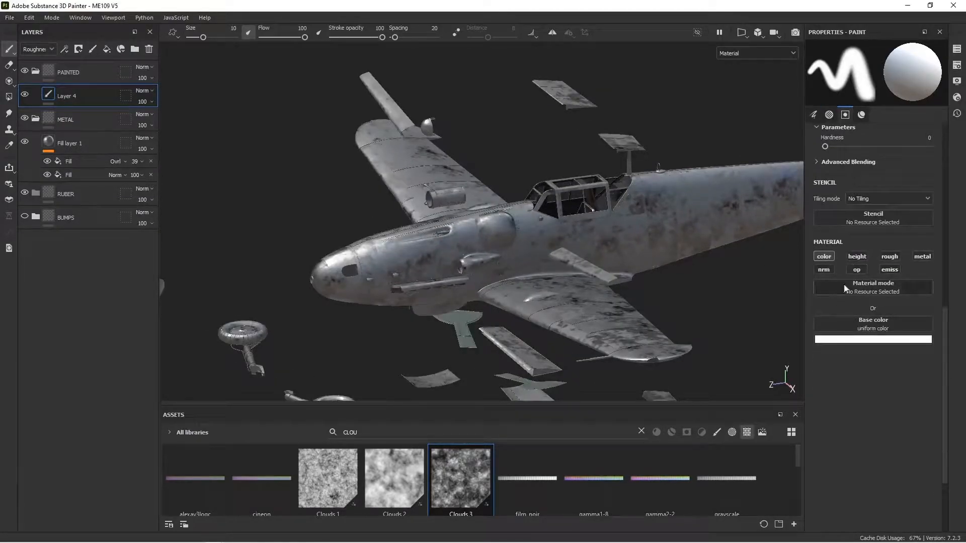
{"action": "left_click", "coordinate": [873, 339]}
{"action": "left_click", "coordinate": [886, 373]}
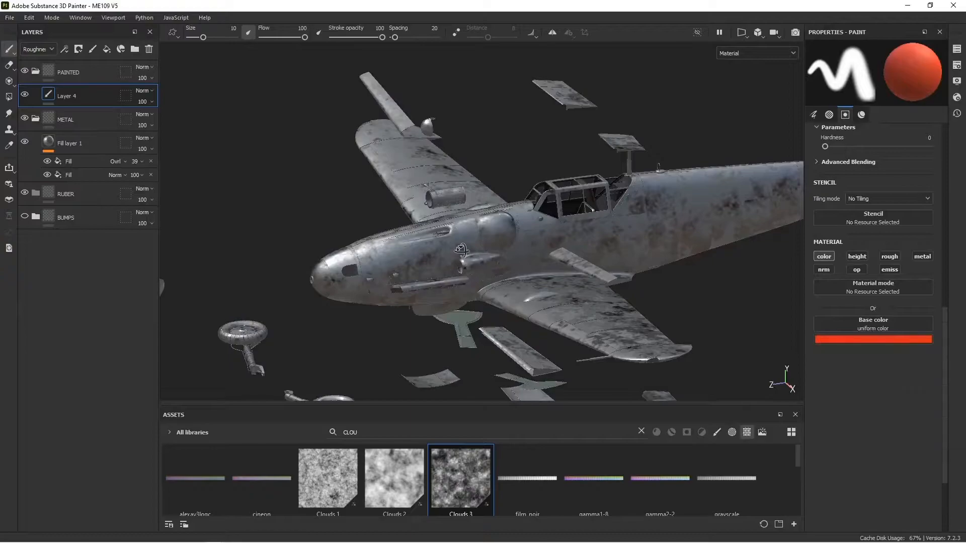
Step: Filter the assets to brushes, search for SOFT, and select the Basic Soft brush
{"action": "scroll", "coordinate": [461, 250], "scroll_direction": "up", "scroll_amount": 3}
{"action": "left_click", "coordinate": [716, 432]}
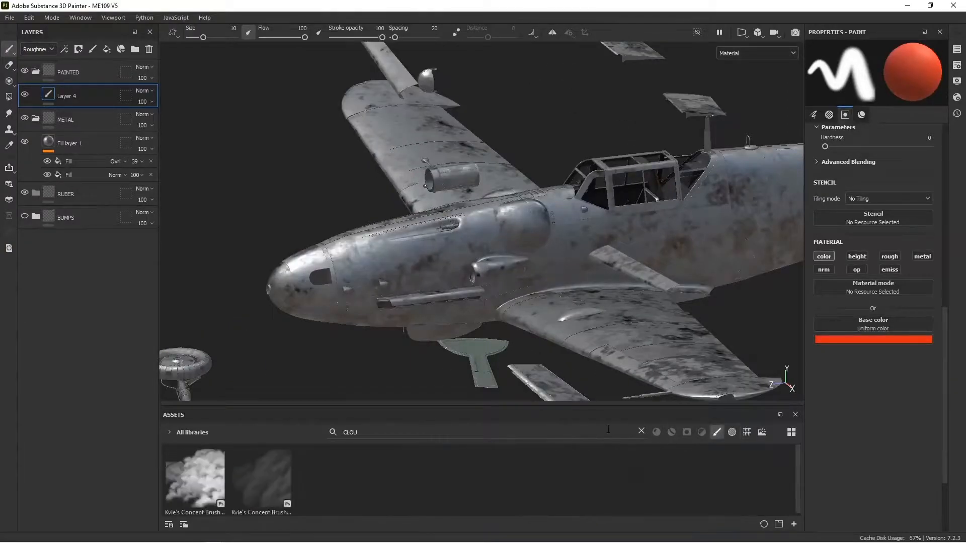
{"action": "left_click", "coordinate": [641, 431]}
{"action": "type", "text": "SOFT"}
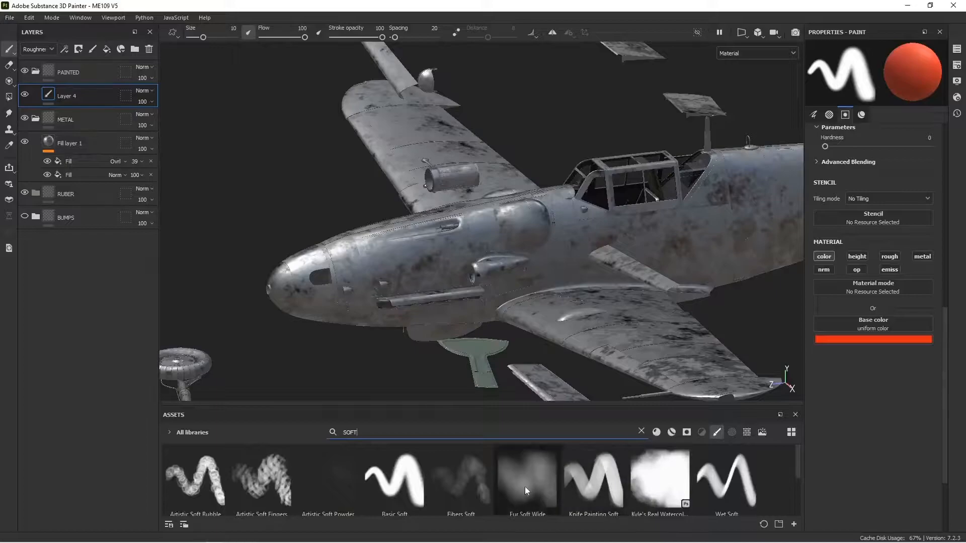
{"action": "left_click", "coordinate": [394, 478]}
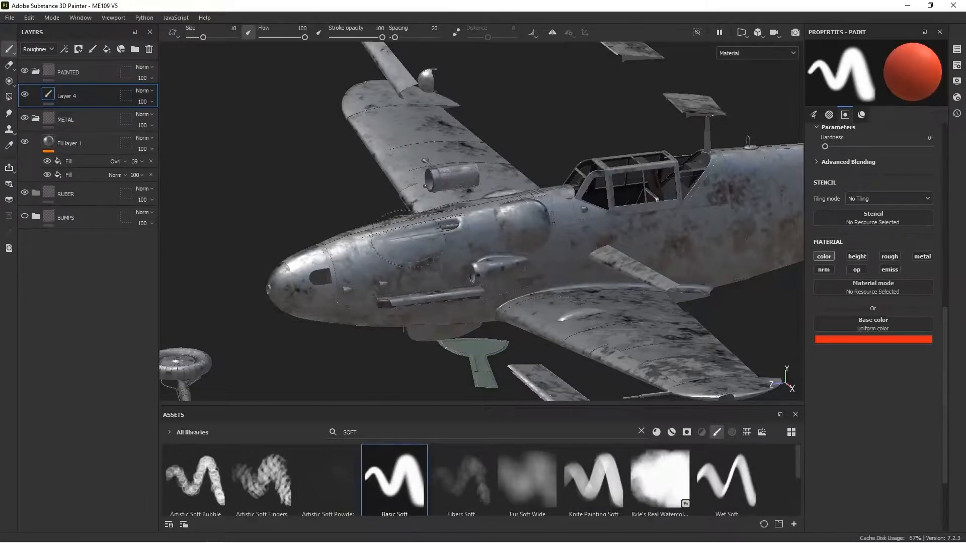
Step: Reduce the Basic Soft brush size to 2.44 for painting on the aircraft's nose
{"action": "key", "text": "["}
{"action": "key", "text": "["}
{"action": "key", "text": "["}
{"action": "key", "text": "["}
{"action": "key", "text": "["}
{"action": "key", "text": "["}
{"action": "key", "text": "["}
{"action": "key", "text": "["}
{"action": "key", "text": "["}
{"action": "key", "text": "["}
{"action": "key", "text": "["}
{"action": "key", "text": "["}
{"action": "key", "text": "["}
{"action": "key", "text": "["}
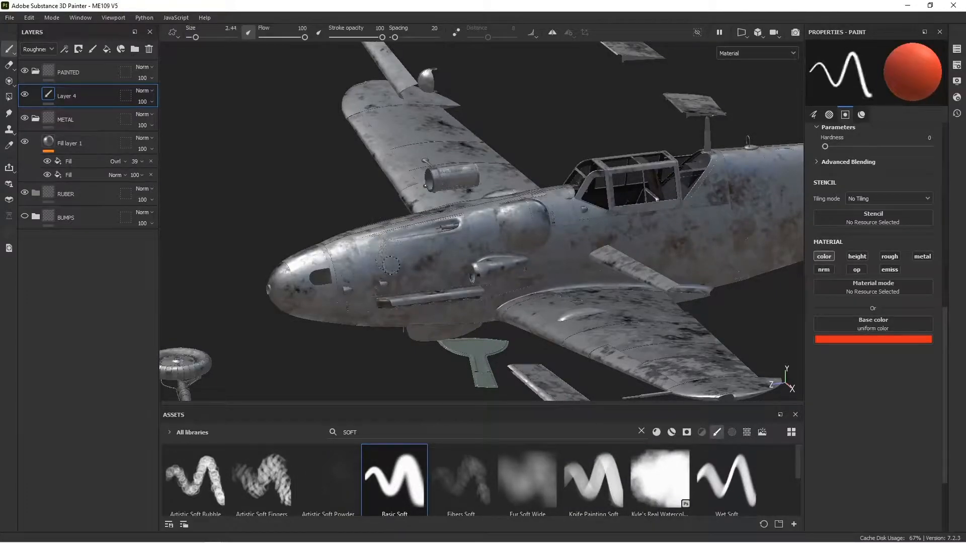
{"action": "left_click_drag", "start_coordinate": [388, 272], "coordinate": [370, 268], "text": "alt"}
{"action": "scroll", "coordinate": [854, 216], "scroll_direction": "up", "scroll_amount": 10}
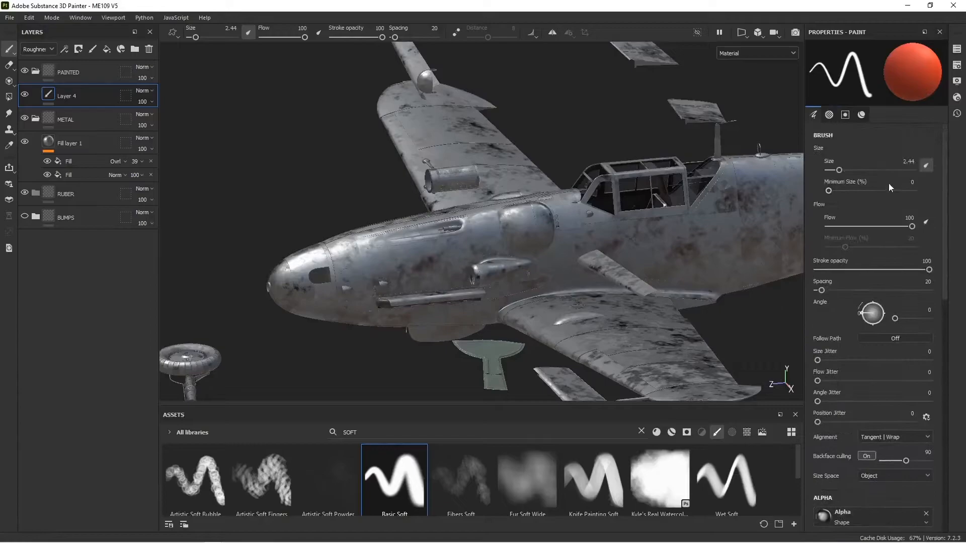
{"action": "scroll", "coordinate": [423, 246], "scroll_direction": "up", "scroll_amount": 2}
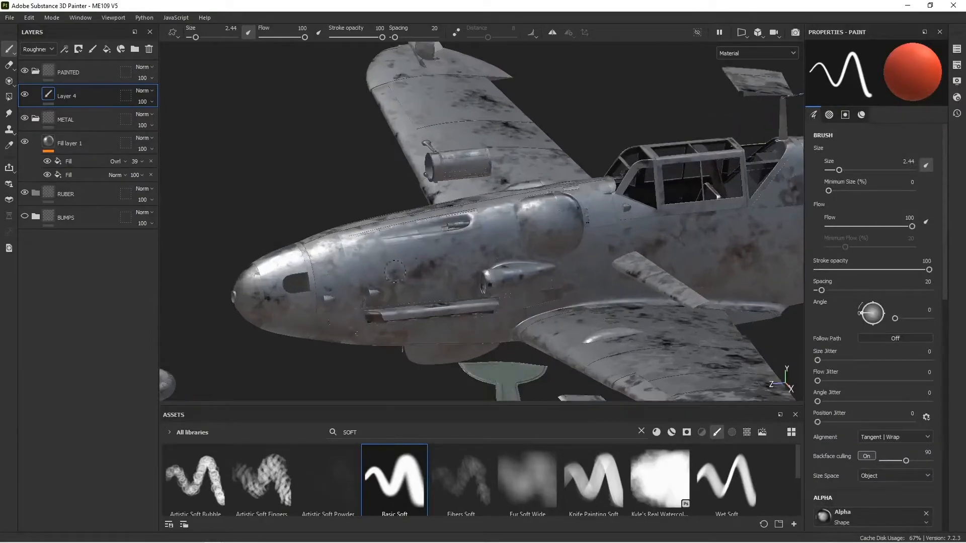
Step: Paint a soft orange-red test patch on the side of the aircraft's nose using only the color channel
{"action": "mouse_move", "coordinate": [391, 258]}
{"action": "left_mouse_down"}
{"action": "mouse_move", "coordinate": [450, 254]}
{"action": "mouse_move", "coordinate": [471, 270]}
{"action": "mouse_move", "coordinate": [397, 274]}
{"action": "mouse_move", "coordinate": [489, 262]}
{"action": "left_mouse_up"}
{"action": "mouse_move", "coordinate": [437, 220]}
{"action": "left_mouse_down", "text": "alt"}
{"action": "mouse_move", "coordinate": [462, 233]}
{"action": "mouse_move", "coordinate": [459, 263]}
{"action": "left_mouse_up", "text": "alt"}
{"action": "left_click_drag", "start_coordinate": [459, 263], "coordinate": [427, 255], "text": "alt"}
{"action": "scroll", "coordinate": [427, 261], "scroll_direction": "down", "scroll_amount": 3}
{"action": "scroll", "coordinate": [423, 265], "scroll_direction": "up", "scroll_amount": 5}
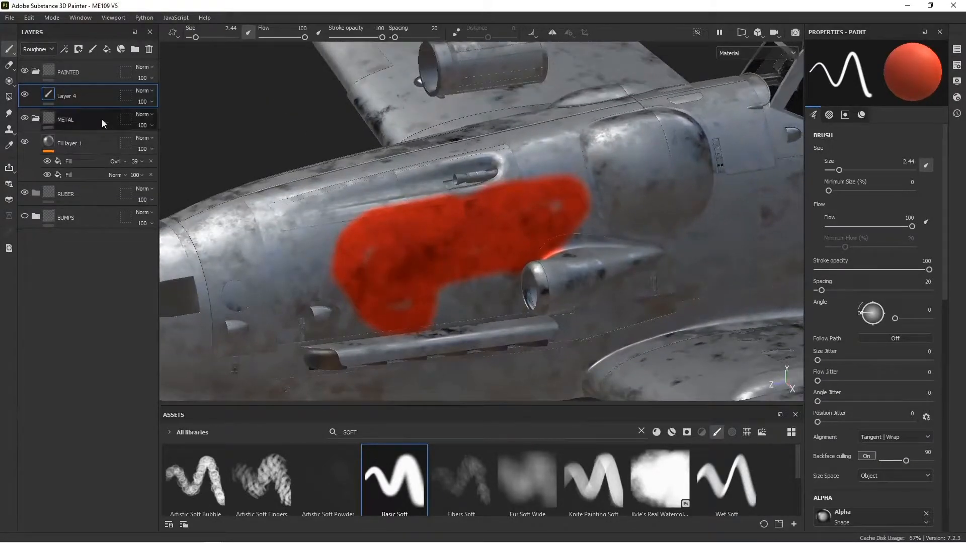
{"action": "scroll", "coordinate": [737, 302], "scroll_direction": "down", "scroll_amount": 1}
{"action": "scroll", "coordinate": [738, 302], "scroll_direction": "down", "scroll_amount": 1}
{"action": "scroll", "coordinate": [886, 306], "scroll_direction": "down", "scroll_amount": 10}
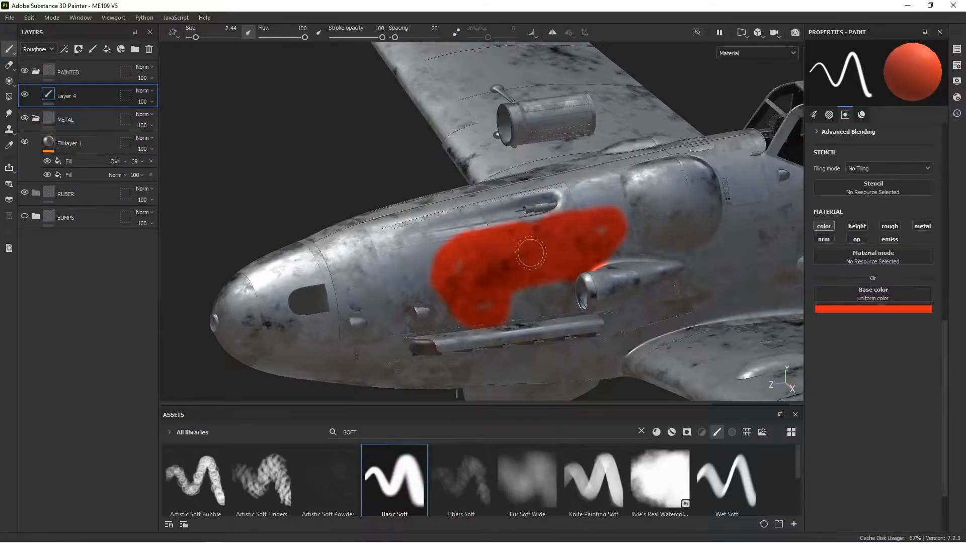
{"action": "left_click_drag", "start_coordinate": [504, 260], "coordinate": [543, 257], "text": "alt"}
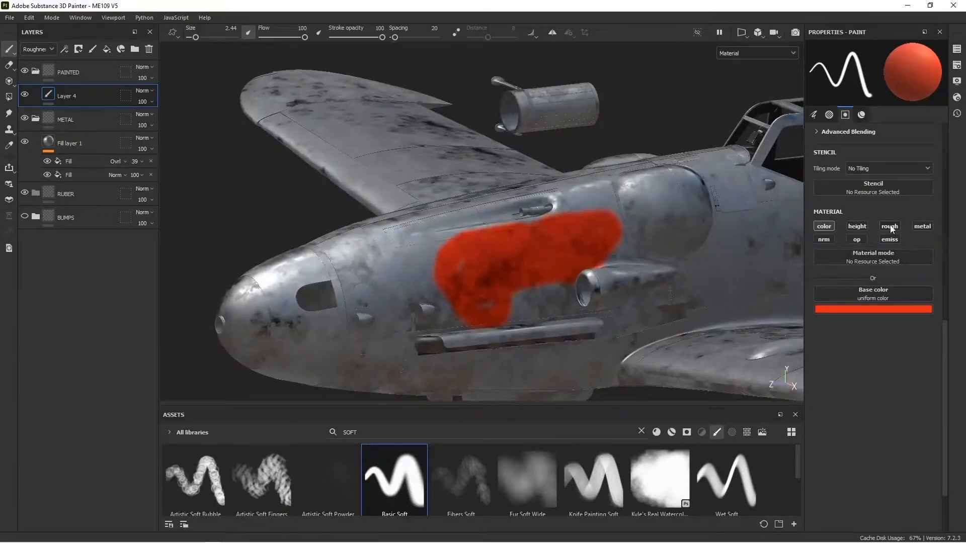
Step: Enable the brush's roughness and metallic channels and paint a second orange-red stroke beside the gun recess for comparison
{"action": "left_click", "coordinate": [892, 226]}
{"action": "left_click", "coordinate": [922, 226]}
{"action": "left_click_drag", "start_coordinate": [567, 242], "coordinate": [513, 231], "text": "alt"}
{"action": "mouse_move", "coordinate": [629, 221]}
{"action": "left_mouse_down"}
{"action": "mouse_move", "coordinate": [605, 185]}
{"action": "mouse_move", "coordinate": [544, 204]}
{"action": "left_mouse_up"}
{"action": "mouse_move", "coordinate": [586, 240]}
{"action": "left_mouse_down", "text": "alt"}
{"action": "mouse_move", "coordinate": [545, 272]}
{"action": "mouse_move", "coordinate": [517, 247]}
{"action": "mouse_move", "coordinate": [557, 216]}
{"action": "left_mouse_up", "text": "alt"}
{"action": "scroll", "coordinate": [542, 269], "scroll_direction": "up", "scroll_amount": 5}
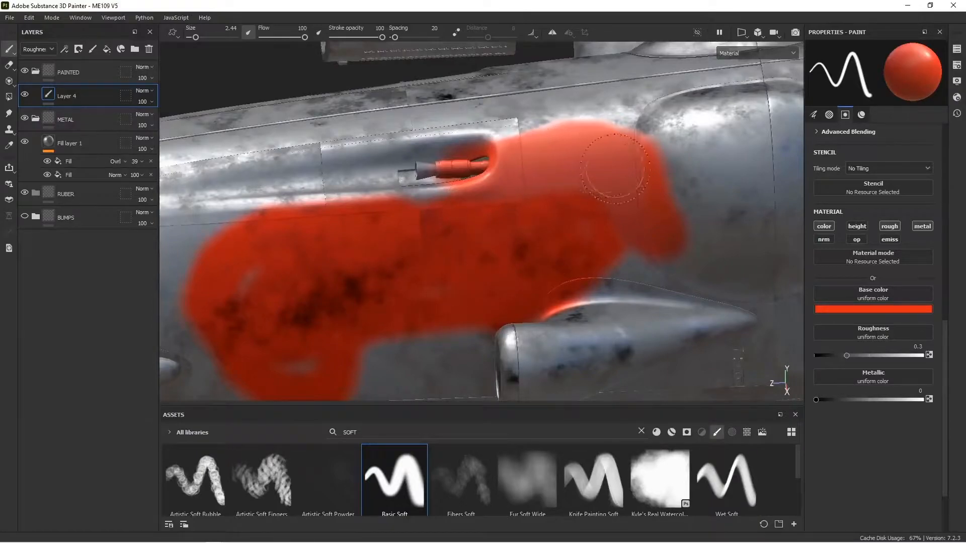
{"action": "left_click_drag", "start_coordinate": [555, 231], "coordinate": [603, 222], "text": "alt"}
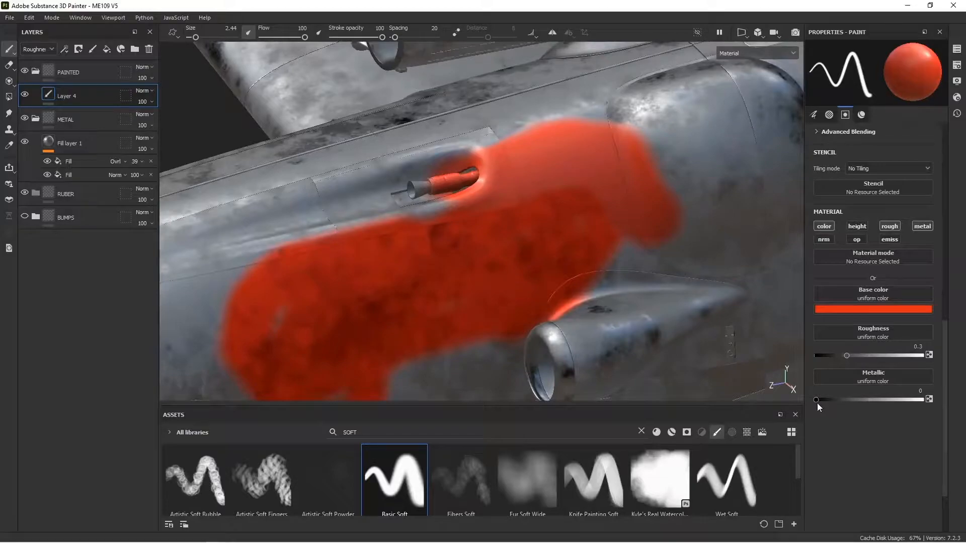
{"action": "left_click_drag", "start_coordinate": [579, 216], "coordinate": [512, 206], "text": "alt"}
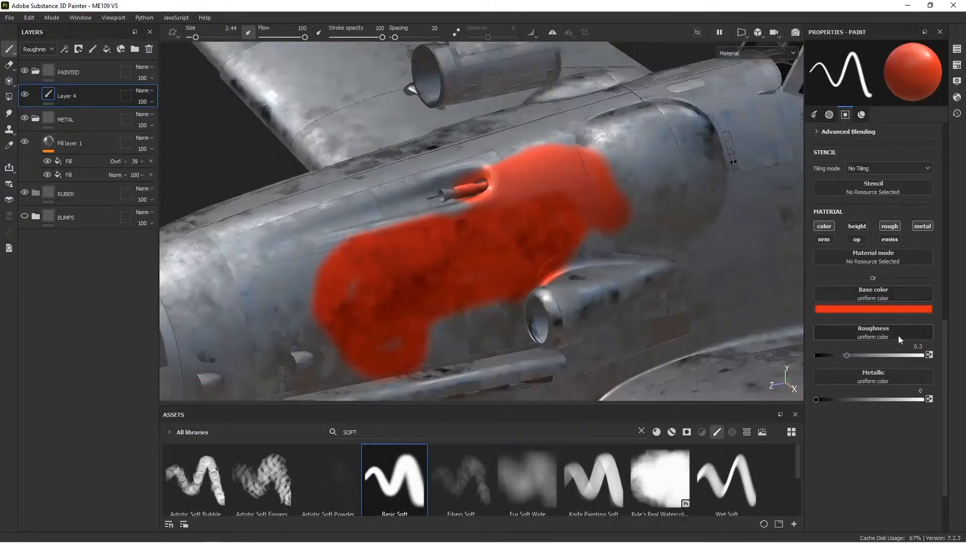
{"action": "left_click_drag", "start_coordinate": [578, 215], "coordinate": [528, 219], "text": "alt"}
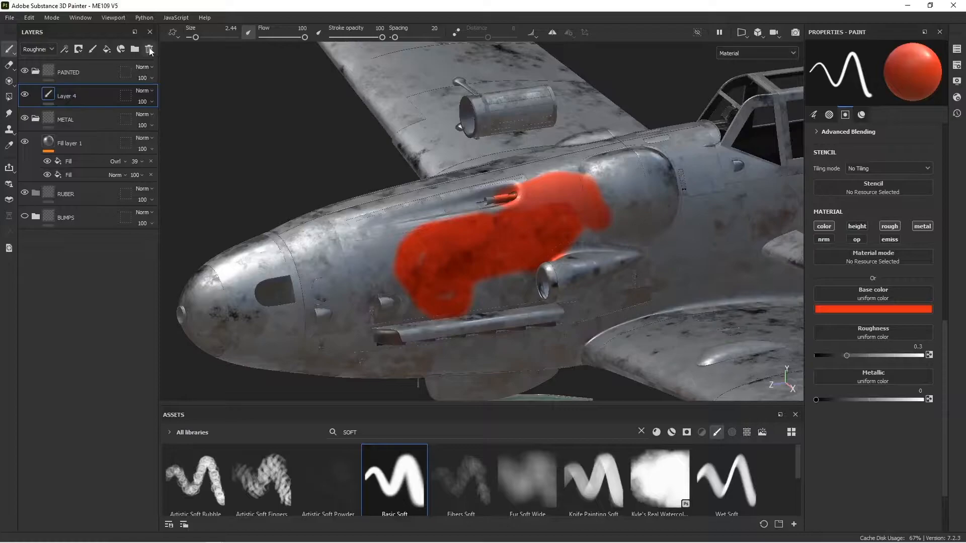
Step: Delete the test paint layer and add a fill layer above the METAL folder
{"action": "left_click", "coordinate": [149, 50]}
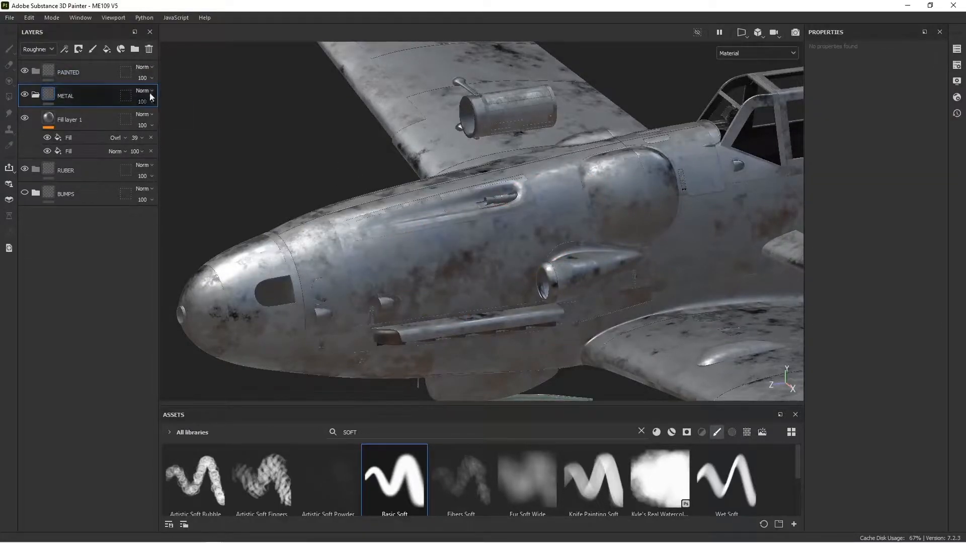
{"action": "left_click", "coordinate": [107, 50]}
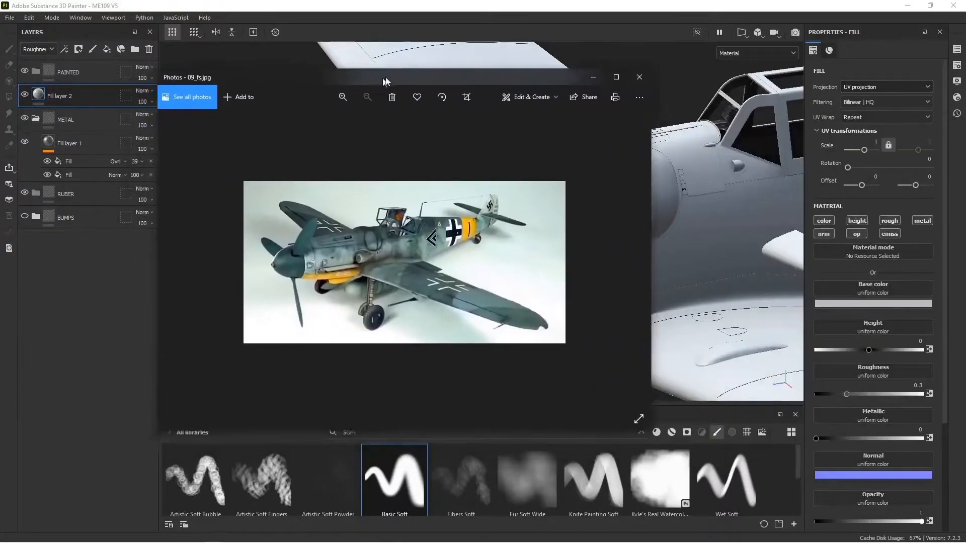
Step: Examine the aircraft reference photo, the Germany colour reference chart page and the COLORS.jpg swatches for the camouflage paint colors
{"action": "scroll", "coordinate": [406, 199], "scroll_direction": "up", "scroll_amount": 1}
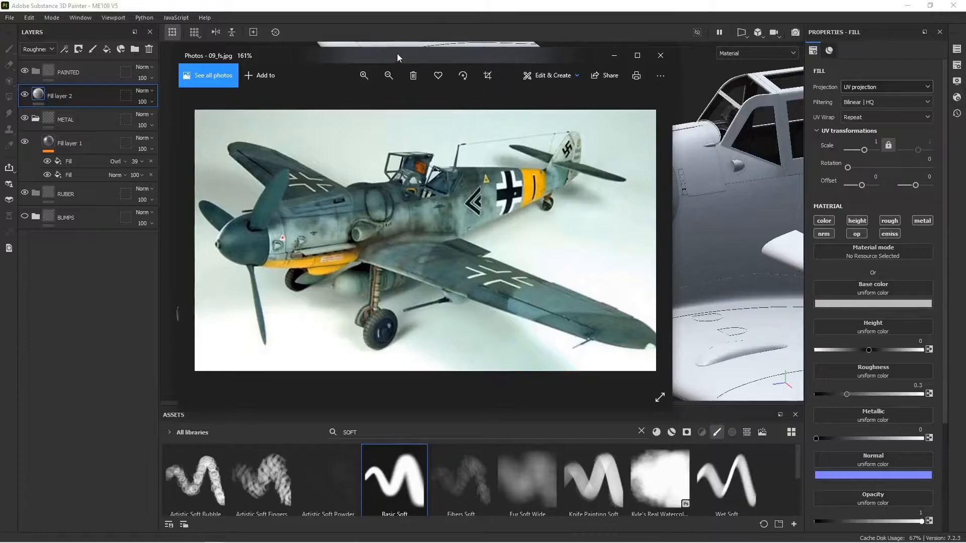
{"action": "left_click_drag", "start_coordinate": [398, 54], "coordinate": [965, 86]}
{"action": "left_click_drag", "start_coordinate": [0, 86], "coordinate": [517, 2]}
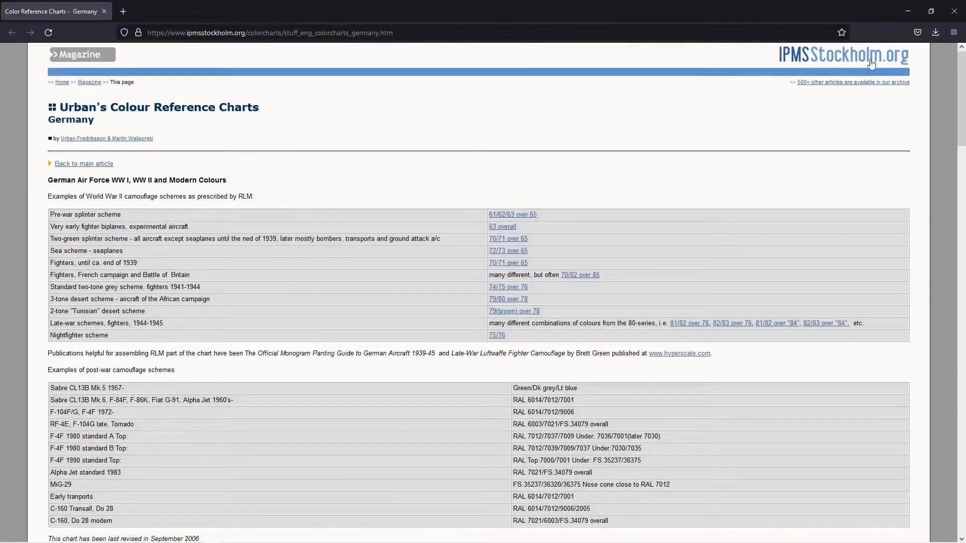
{"action": "scroll", "coordinate": [309, 342], "scroll_direction": "down", "scroll_amount": 7}
{"action": "scroll", "coordinate": [310, 343], "scroll_direction": "down", "scroll_amount": 4}
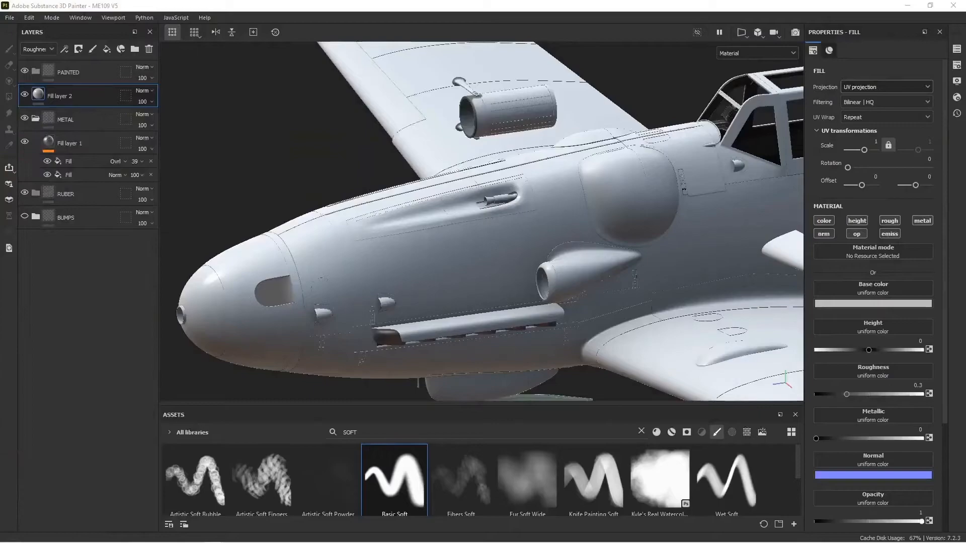
{"action": "key", "text": "alt+Tab"}
{"action": "left_click_drag", "start_coordinate": [597, 74], "coordinate": [340, 78]}
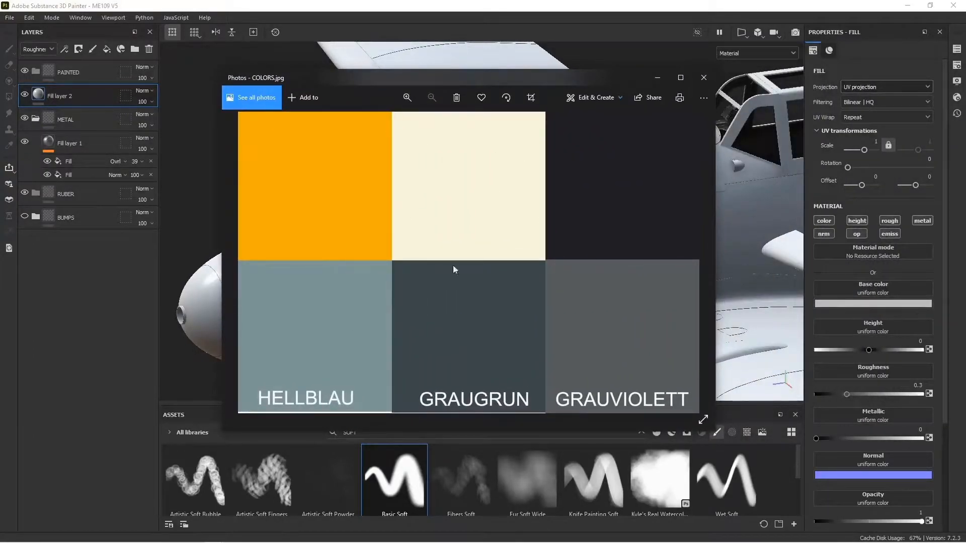
{"action": "mouse_move", "coordinate": [551, 73]}
{"action": "left_mouse_down"}
{"action": "mouse_move", "coordinate": [406, 102]}
{"action": "mouse_move", "coordinate": [0, 108]}
{"action": "left_mouse_up"}
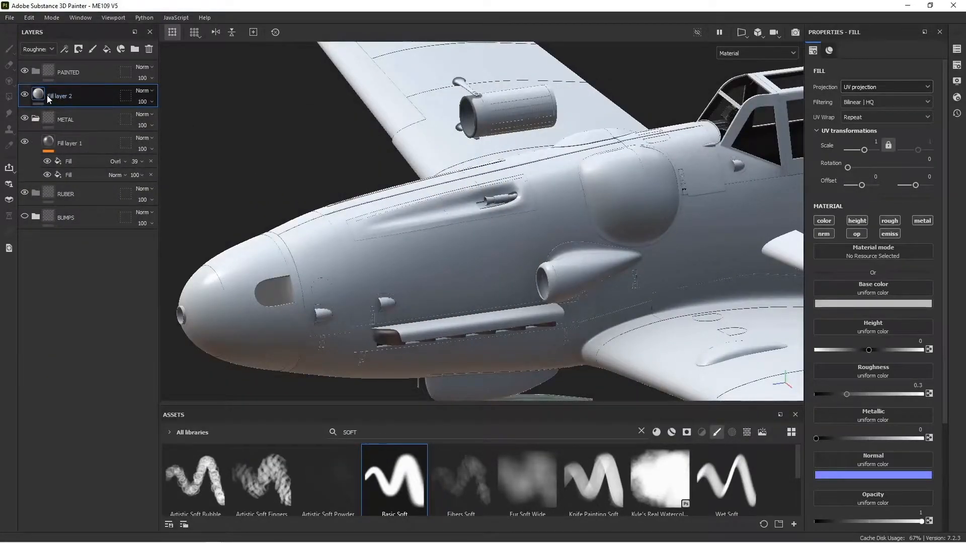
Step: Set the new fill layer's base color to the Hellblau grey-blue 809a99 by sampling the reference swatch
{"action": "left_click_drag", "start_coordinate": [329, 297], "coordinate": [505, 262], "text": "alt"}
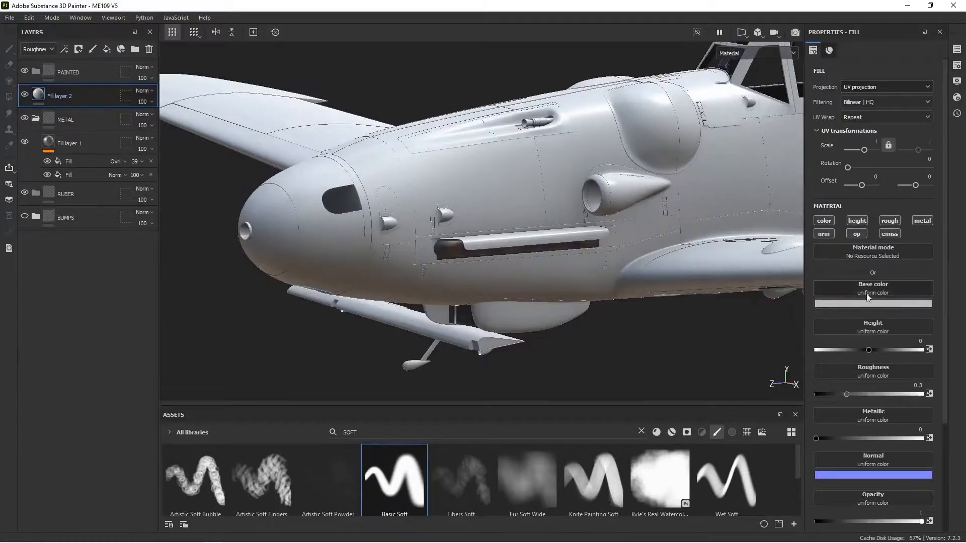
{"action": "left_click", "coordinate": [876, 304]}
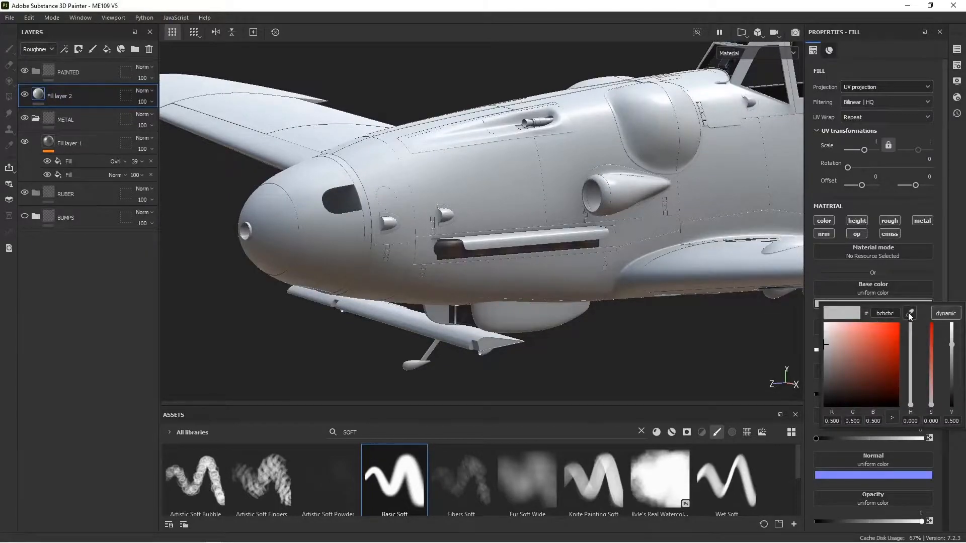
{"action": "left_click_drag", "start_coordinate": [910, 312], "coordinate": [965, 307]}
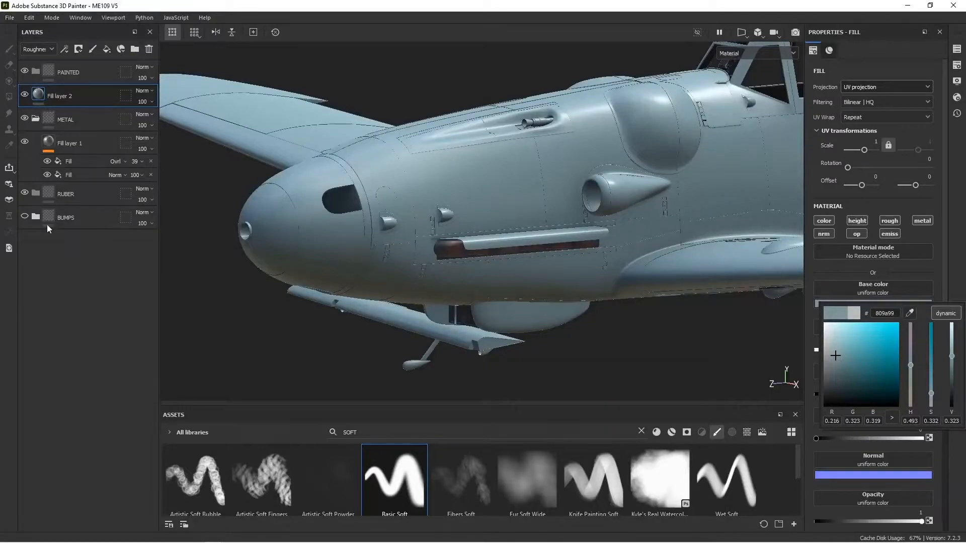
{"action": "left_click", "coordinate": [517, 208]}
{"action": "left_click_drag", "start_coordinate": [545, 204], "coordinate": [515, 214], "text": "alt"}
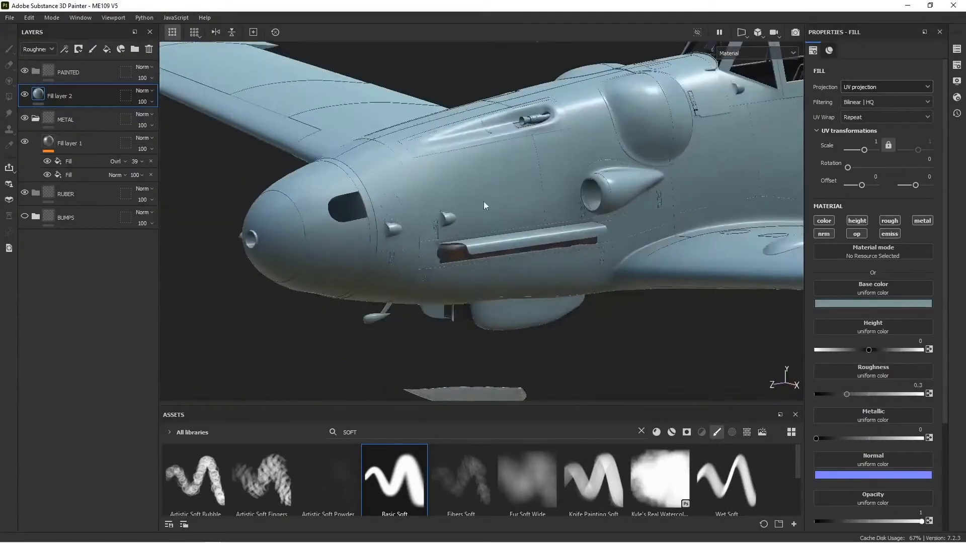
Step: Rename the grey-blue fill layer to Hellblau
{"action": "double_click", "coordinate": [64, 96]}
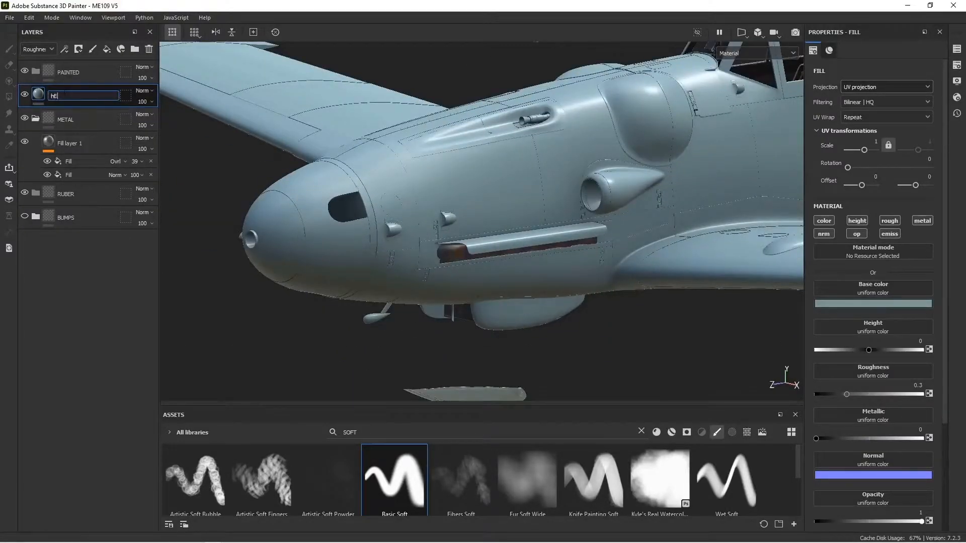
{"action": "key", "text": "Return"}
{"action": "mouse_move", "coordinate": [439, 192]}
{"action": "left_mouse_down", "text": "alt"}
{"action": "mouse_move", "coordinate": [462, 166]}
{"action": "mouse_move", "coordinate": [443, 201]}
{"action": "mouse_move", "coordinate": [352, 188]}
{"action": "mouse_move", "coordinate": [525, 216]}
{"action": "mouse_move", "coordinate": [448, 194]}
{"action": "left_mouse_up", "text": "alt"}
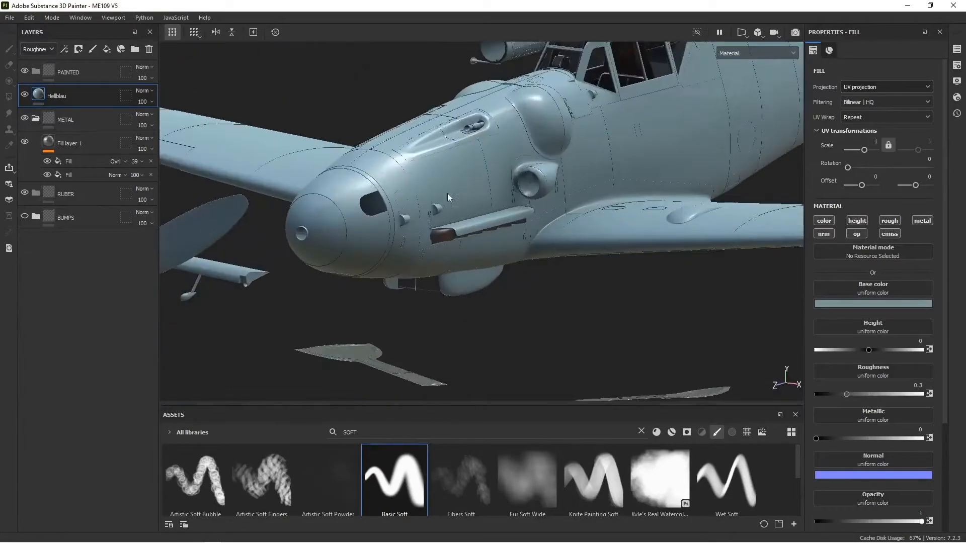
Step: Add another fill layer above Hellblau and name it Graugrun
{"action": "left_click", "coordinate": [107, 48]}
{"action": "double_click", "coordinate": [58, 96]}
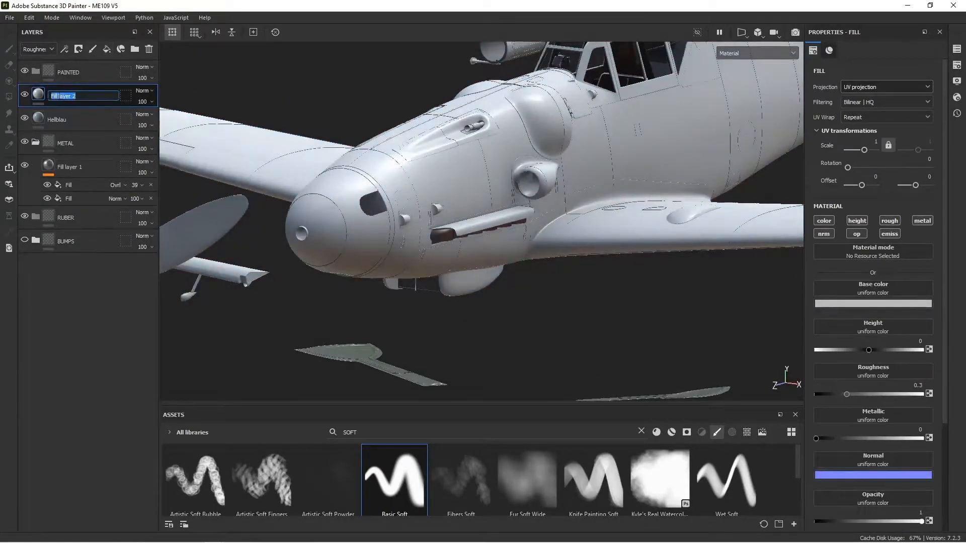
{"action": "key", "text": "Return"}
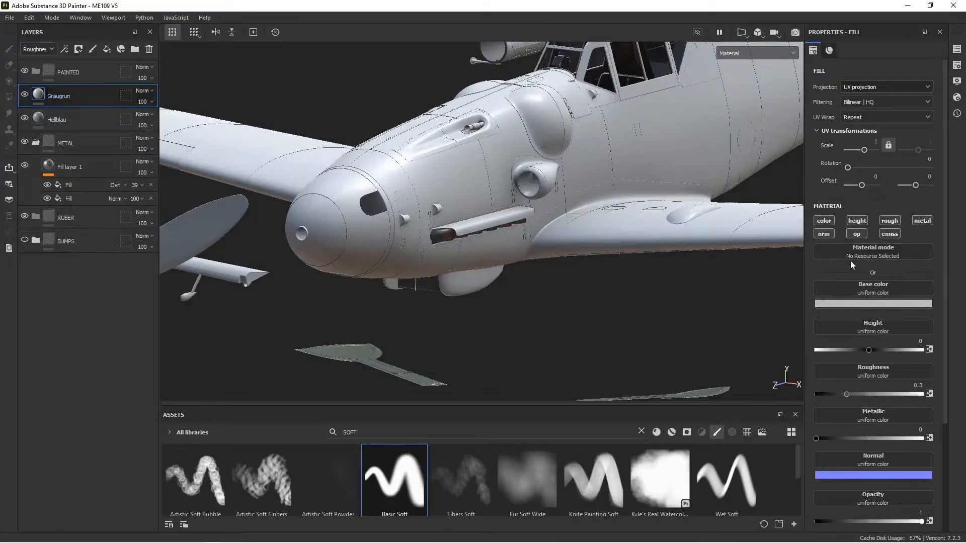
Step: Sample the dark Graugrun reference swatch as the Graugrun layer's base color
{"action": "left_click", "coordinate": [867, 303]}
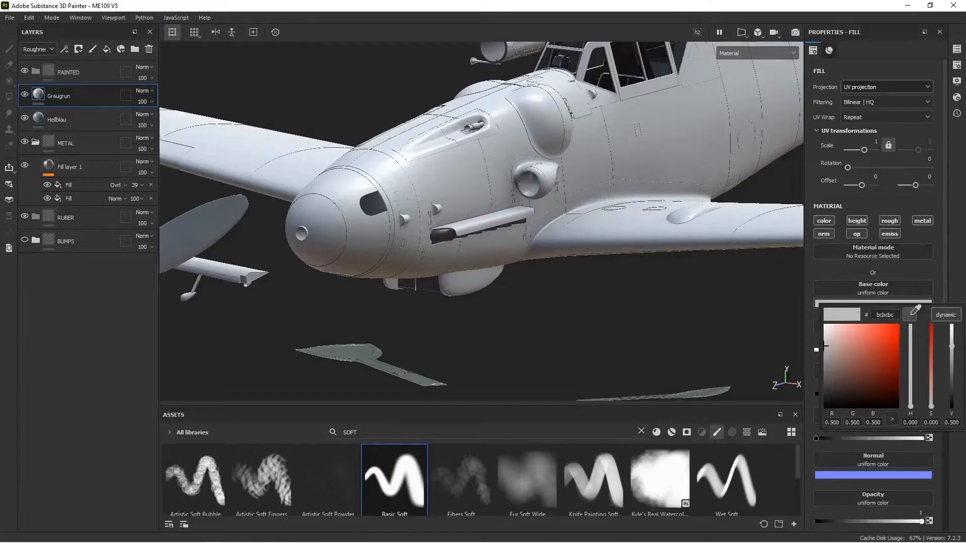
{"action": "left_click", "coordinate": [911, 315]}
{"action": "left_click_drag", "start_coordinate": [486, 256], "coordinate": [434, 222], "text": "alt"}
{"action": "middle_click_drag", "start_coordinate": [453, 191], "coordinate": [514, 256], "text": "alt"}
{"action": "left_click_drag", "start_coordinate": [513, 256], "coordinate": [352, 165], "text": "alt"}
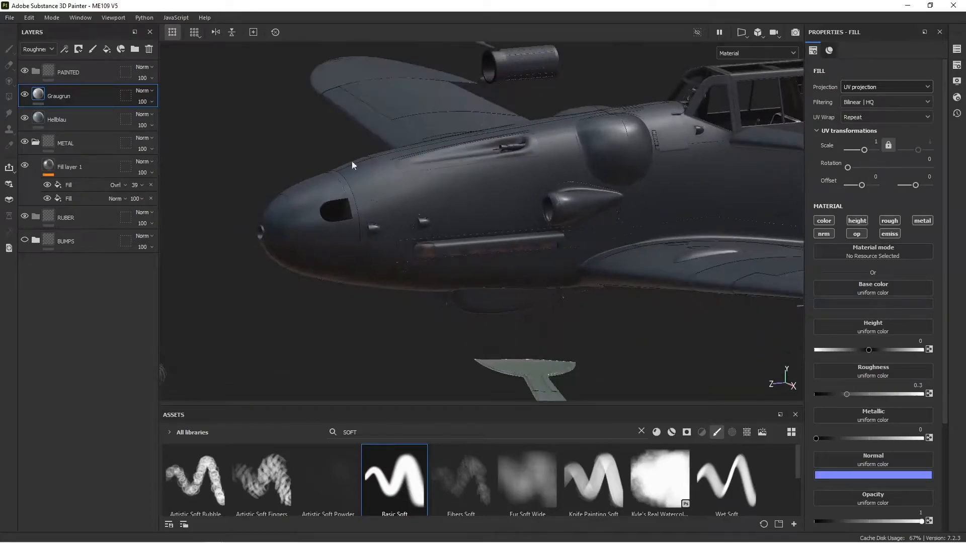
Step: Add a black mask to the Graugrun layer and make the mask active for painting along the nose
{"action": "right_click", "coordinate": [59, 96]}
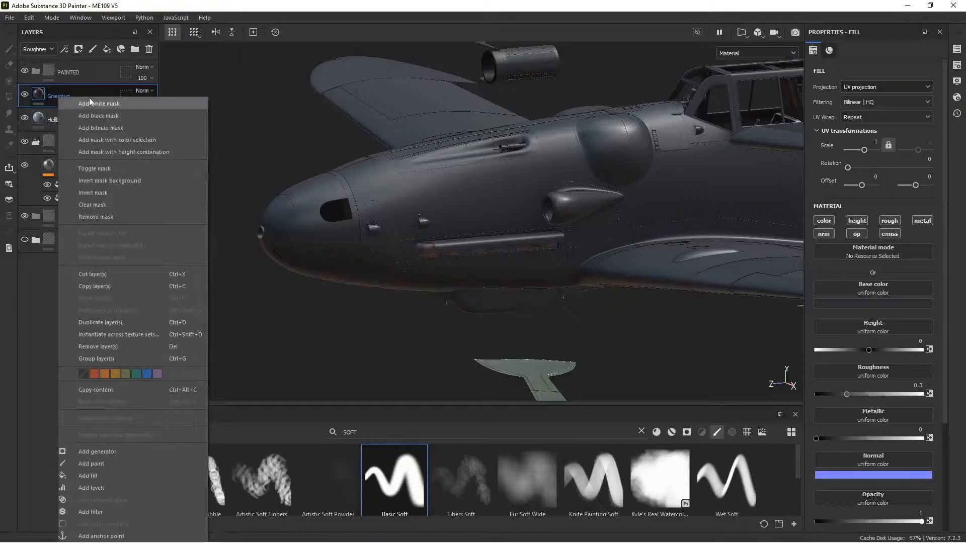
{"action": "left_click", "coordinate": [95, 117]}
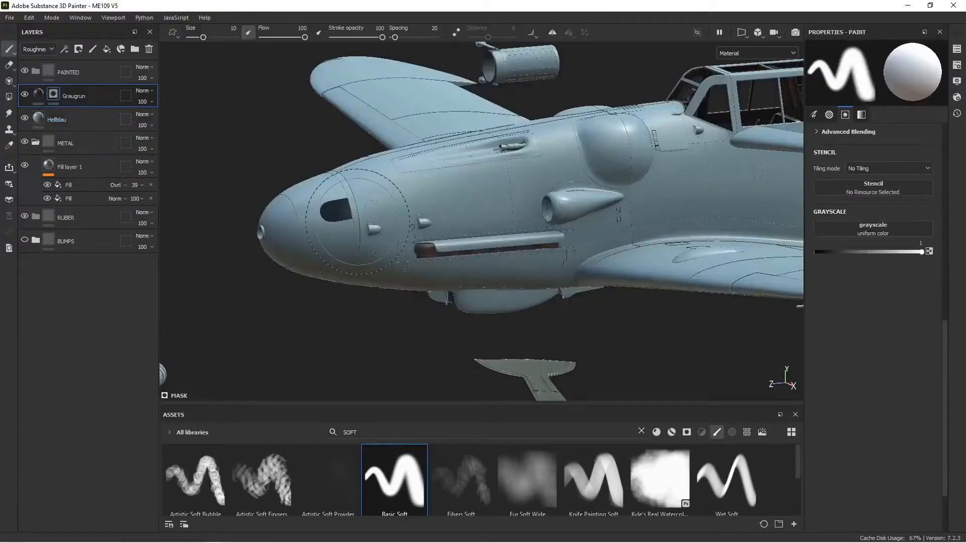
{"action": "left_click_drag", "start_coordinate": [509, 236], "coordinate": [427, 199], "text": "alt"}
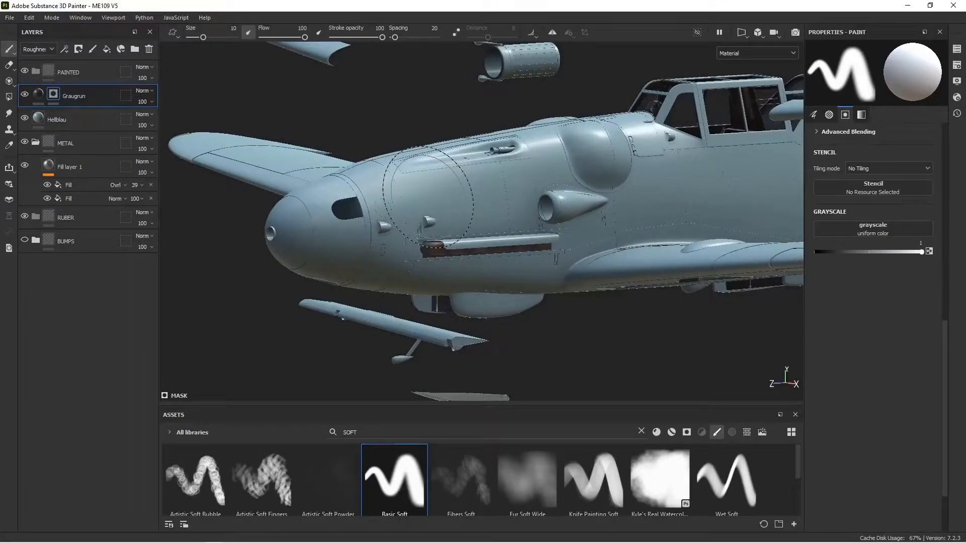
{"action": "mouse_move", "coordinate": [427, 198]}
{"action": "left_mouse_down", "text": "alt"}
{"action": "mouse_move", "coordinate": [439, 194]}
{"action": "mouse_move", "coordinate": [384, 195]}
{"action": "left_mouse_up", "text": "alt"}
{"action": "middle_click_drag", "start_coordinate": [384, 196], "coordinate": [378, 231], "text": "alt"}
{"action": "scroll", "coordinate": [378, 232], "scroll_direction": "up", "scroll_amount": 2}
{"action": "scroll", "coordinate": [379, 232], "scroll_direction": "up", "scroll_amount": 2}
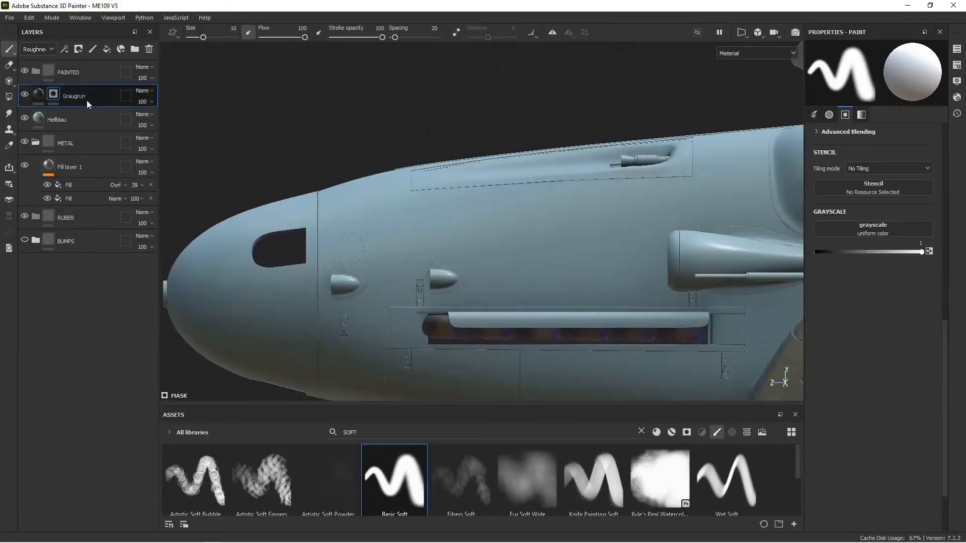
{"action": "mouse_move", "coordinate": [388, 215]}
{"action": "middle_mouse_down", "text": "alt"}
{"action": "mouse_move", "coordinate": [432, 198]}
{"action": "mouse_move", "coordinate": [454, 173]}
{"action": "mouse_move", "coordinate": [444, 166]}
{"action": "middle_mouse_up", "text": "alt"}
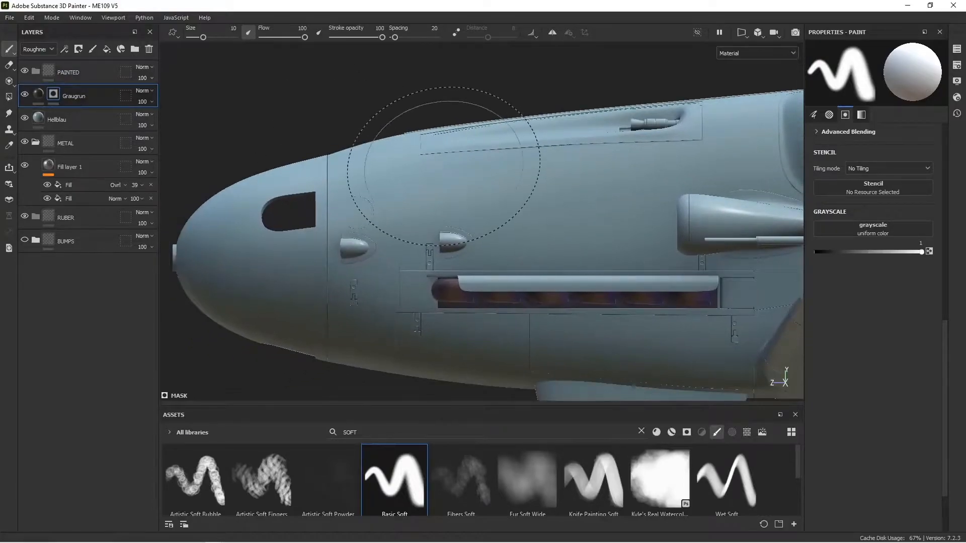
{"action": "left_click", "coordinate": [39, 95]}
{"action": "left_click", "coordinate": [53, 96]}
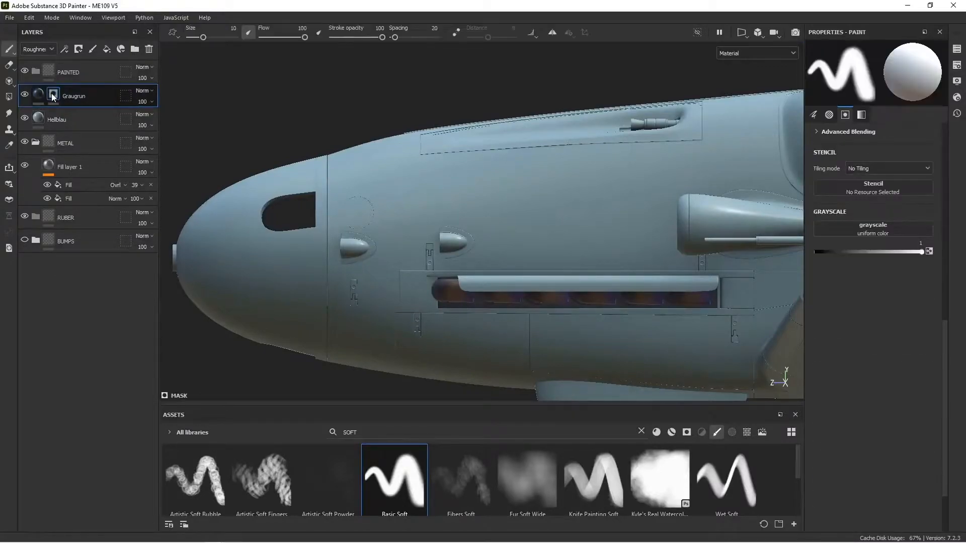
Step: Reduce the brush size to 3.85 and paint the Graugrun mask along the upper nose, around the gun recess and onto the engine bulge
{"action": "right_click_drag", "start_coordinate": [438, 189], "coordinate": [397, 189], "text": "ctrl"}
{"action": "mouse_move", "coordinate": [315, 174]}
{"action": "left_mouse_down"}
{"action": "mouse_move", "coordinate": [765, 136]}
{"action": "mouse_move", "coordinate": [294, 175]}
{"action": "mouse_move", "coordinate": [792, 121]}
{"action": "mouse_move", "coordinate": [629, 209]}
{"action": "mouse_move", "coordinate": [635, 254]}
{"action": "left_mouse_up"}
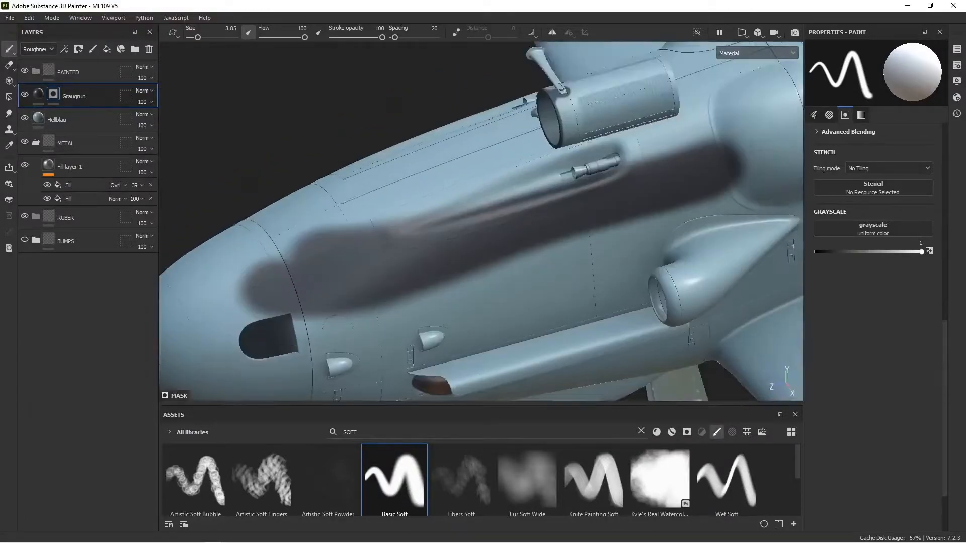
{"action": "mouse_move", "coordinate": [697, 115]}
{"action": "left_mouse_down"}
{"action": "mouse_move", "coordinate": [538, 172]}
{"action": "mouse_move", "coordinate": [277, 237]}
{"action": "mouse_move", "coordinate": [242, 267]}
{"action": "mouse_move", "coordinate": [755, 73]}
{"action": "mouse_move", "coordinate": [783, 117]}
{"action": "mouse_move", "coordinate": [586, 178]}
{"action": "left_mouse_up"}
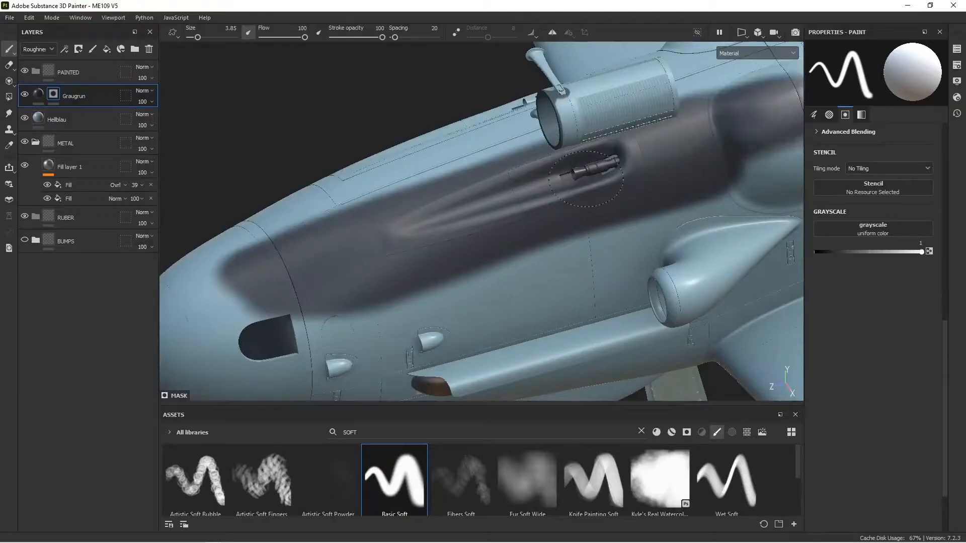
{"action": "mouse_move", "coordinate": [406, 195]}
{"action": "left_mouse_down", "text": "alt"}
{"action": "mouse_move", "coordinate": [520, 149]}
{"action": "mouse_move", "coordinate": [595, 175]}
{"action": "mouse_move", "coordinate": [497, 153]}
{"action": "mouse_move", "coordinate": [566, 185]}
{"action": "mouse_move", "coordinate": [494, 195]}
{"action": "mouse_move", "coordinate": [456, 169]}
{"action": "left_mouse_up", "text": "alt"}
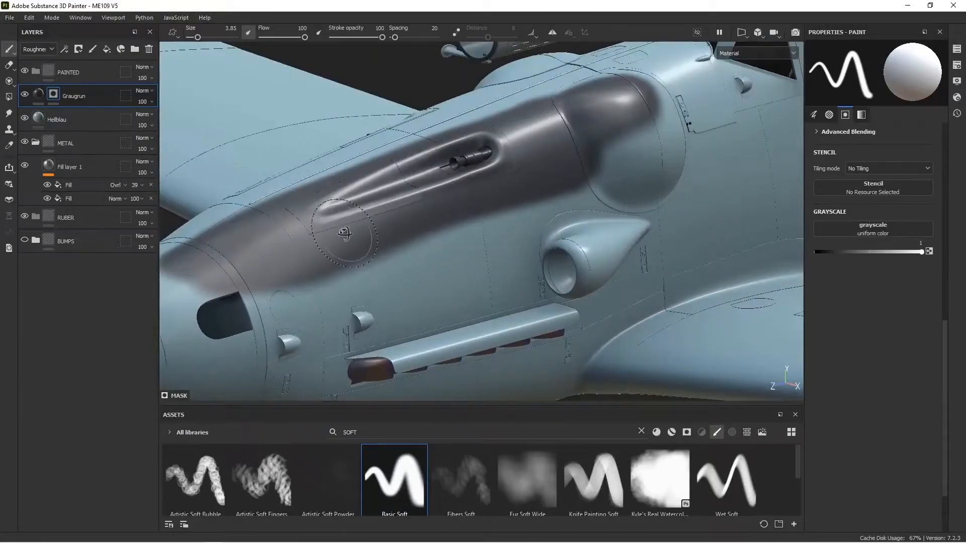
{"action": "left_click_drag", "start_coordinate": [345, 232], "coordinate": [286, 219], "text": "alt"}
{"action": "left_click_drag", "start_coordinate": [386, 195], "coordinate": [117, 140], "text": "alt"}
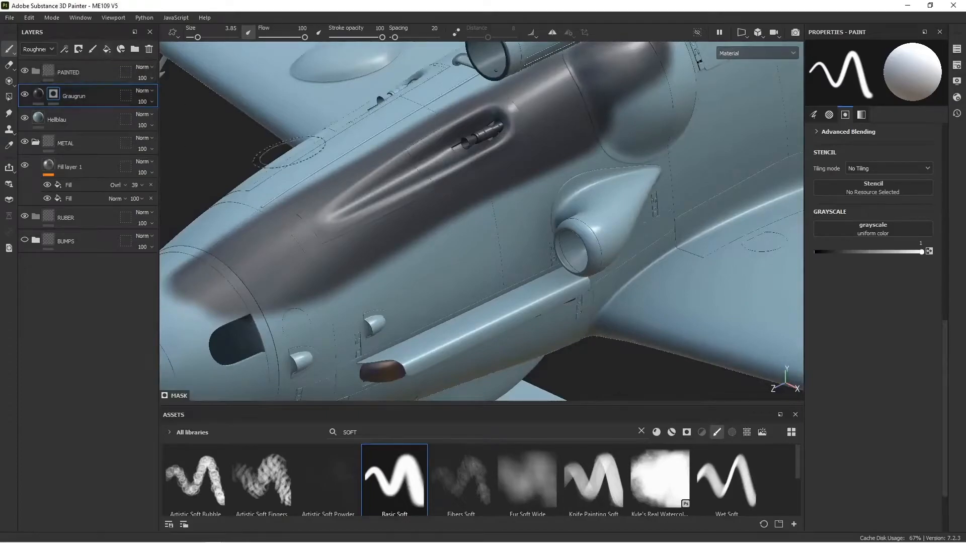
{"action": "mouse_move", "coordinate": [431, 226]}
{"action": "left_mouse_down", "text": "alt"}
{"action": "mouse_move", "coordinate": [501, 32]}
{"action": "mouse_move", "coordinate": [629, 222]}
{"action": "mouse_move", "coordinate": [399, 205]}
{"action": "mouse_move", "coordinate": [410, 241]}
{"action": "mouse_move", "coordinate": [324, 281]}
{"action": "left_mouse_up", "text": "alt"}
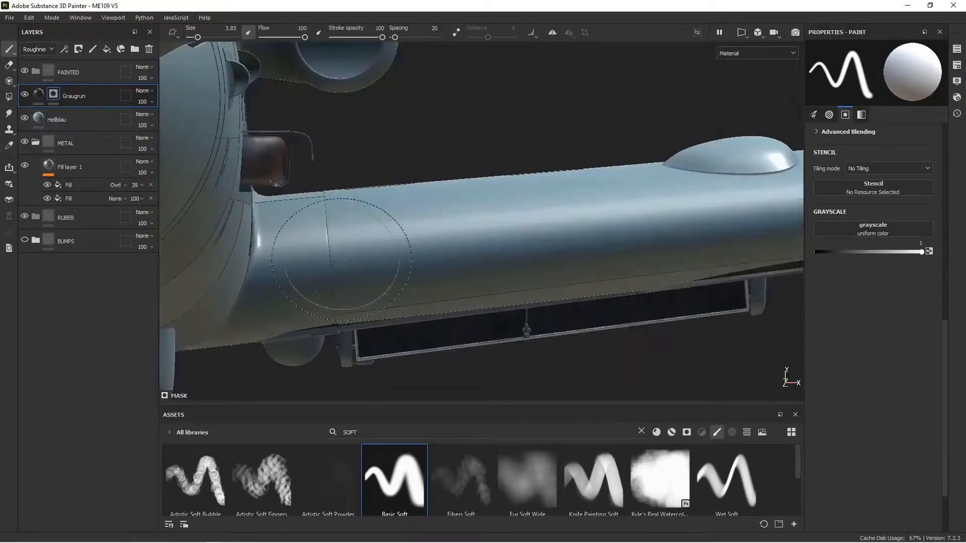
Step: Set the brush size to 1.86 and paint the Graugrun mask at the wing root's leading edge, trimming the overspray with black
{"action": "right_click_drag", "start_coordinate": [325, 251], "coordinate": [297, 257], "text": "ctrl"}
{"action": "mouse_move", "coordinate": [280, 259]}
{"action": "left_mouse_down"}
{"action": "mouse_move", "coordinate": [707, 198]}
{"action": "mouse_move", "coordinate": [272, 235]}
{"action": "left_mouse_up"}
{"action": "mouse_move", "coordinate": [447, 252]}
{"action": "left_mouse_down", "text": "alt"}
{"action": "mouse_move", "coordinate": [439, 229]}
{"action": "mouse_move", "coordinate": [433, 247]}
{"action": "left_mouse_up", "text": "alt"}
{"action": "left_click_drag", "start_coordinate": [432, 281], "coordinate": [401, 281], "text": "alt"}
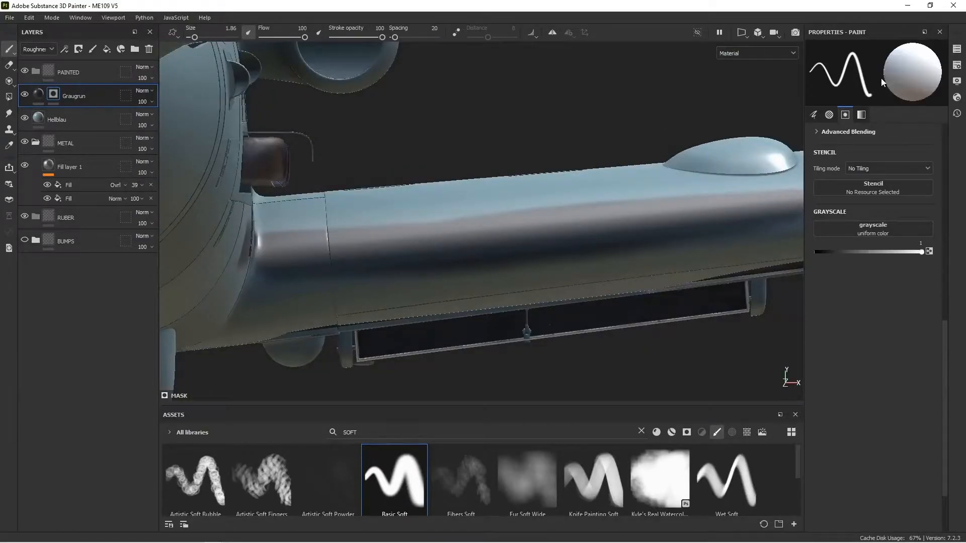
{"action": "key", "text": "x"}
{"action": "mouse_move", "coordinate": [294, 293]}
{"action": "left_mouse_down"}
{"action": "mouse_move", "coordinate": [367, 272]}
{"action": "mouse_move", "coordinate": [700, 232]}
{"action": "mouse_move", "coordinate": [287, 266]}
{"action": "left_mouse_up"}
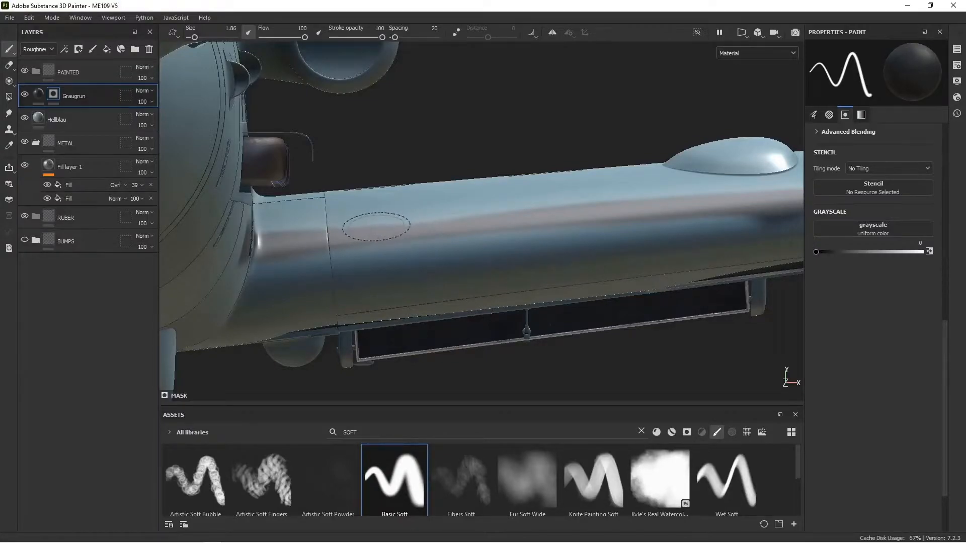
{"action": "left_click_drag", "start_coordinate": [297, 248], "coordinate": [416, 232]}
{"action": "key", "text": "x"}
{"action": "mouse_move", "coordinate": [287, 249]}
{"action": "left_mouse_down"}
{"action": "mouse_move", "coordinate": [744, 214]}
{"action": "mouse_move", "coordinate": [443, 235]}
{"action": "mouse_move", "coordinate": [297, 264]}
{"action": "mouse_move", "coordinate": [204, 259]}
{"action": "left_mouse_up"}
Step: Dab soft mottling patches into the Graugrun mask on the fuselage side, between the dark upper nose and the exhaust cover
{"action": "mouse_move", "coordinate": [659, 205]}
{"action": "left_mouse_down", "text": "alt"}
{"action": "mouse_move", "coordinate": [462, 237]}
{"action": "mouse_move", "coordinate": [565, 190]}
{"action": "mouse_move", "coordinate": [572, 227]}
{"action": "mouse_move", "coordinate": [513, 123]}
{"action": "mouse_move", "coordinate": [541, 128]}
{"action": "mouse_move", "coordinate": [601, 212]}
{"action": "mouse_move", "coordinate": [542, 147]}
{"action": "mouse_move", "coordinate": [517, 205]}
{"action": "mouse_move", "coordinate": [511, 151]}
{"action": "mouse_move", "coordinate": [490, 194]}
{"action": "mouse_move", "coordinate": [502, 106]}
{"action": "mouse_move", "coordinate": [397, 251]}
{"action": "mouse_move", "coordinate": [556, 190]}
{"action": "mouse_move", "coordinate": [457, 218]}
{"action": "mouse_move", "coordinate": [524, 184]}
{"action": "mouse_move", "coordinate": [341, 186]}
{"action": "mouse_move", "coordinate": [353, 203]}
{"action": "left_mouse_up", "text": "alt"}
{"action": "mouse_move", "coordinate": [352, 203]}
{"action": "right_mouse_down", "text": "alt"}
{"action": "mouse_move", "coordinate": [343, 197]}
{"action": "mouse_move", "coordinate": [388, 231]}
{"action": "right_mouse_up", "text": "alt"}
{"action": "left_click", "coordinate": [398, 238]}
{"action": "left_click_drag", "start_coordinate": [405, 237], "coordinate": [425, 249]}
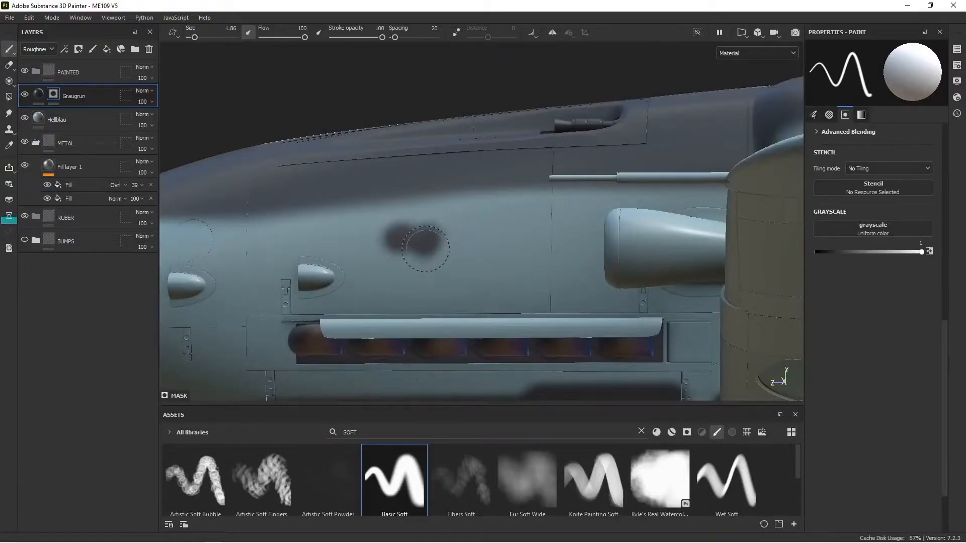
{"action": "left_click", "coordinate": [440, 235]}
{"action": "left_click", "coordinate": [486, 246]}
{"action": "left_click", "coordinate": [488, 266]}
{"action": "left_click", "coordinate": [506, 253]}
{"action": "mouse_move", "coordinate": [496, 262]}
{"action": "left_mouse_down", "text": "alt"}
{"action": "mouse_move", "coordinate": [566, 286]}
{"action": "mouse_move", "coordinate": [514, 239]}
{"action": "left_mouse_up", "text": "alt"}
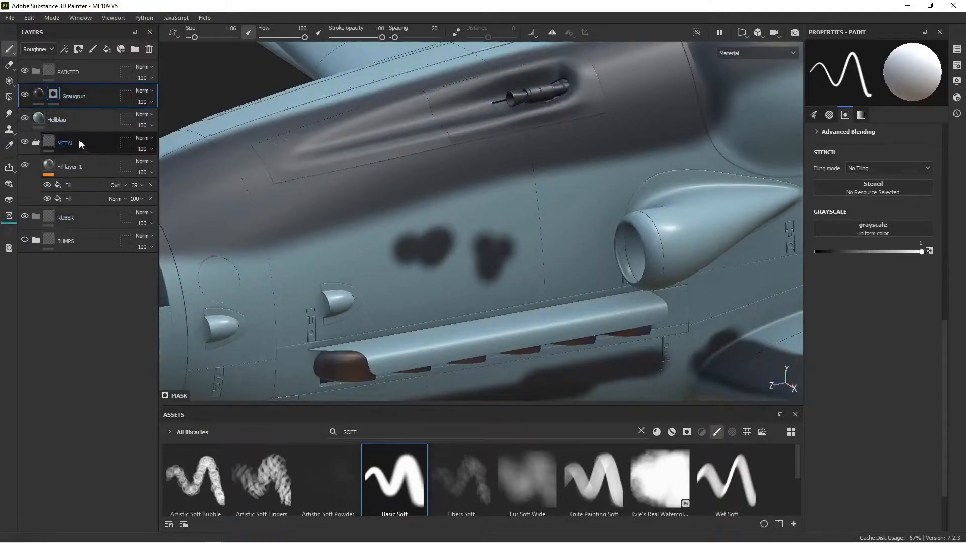
{"action": "key", "text": "alt+Tab"}
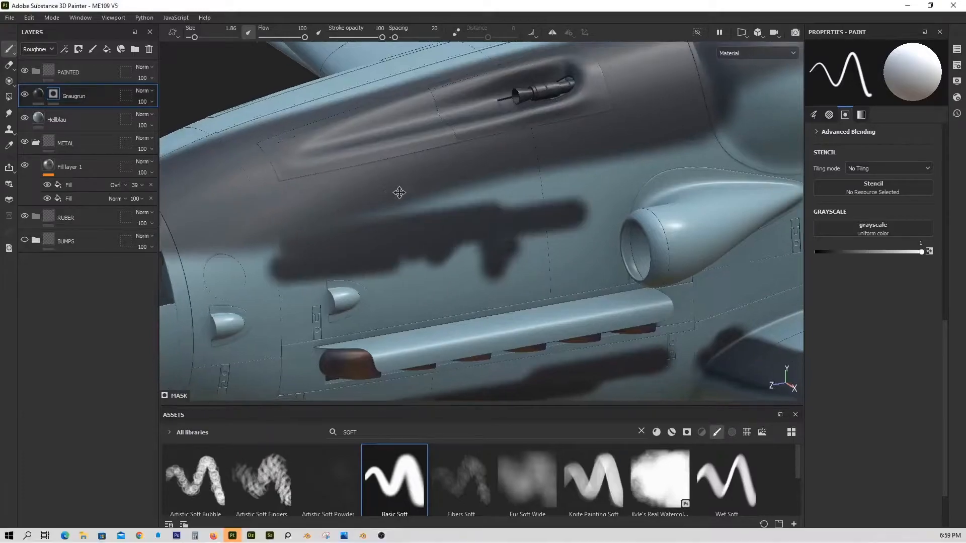
Step: Add a fill layer named Weiss above Graugrun and set its base color to pale cream f9f9df
{"action": "mouse_move", "coordinate": [399, 192]}
{"action": "middle_mouse_down", "text": "alt"}
{"action": "mouse_move", "coordinate": [610, 164]}
{"action": "mouse_move", "coordinate": [526, 149]}
{"action": "middle_mouse_up", "text": "alt"}
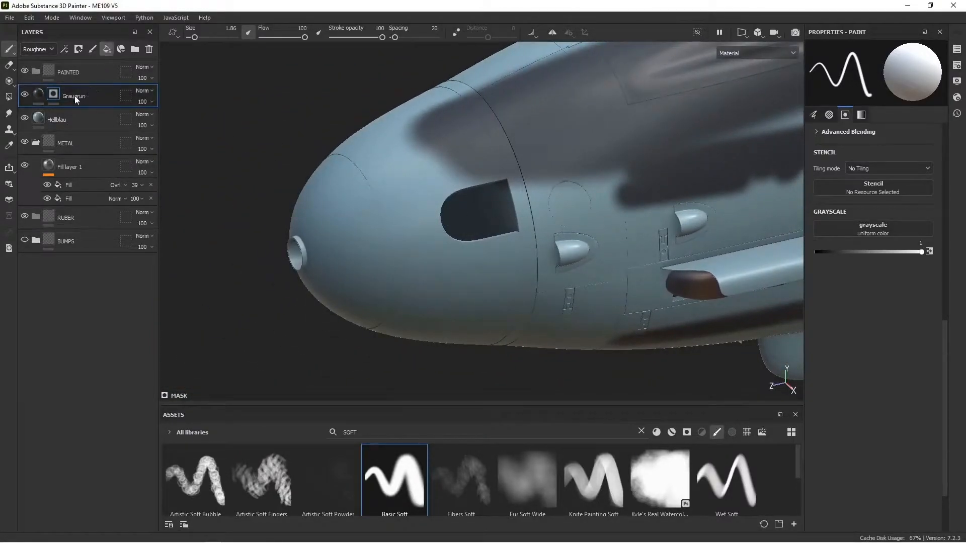
{"action": "double_click", "coordinate": [56, 95]}
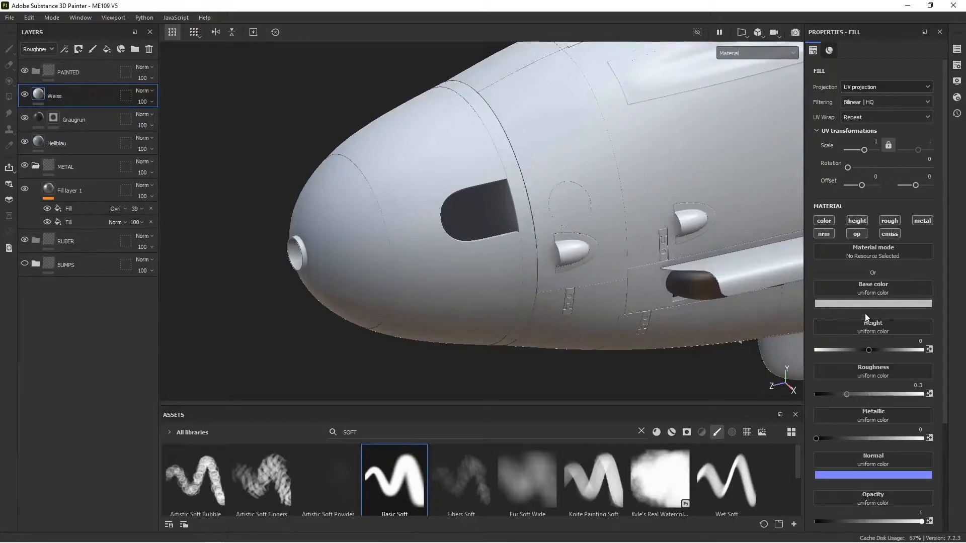
{"action": "left_click", "coordinate": [873, 303]}
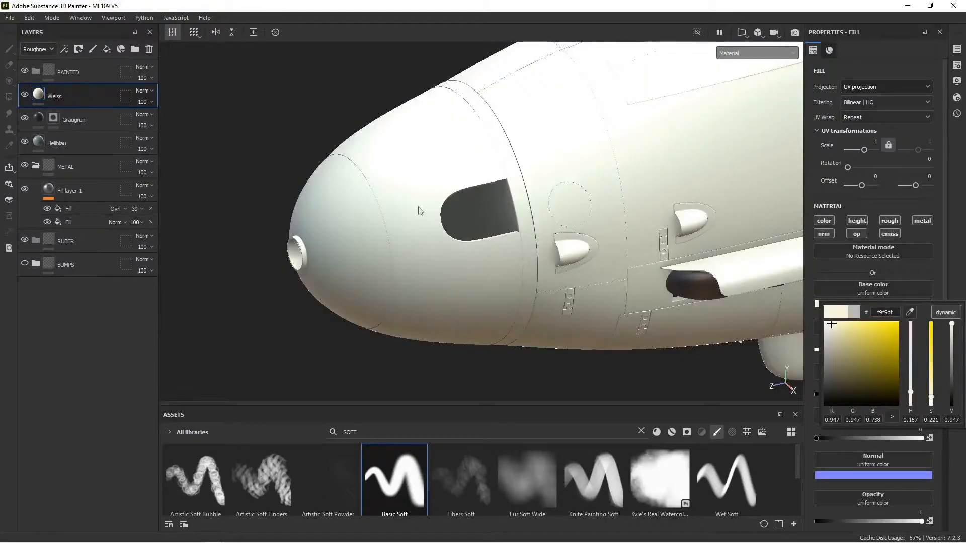
{"action": "left_click", "coordinate": [575, 294]}
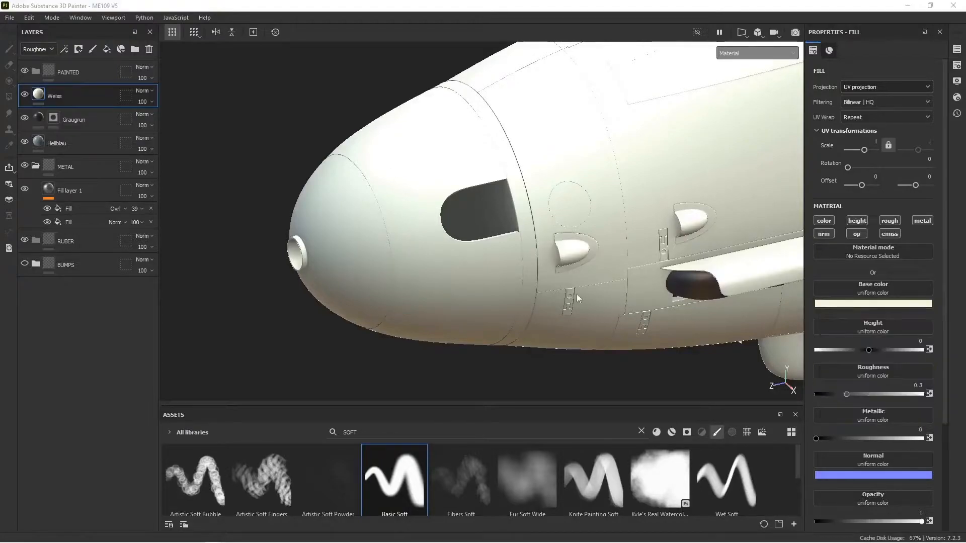
Step: Add a black mask to the Weiss layer
{"action": "scroll", "coordinate": [576, 295], "scroll_direction": "down", "scroll_amount": 5}
{"action": "middle_click_drag", "start_coordinate": [536, 236], "coordinate": [355, 252], "text": "alt"}
{"action": "left_click_drag", "start_coordinate": [354, 250], "coordinate": [362, 233], "text": "alt"}
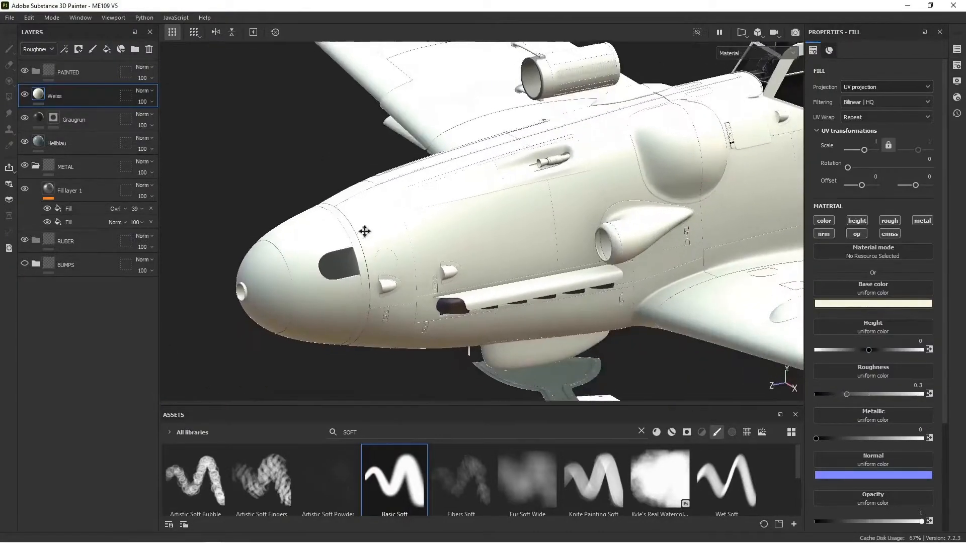
{"action": "middle_click_drag", "start_coordinate": [362, 233], "coordinate": [437, 190], "text": "alt"}
{"action": "scroll", "coordinate": [216, 77], "scroll_direction": "up", "scroll_amount": 3}
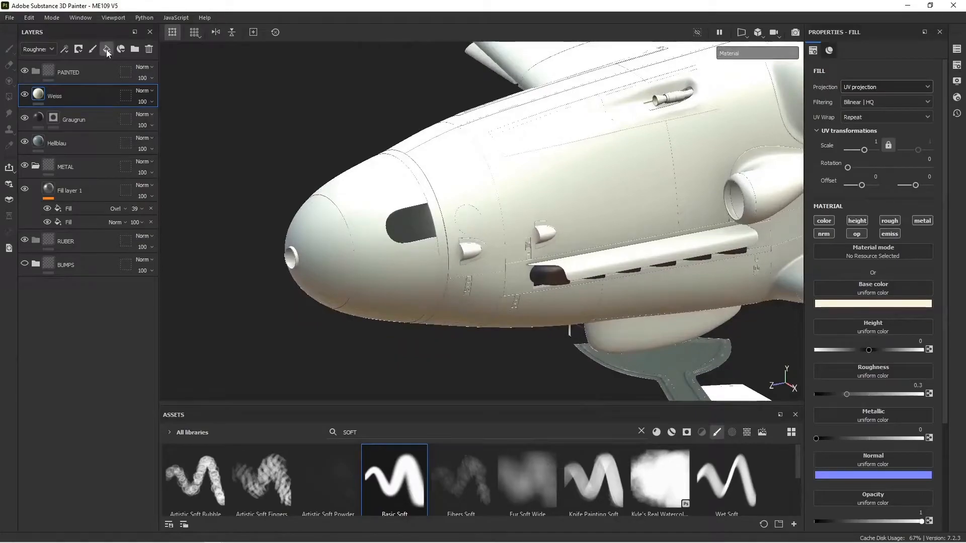
{"action": "left_click", "coordinate": [107, 48]}
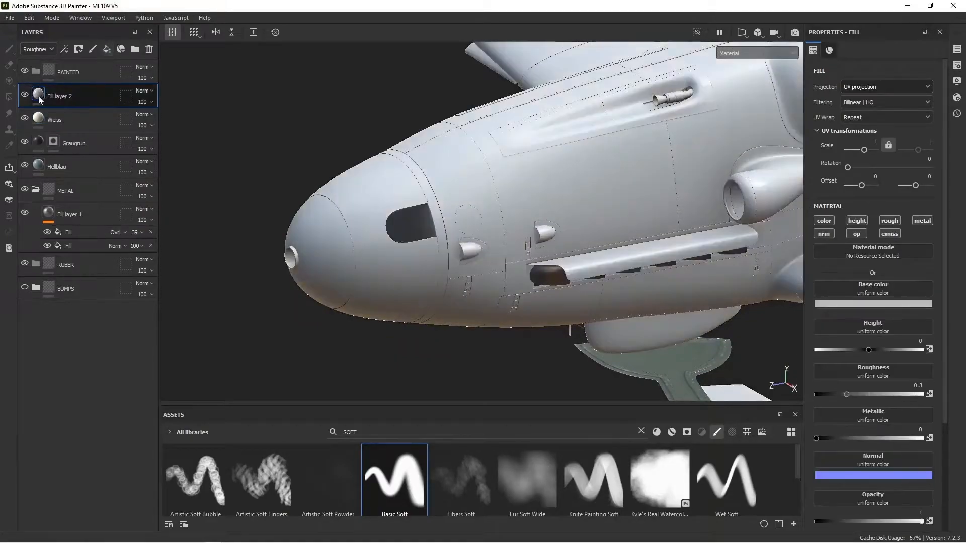
{"action": "left_click", "coordinate": [150, 49]}
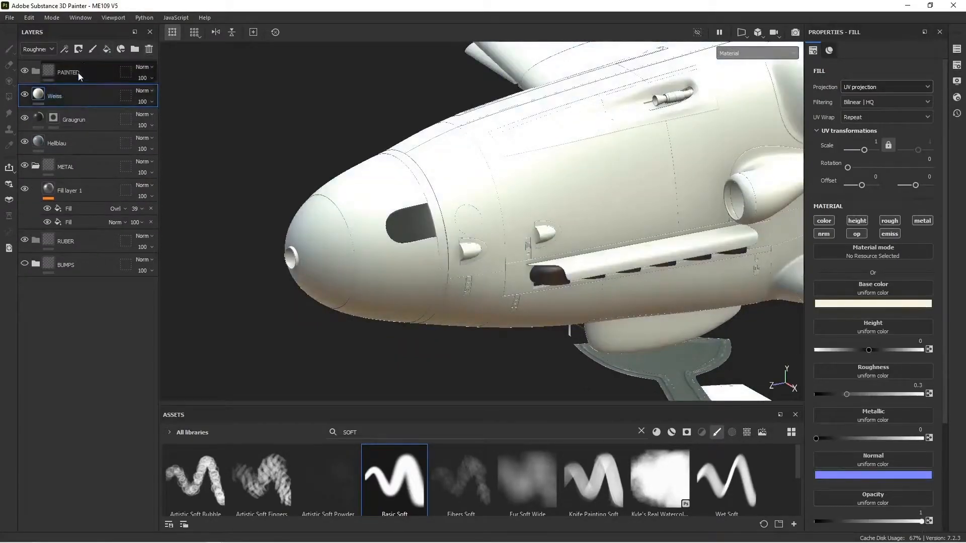
{"action": "left_click", "coordinate": [79, 49]}
{"action": "left_click", "coordinate": [107, 74]}
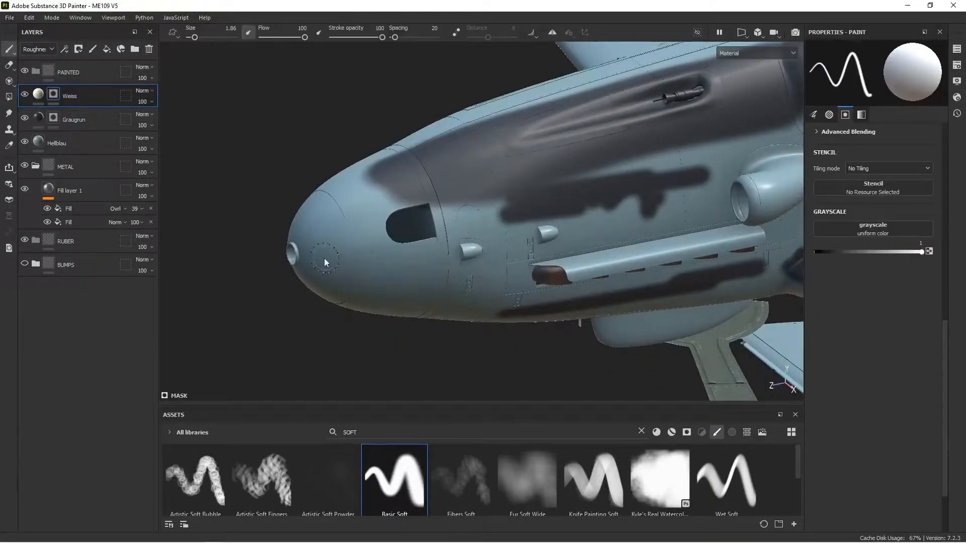
Step: Fill the nose section around the side opening white in the Weiss mask using Polygon Fill in UV chunk mode
{"action": "key", "text": "4"}
{"action": "scroll", "coordinate": [325, 233], "scroll_direction": "up", "scroll_amount": 5}
{"action": "middle_click_drag", "start_coordinate": [340, 231], "coordinate": [311, 220], "text": "alt"}
{"action": "left_click", "coordinate": [172, 34]}
{"action": "scroll", "coordinate": [350, 179], "scroll_direction": "up", "scroll_amount": 5}
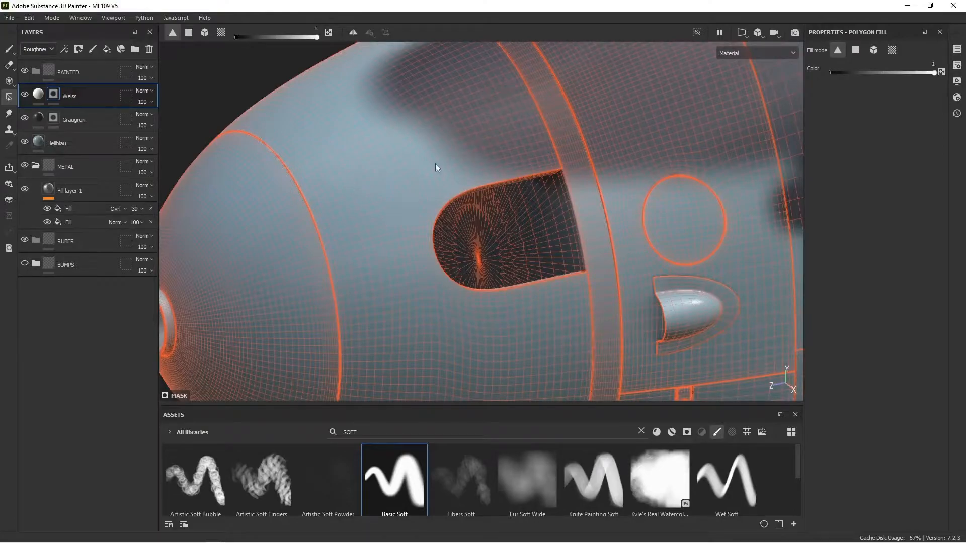
{"action": "left_click", "coordinate": [189, 32]}
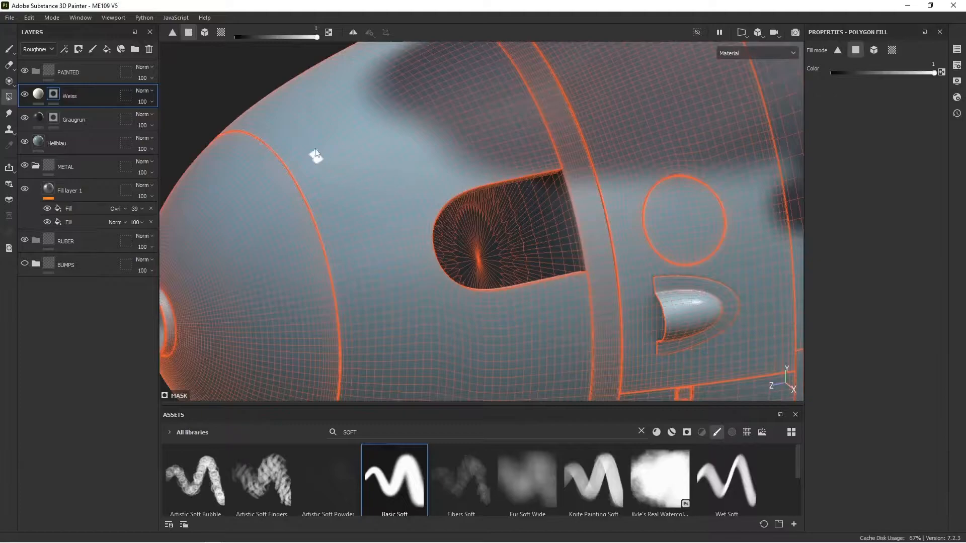
{"action": "left_click", "coordinate": [206, 34]}
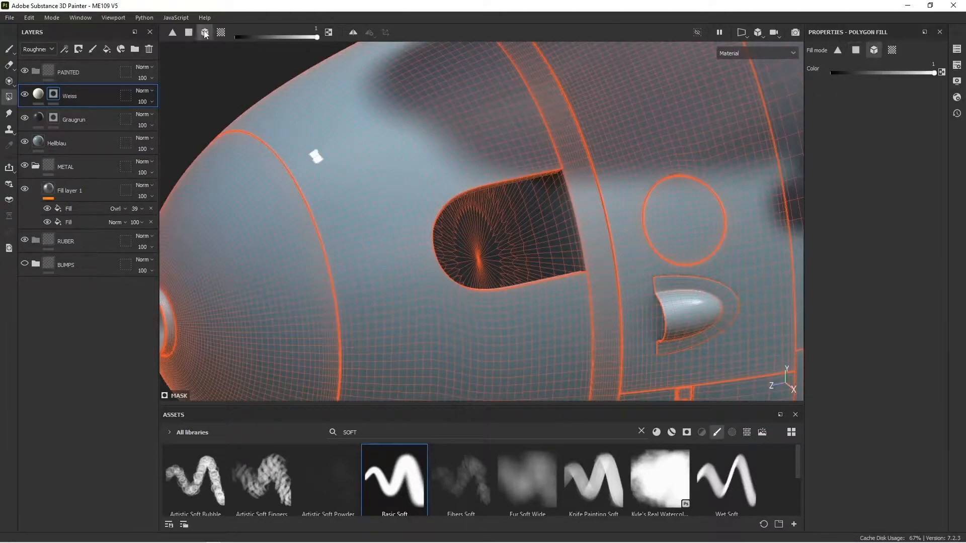
{"action": "left_click", "coordinate": [221, 34]}
{"action": "left_click", "coordinate": [427, 165]}
{"action": "mouse_move", "coordinate": [433, 176]}
{"action": "left_mouse_down", "text": "alt"}
{"action": "mouse_move", "coordinate": [443, 192]}
{"action": "mouse_move", "coordinate": [479, 194]}
{"action": "mouse_move", "coordinate": [426, 163]}
{"action": "left_mouse_up", "text": "alt"}
{"action": "left_click_drag", "start_coordinate": [360, 100], "coordinate": [407, 182], "text": "alt"}
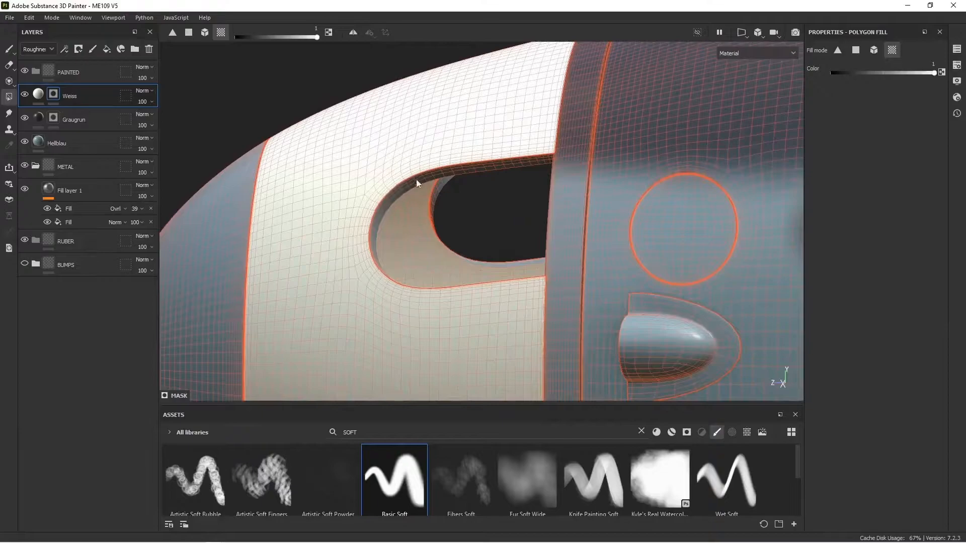
Step: Fill the entire spinner, including its tip, opening edges and rear rim, in the Weiss mask using mesh fill mode
{"action": "left_click", "coordinate": [202, 33]}
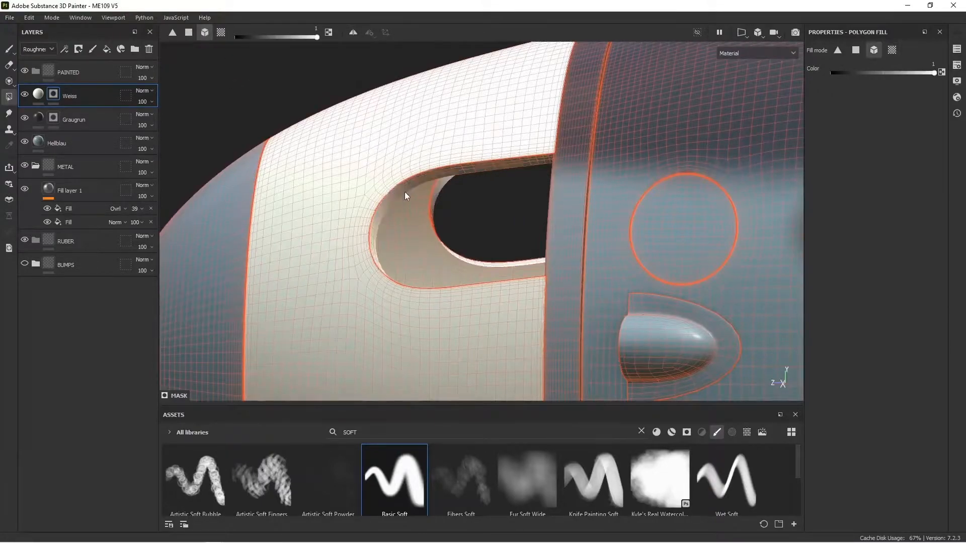
{"action": "scroll", "coordinate": [405, 191], "scroll_direction": "down", "scroll_amount": 5}
{"action": "left_click_drag", "start_coordinate": [276, 246], "coordinate": [514, 190], "text": "alt"}
{"action": "scroll", "coordinate": [511, 196], "scroll_direction": "up", "scroll_amount": 4}
{"action": "scroll", "coordinate": [506, 202], "scroll_direction": "down", "scroll_amount": 3}
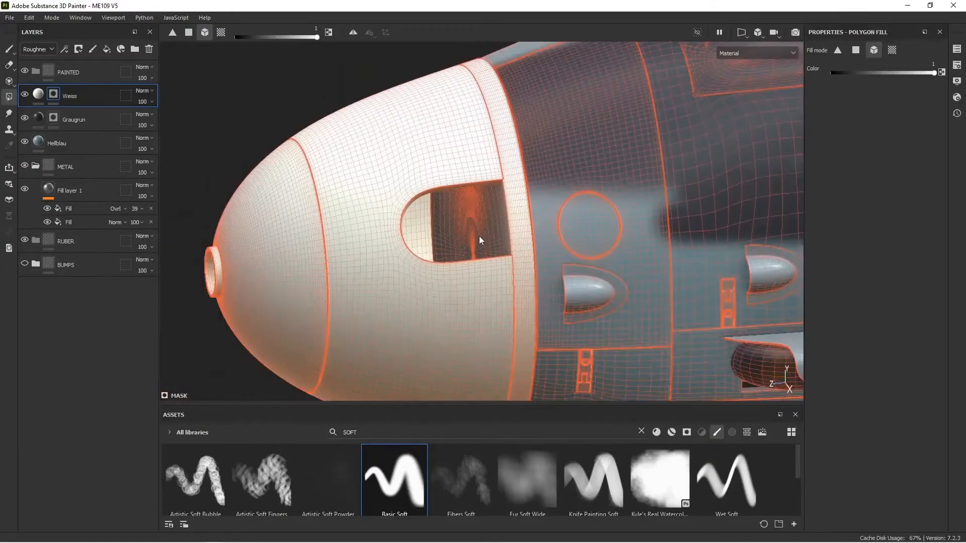
{"action": "left_click_drag", "start_coordinate": [461, 230], "coordinate": [527, 264], "text": "alt"}
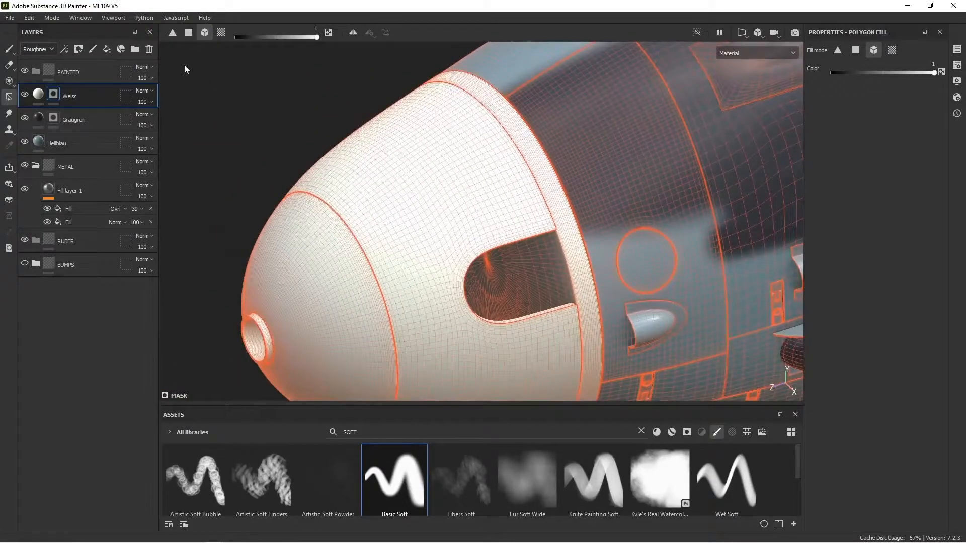
Step: Fill the first wingtip white in the Weiss mask using Polygon Fill in mesh mode
{"action": "left_click", "coordinate": [7, 50]}
{"action": "scroll", "coordinate": [515, 242], "scroll_direction": "down", "scroll_amount": 8}
{"action": "middle_click_drag", "start_coordinate": [673, 227], "coordinate": [414, 202], "text": "alt"}
{"action": "left_click_drag", "start_coordinate": [414, 202], "coordinate": [445, 207], "text": "alt"}
{"action": "middle_click_drag", "start_coordinate": [702, 260], "coordinate": [530, 176], "text": "alt"}
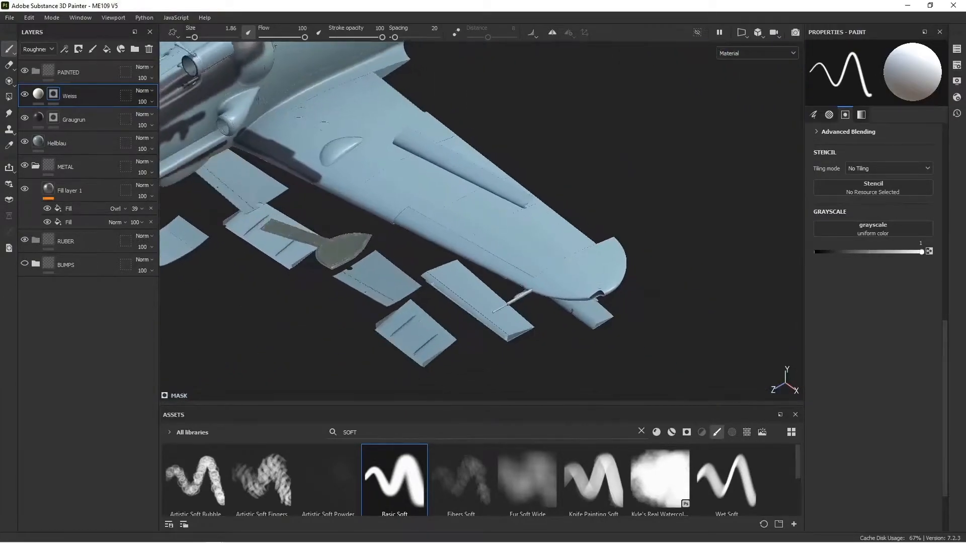
{"action": "scroll", "coordinate": [670, 314], "scroll_direction": "up", "scroll_amount": 4}
{"action": "key", "text": "4"}
{"action": "mouse_move", "coordinate": [644, 292]}
{"action": "left_mouse_down", "text": "alt"}
{"action": "mouse_move", "coordinate": [629, 228]}
{"action": "mouse_move", "coordinate": [630, 310]}
{"action": "left_mouse_up", "text": "alt"}
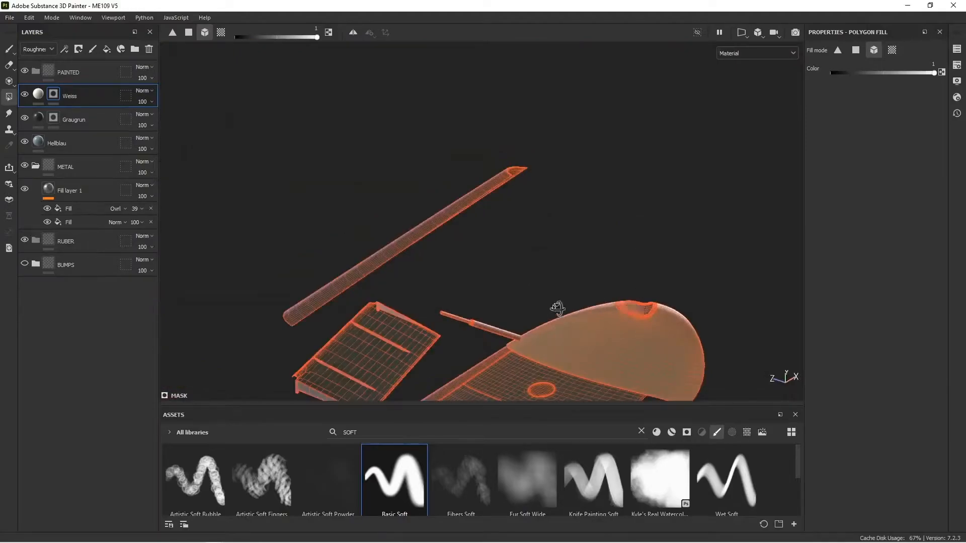
{"action": "left_click_drag", "start_coordinate": [553, 305], "coordinate": [520, 310], "text": "alt"}
Step: Fill the opposite wingtip white in the Weiss mask so that only the tip is covered on that wing
{"action": "right_click_drag", "start_coordinate": [521, 310], "coordinate": [357, 240], "text": "alt"}
{"action": "middle_click_drag", "start_coordinate": [356, 239], "coordinate": [410, 274], "text": "alt"}
{"action": "scroll", "coordinate": [330, 254], "scroll_direction": "up", "scroll_amount": 5}
{"action": "left_click", "coordinate": [330, 254]}
{"action": "left_click_drag", "start_coordinate": [302, 246], "coordinate": [339, 279], "text": "alt"}
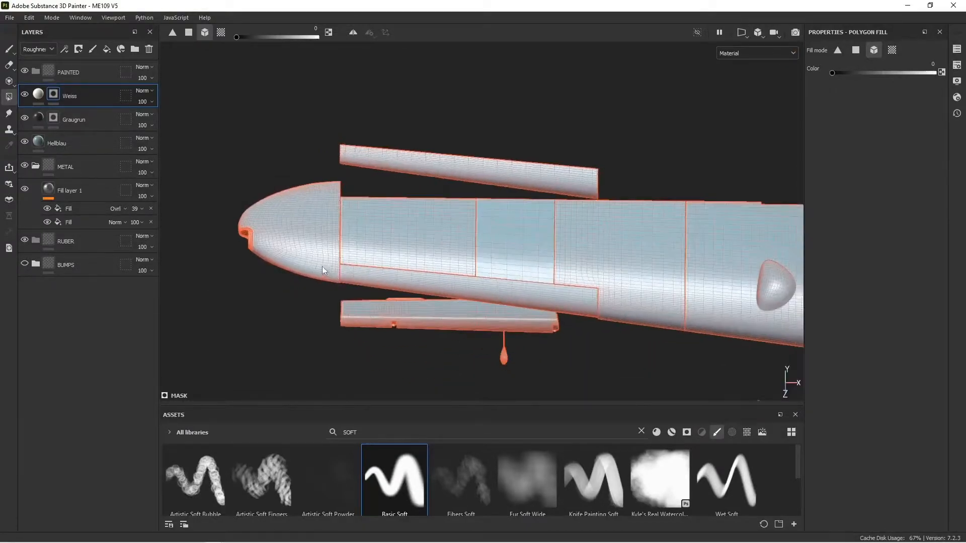
{"action": "left_click_drag", "start_coordinate": [247, 217], "coordinate": [280, 278]}
{"action": "left_click_drag", "start_coordinate": [373, 252], "coordinate": [313, 251], "text": "alt"}
{"action": "scroll", "coordinate": [418, 247], "scroll_direction": "up", "scroll_amount": 3}
{"action": "scroll", "coordinate": [421, 248], "scroll_direction": "down", "scroll_amount": 6}
Step: Return to the paint brush and examine the white nose and both wingtips from around the aircraft
{"action": "left_click_drag", "start_coordinate": [497, 258], "coordinate": [390, 257], "text": "alt"}
{"action": "middle_click_drag", "start_coordinate": [477, 254], "coordinate": [464, 211], "text": "alt"}
{"action": "left_click_drag", "start_coordinate": [496, 236], "coordinate": [379, 231], "text": "alt"}
{"action": "middle_click_drag", "start_coordinate": [456, 220], "coordinate": [542, 155], "text": "alt"}
{"action": "left_click_drag", "start_coordinate": [577, 262], "coordinate": [657, 256], "text": "alt"}
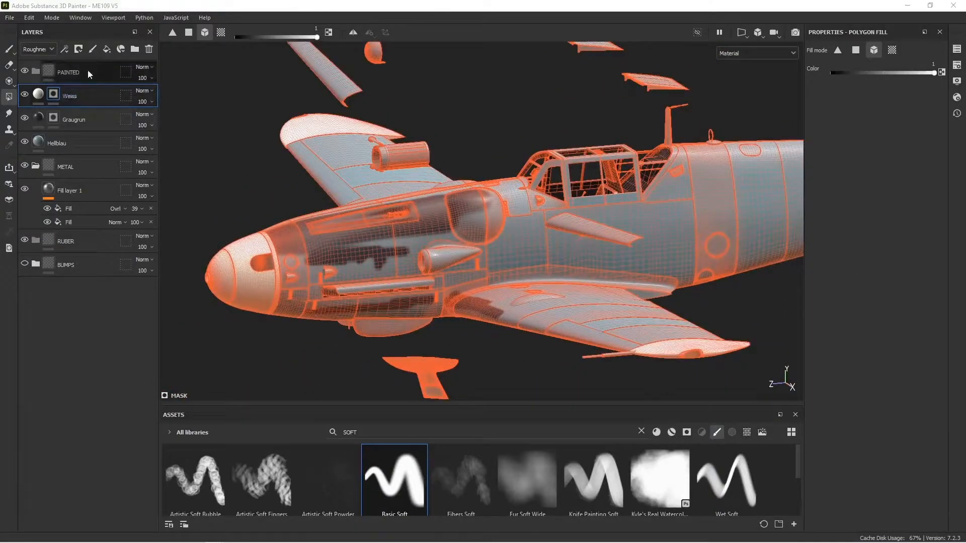
{"action": "left_click_drag", "start_coordinate": [320, 194], "coordinate": [362, 222], "text": "alt"}
{"action": "key", "text": "1"}
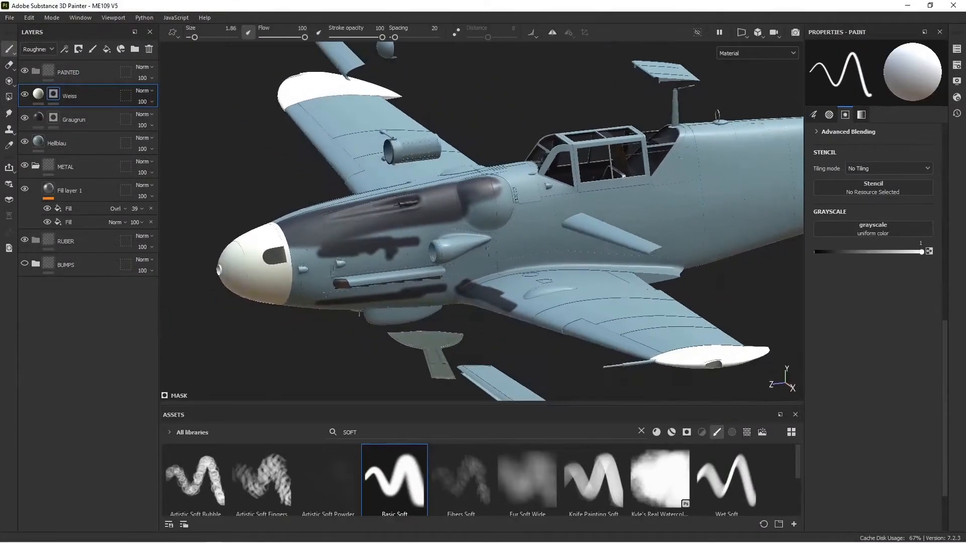
{"action": "left_click_drag", "start_coordinate": [621, 202], "coordinate": [421, 247], "text": "alt"}
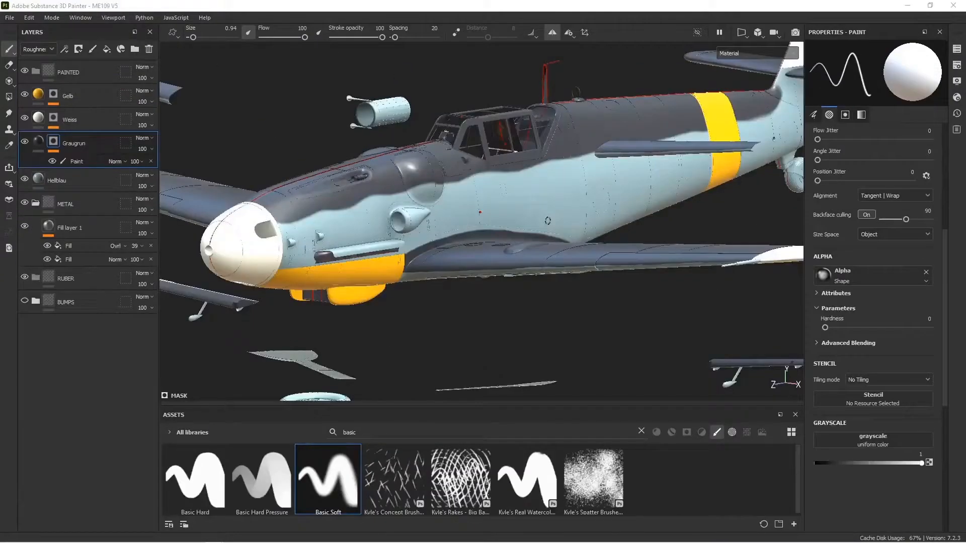
Step: Examine the Graugrun camouflage edges, yellow Gelb markings and white areas along the fuselage and wings from several angles
{"action": "left_click_drag", "start_coordinate": [508, 251], "coordinate": [491, 286], "text": "alt"}
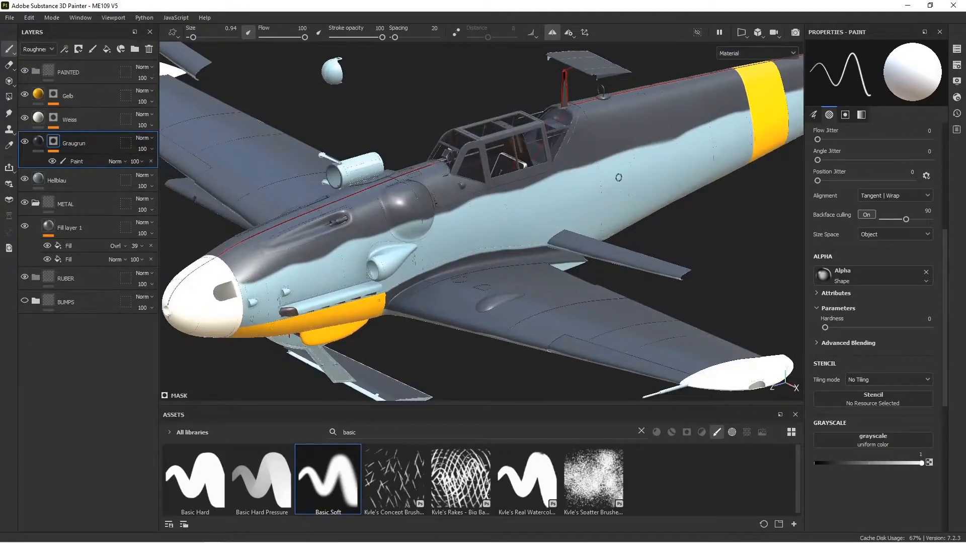
{"action": "scroll", "coordinate": [619, 177], "scroll_direction": "up", "scroll_amount": 2}
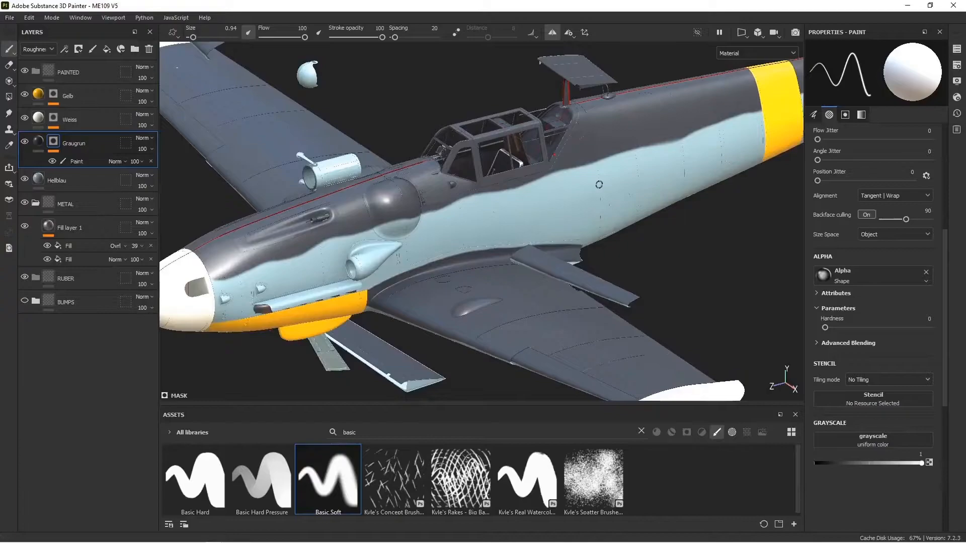
{"action": "left_click_drag", "start_coordinate": [402, 241], "coordinate": [439, 229], "text": "alt"}
{"action": "left_click_drag", "start_coordinate": [565, 207], "coordinate": [436, 212], "text": "alt"}
{"action": "middle_click_drag", "start_coordinate": [389, 230], "coordinate": [606, 222], "text": "alt"}
{"action": "left_click_drag", "start_coordinate": [347, 243], "coordinate": [481, 250], "text": "alt"}
{"action": "middle_click_drag", "start_coordinate": [378, 247], "coordinate": [499, 236], "text": "alt"}
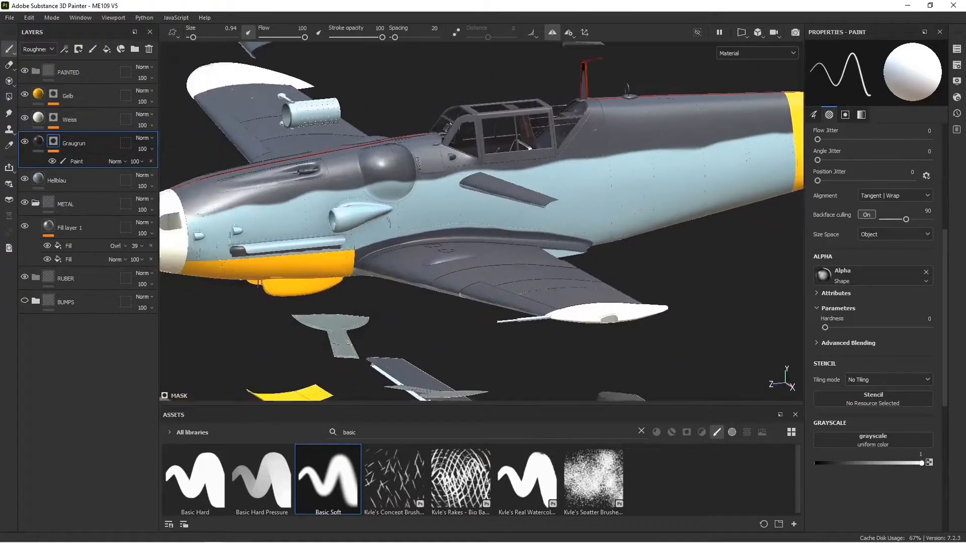
{"action": "left_click_drag", "start_coordinate": [410, 236], "coordinate": [448, 247], "text": "alt"}
{"action": "middle_click_drag", "start_coordinate": [340, 211], "coordinate": [370, 223], "text": "alt"}
{"action": "left_click_drag", "start_coordinate": [370, 222], "coordinate": [395, 227], "text": "alt"}
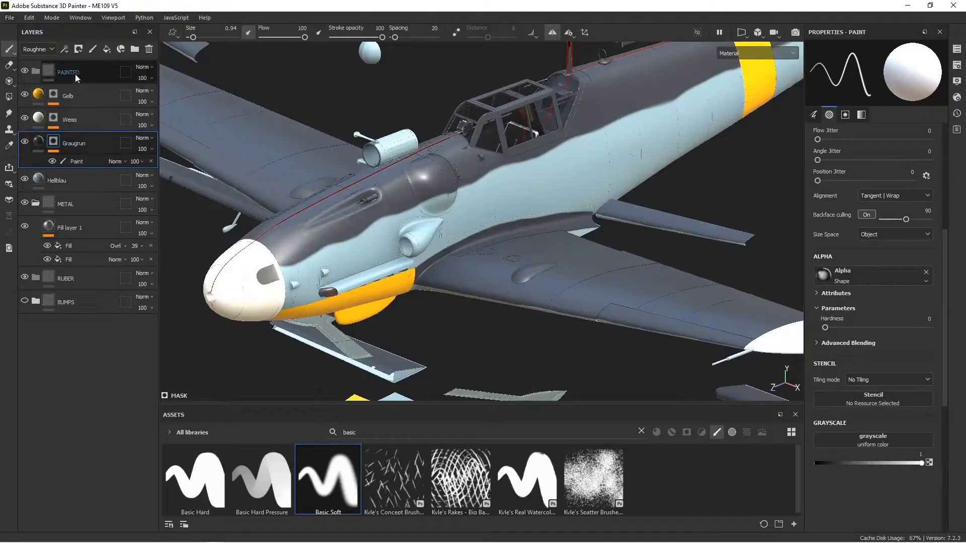
Step: Add a fill layer directly above Graugrun and name it Grauviolett
{"action": "left_click", "coordinate": [106, 49]}
{"action": "double_click", "coordinate": [62, 143]}
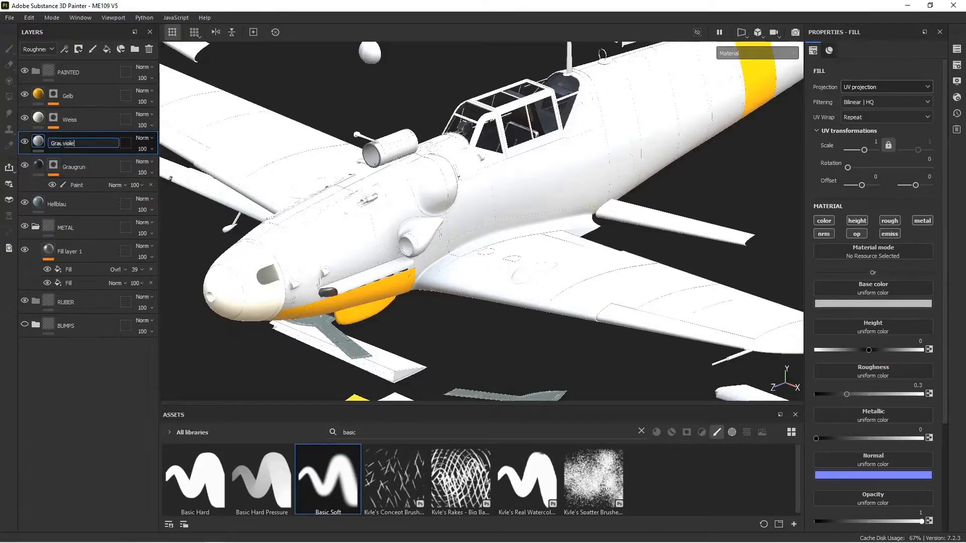
{"action": "key", "text": "Return"}
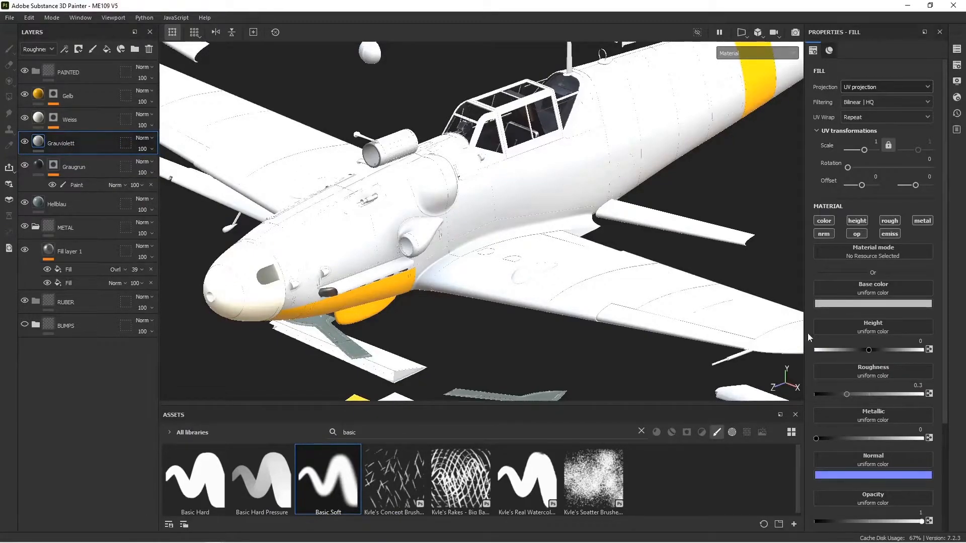
Step: Set the Grauviolett layer's base color to a medium-dark gray
{"action": "left_click", "coordinate": [849, 304]}
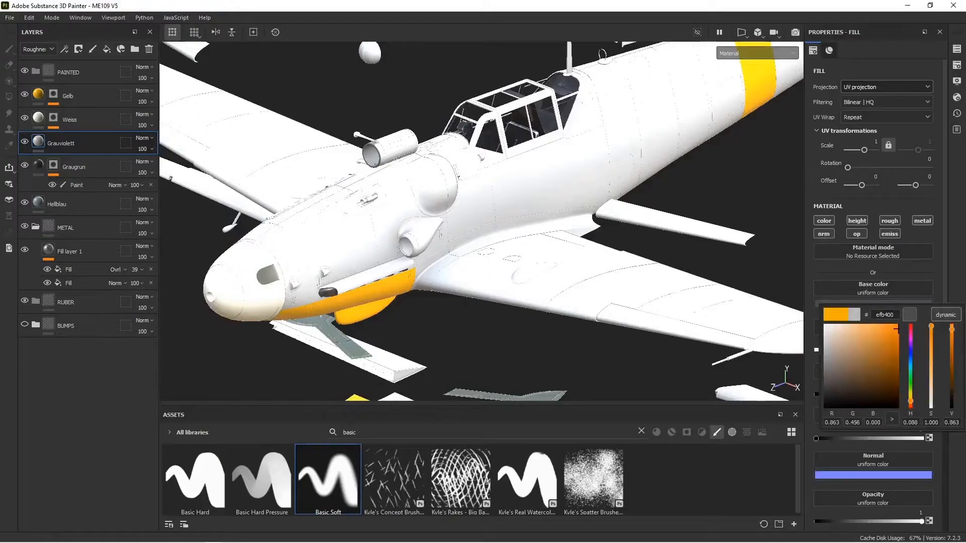
{"action": "left_click", "coordinate": [829, 376]}
{"action": "left_click_drag", "start_coordinate": [419, 223], "coordinate": [380, 233], "text": "alt"}
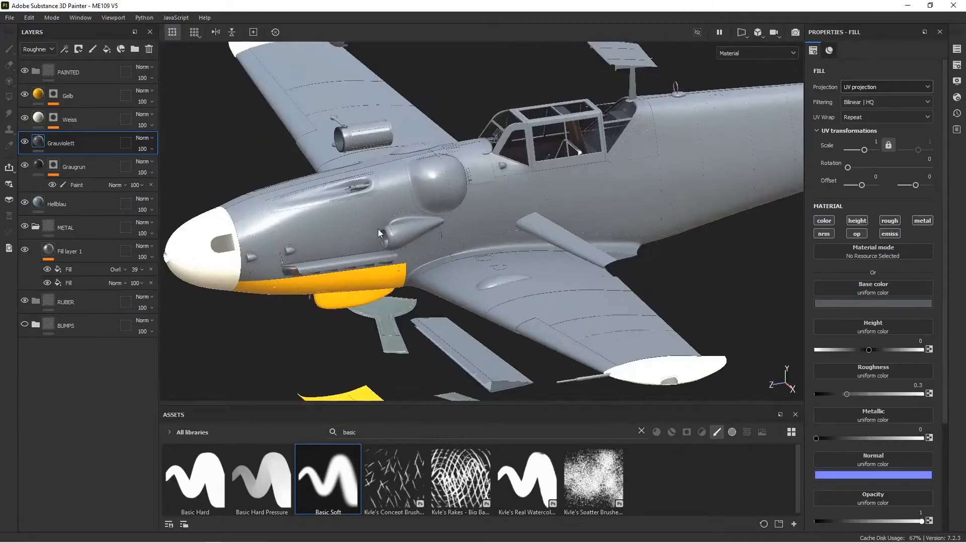
Step: Add a black mask to the Grauviolett layer and paste a copy of the Graugrun mask into it
{"action": "left_click_drag", "start_coordinate": [354, 277], "coordinate": [382, 285], "text": "alt"}
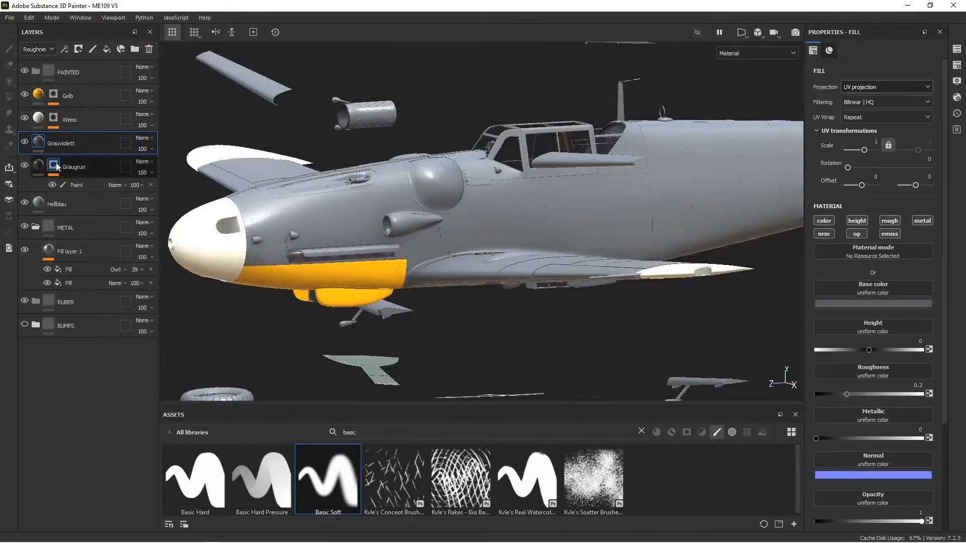
{"action": "left_click", "coordinate": [78, 49]}
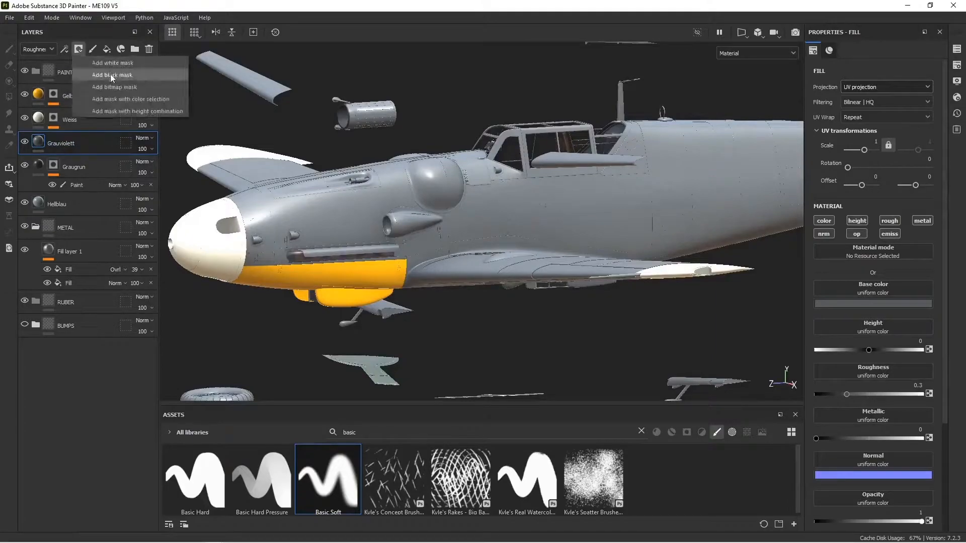
{"action": "left_click", "coordinate": [55, 166]}
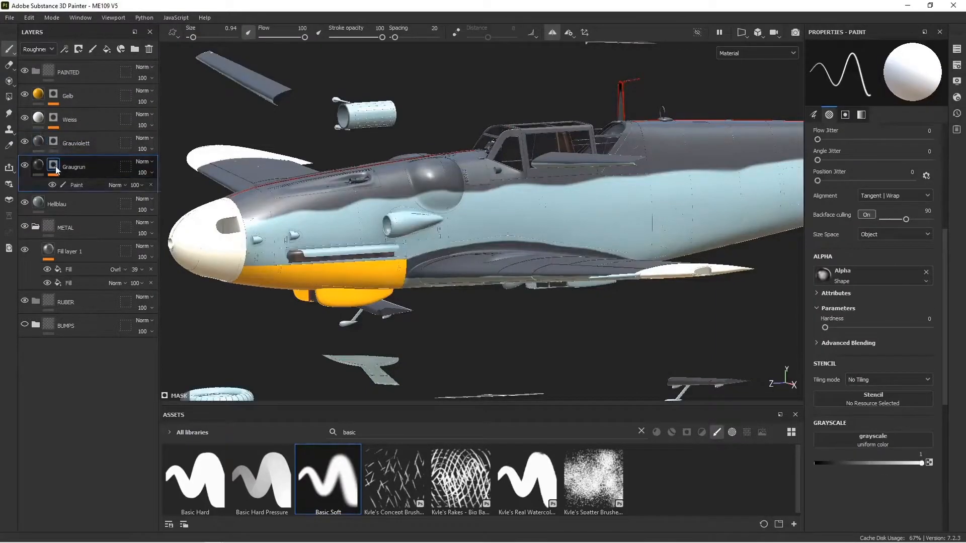
{"action": "right_click", "coordinate": [56, 167]}
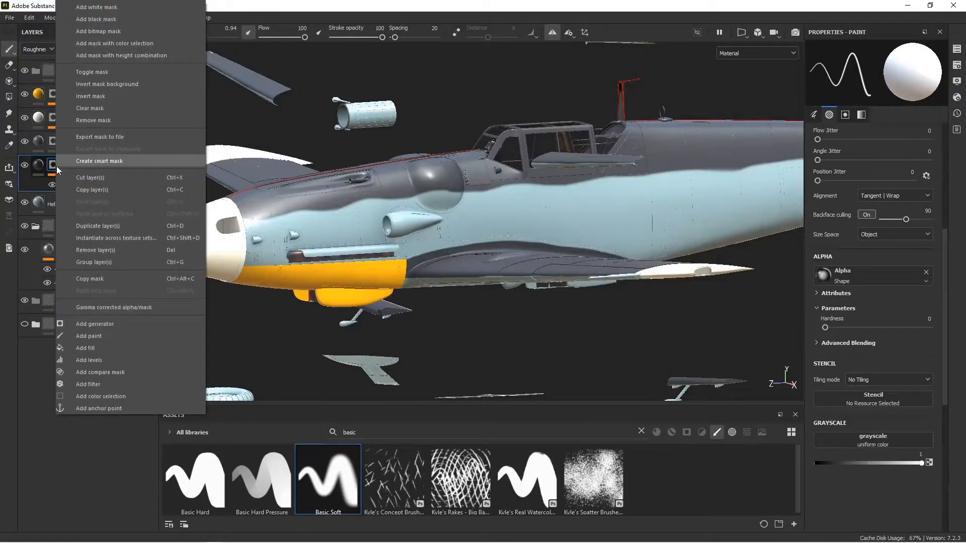
{"action": "left_click", "coordinate": [100, 278]}
{"action": "left_click", "coordinate": [53, 141]}
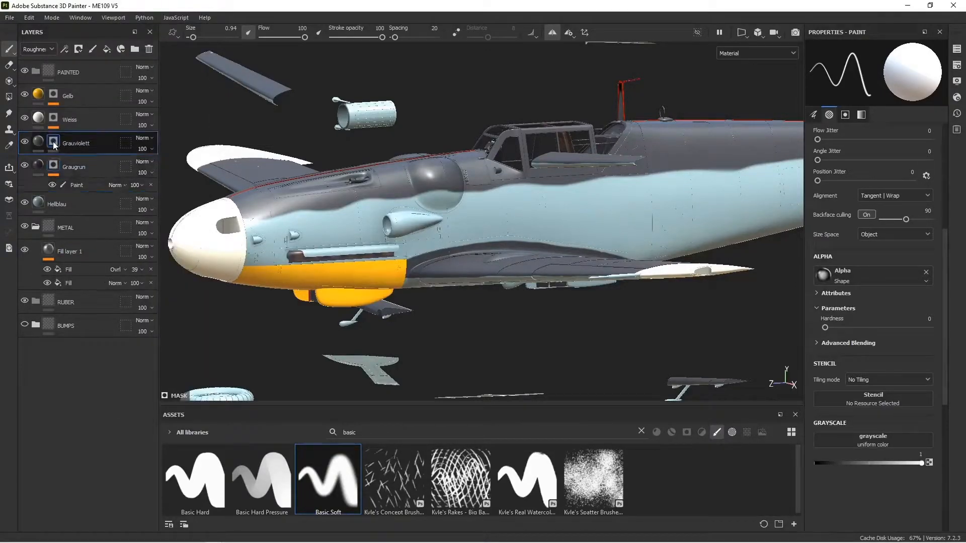
{"action": "right_click", "coordinate": [53, 141]}
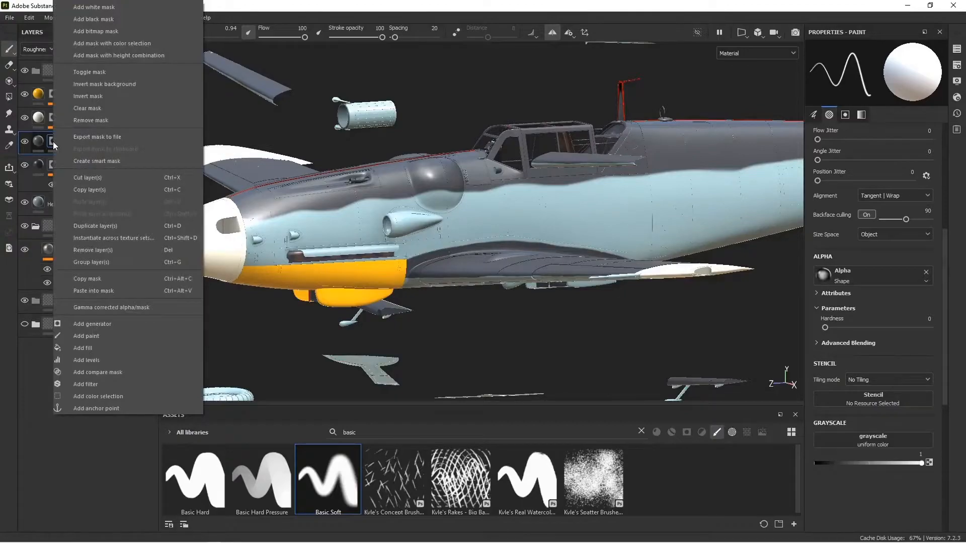
{"action": "left_click", "coordinate": [119, 292]}
{"action": "mouse_move", "coordinate": [456, 255]}
{"action": "left_mouse_down", "text": "alt"}
{"action": "mouse_move", "coordinate": [530, 338]}
{"action": "mouse_move", "coordinate": [507, 315]}
{"action": "mouse_move", "coordinate": [523, 216]}
{"action": "mouse_move", "coordinate": [521, 317]}
{"action": "left_mouse_up", "text": "alt"}
{"action": "left_click", "coordinate": [24, 141]}
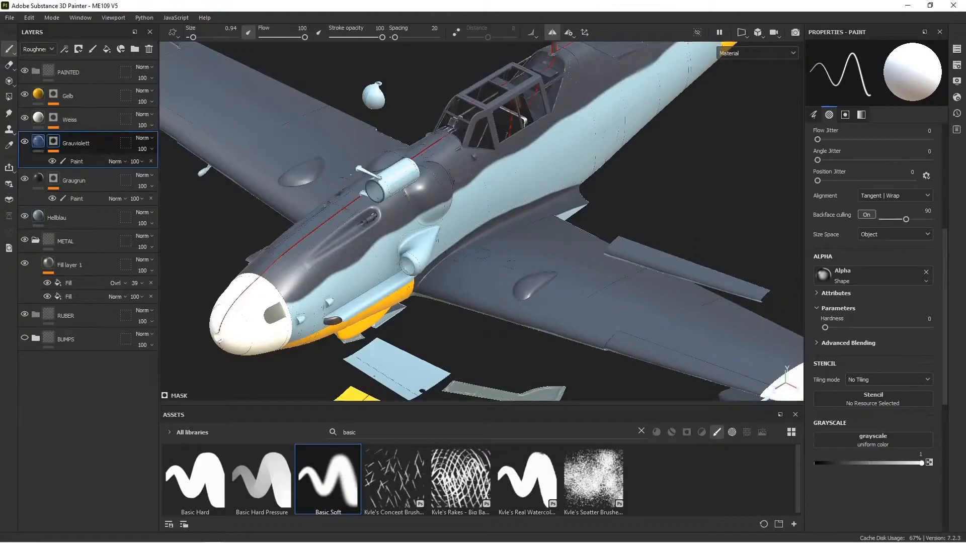
{"action": "left_click_drag", "start_coordinate": [440, 239], "coordinate": [453, 266], "text": "alt"}
Step: Add a separate paint effect on top of the existing one in the Grauviolett mask
{"action": "left_click", "coordinate": [77, 162]}
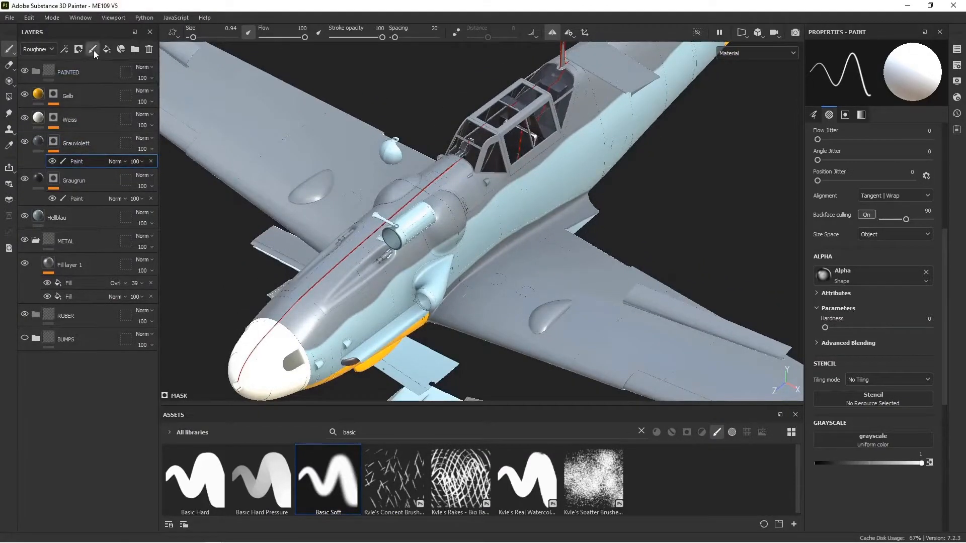
{"action": "left_click", "coordinate": [94, 51]}
{"action": "left_click", "coordinate": [149, 50]}
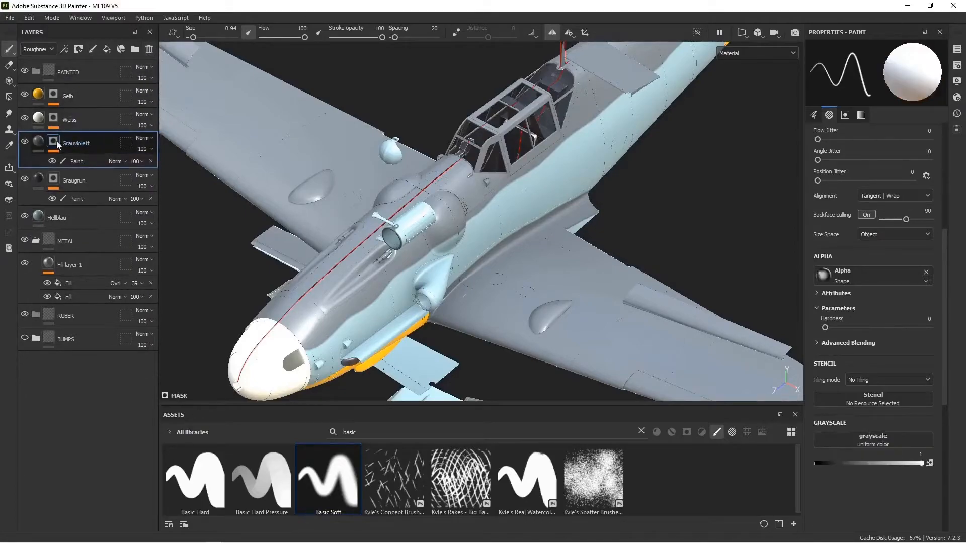
{"action": "right_click", "coordinate": [57, 143]}
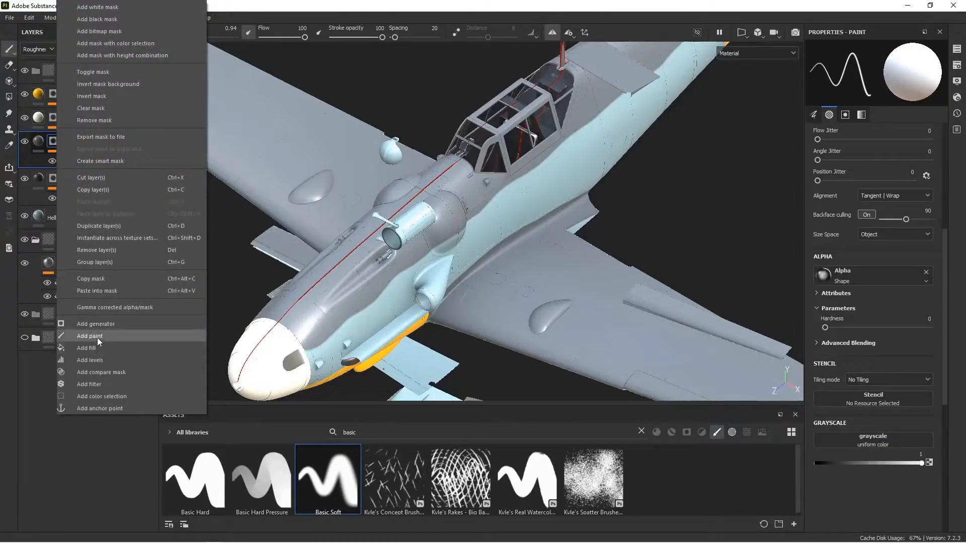
{"action": "left_click", "coordinate": [98, 339]}
Step: Paint a black band across the wing around its bulge in the Grauviolett mask, using the Basic Soft brush at size 5.58
{"action": "mouse_move", "coordinate": [356, 236]}
{"action": "left_mouse_down", "text": "alt"}
{"action": "mouse_move", "coordinate": [380, 241]}
{"action": "mouse_move", "coordinate": [416, 282]}
{"action": "left_mouse_up", "text": "alt"}
{"action": "left_click_drag", "start_coordinate": [498, 269], "coordinate": [447, 167], "text": "ctrl+alt"}
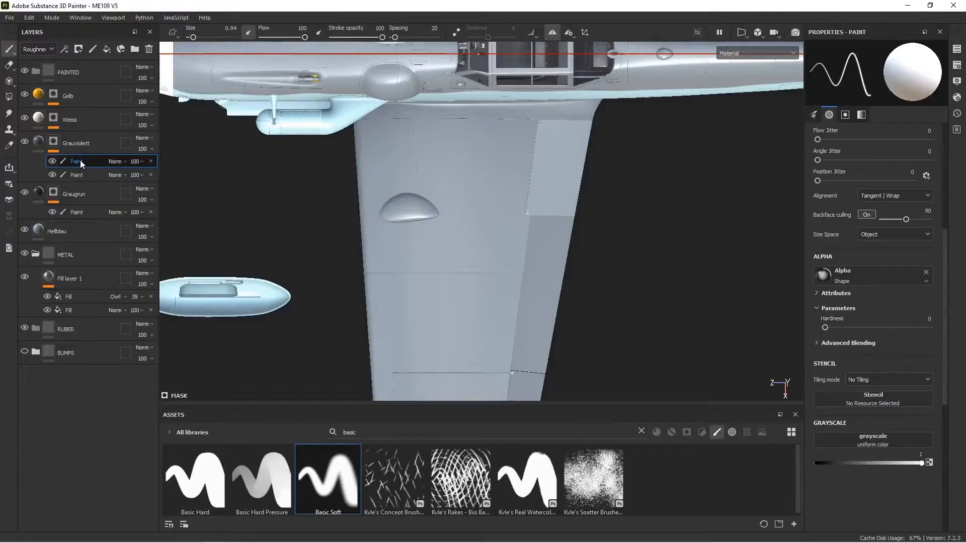
{"action": "left_click", "coordinate": [347, 489]}
{"action": "right_click_drag", "start_coordinate": [365, 190], "coordinate": [338, 190], "text": "ctrl"}
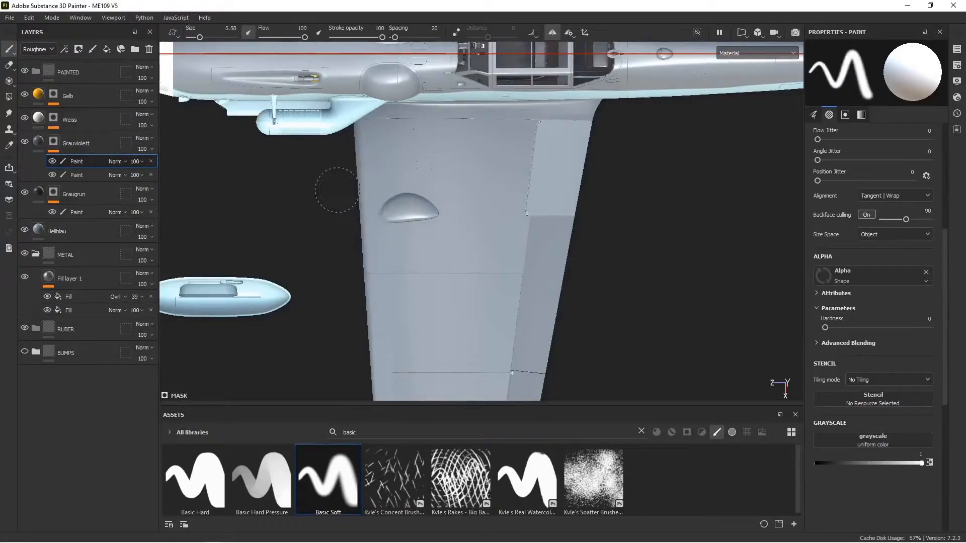
{"action": "key", "text": "x"}
{"action": "mouse_move", "coordinate": [342, 203]}
{"action": "left_mouse_down"}
{"action": "mouse_move", "coordinate": [415, 173]}
{"action": "mouse_move", "coordinate": [615, 160]}
{"action": "mouse_move", "coordinate": [476, 184]}
{"action": "mouse_move", "coordinate": [341, 229]}
{"action": "mouse_move", "coordinate": [555, 206]}
{"action": "mouse_move", "coordinate": [470, 201]}
{"action": "left_mouse_up"}
{"action": "left_click_drag", "start_coordinate": [344, 215], "coordinate": [594, 226]}
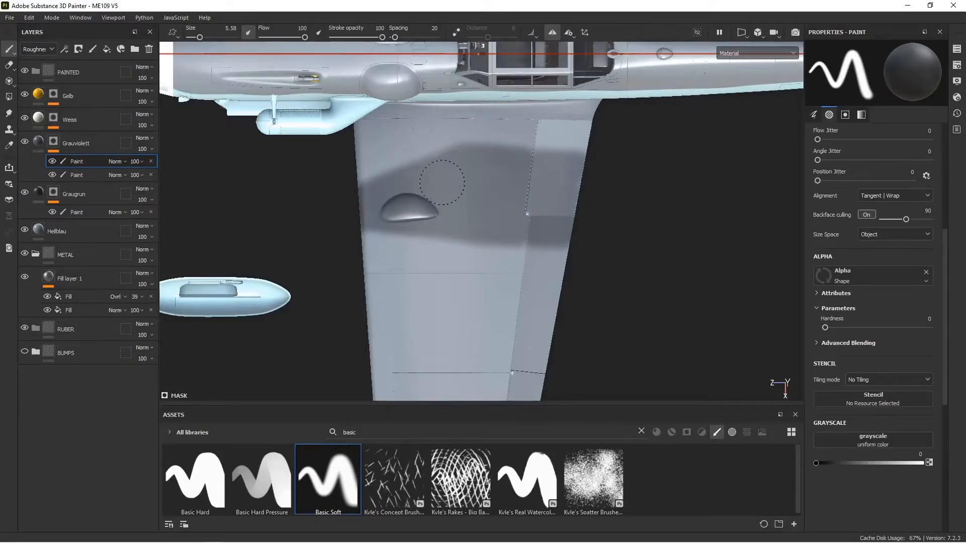
Step: Examine the soft camouflage edge along the wing's leading edge and around the bulge, up close and from a distance
{"action": "left_click_drag", "start_coordinate": [302, 226], "coordinate": [444, 244], "text": "alt"}
{"action": "scroll", "coordinate": [483, 214], "scroll_direction": "down", "scroll_amount": 2}
{"action": "scroll", "coordinate": [483, 213], "scroll_direction": "up", "scroll_amount": 4}
{"action": "scroll", "coordinate": [444, 244], "scroll_direction": "down", "scroll_amount": 3}
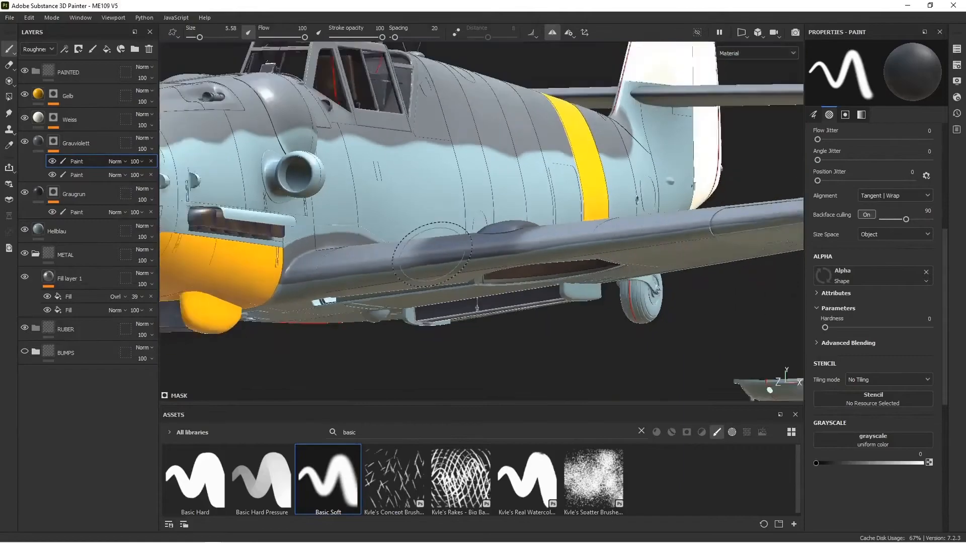
{"action": "scroll", "coordinate": [444, 247], "scroll_direction": "up", "scroll_amount": 5}
{"action": "left_click_drag", "start_coordinate": [394, 292], "coordinate": [414, 282], "text": "alt"}
{"action": "middle_click_drag", "start_coordinate": [542, 242], "coordinate": [450, 247], "text": "alt"}
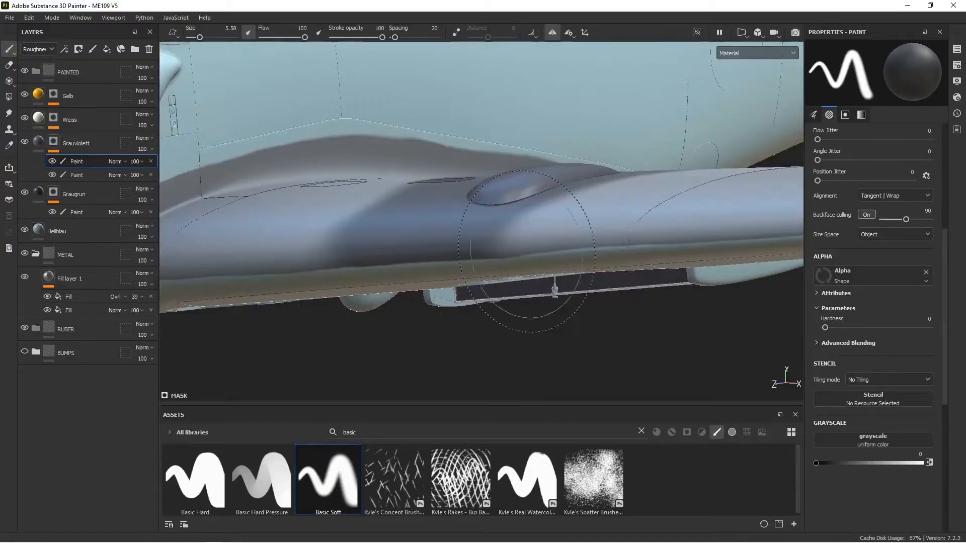
{"action": "left_click_drag", "start_coordinate": [369, 174], "coordinate": [388, 211], "text": "alt"}
{"action": "scroll", "coordinate": [438, 202], "scroll_direction": "down", "scroll_amount": 6}
{"action": "middle_click_drag", "start_coordinate": [440, 206], "coordinate": [596, 277], "text": "alt"}
{"action": "left_click_drag", "start_coordinate": [548, 208], "coordinate": [483, 242], "text": "alt"}
{"action": "middle_click_drag", "start_coordinate": [483, 242], "coordinate": [456, 230], "text": "alt"}
{"action": "scroll", "coordinate": [455, 230], "scroll_direction": "down", "scroll_amount": 4}
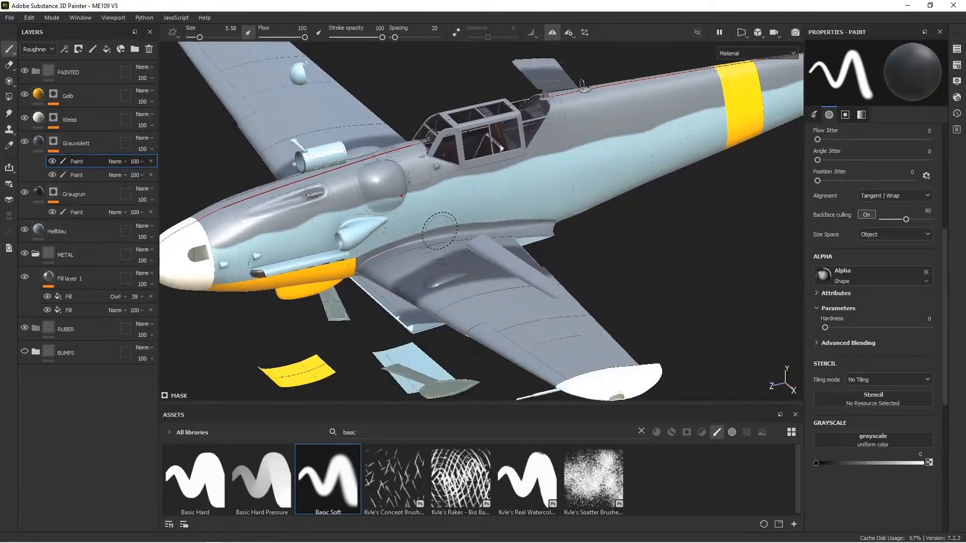
Step: Delete the upper paint effect from the Grauviolett mask
{"action": "left_click_drag", "start_coordinate": [441, 249], "coordinate": [578, 266], "text": "alt"}
{"action": "left_click_drag", "start_coordinate": [342, 211], "coordinate": [468, 309], "text": "alt"}
{"action": "left_click_drag", "start_coordinate": [570, 203], "coordinate": [510, 205], "text": "alt"}
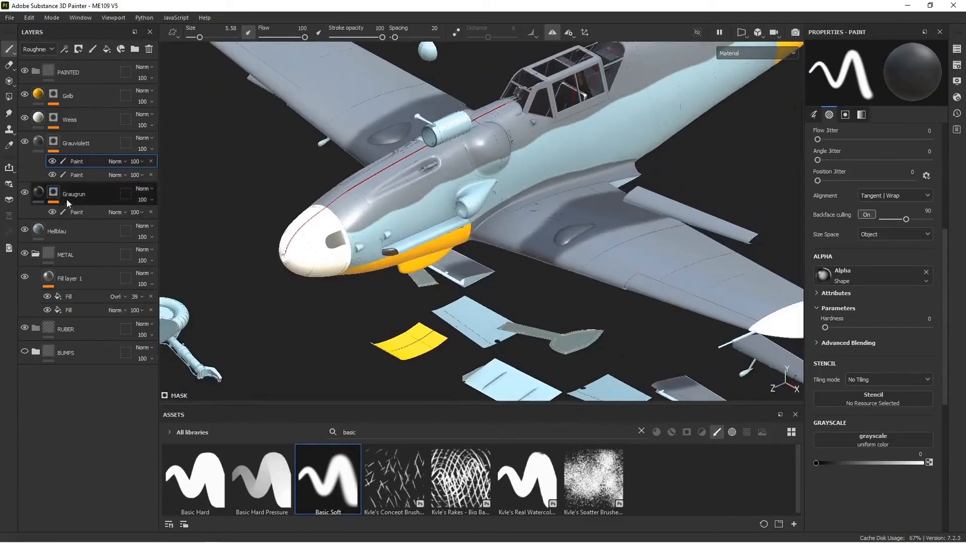
{"action": "left_click_drag", "start_coordinate": [322, 215], "coordinate": [321, 191], "text": "alt"}
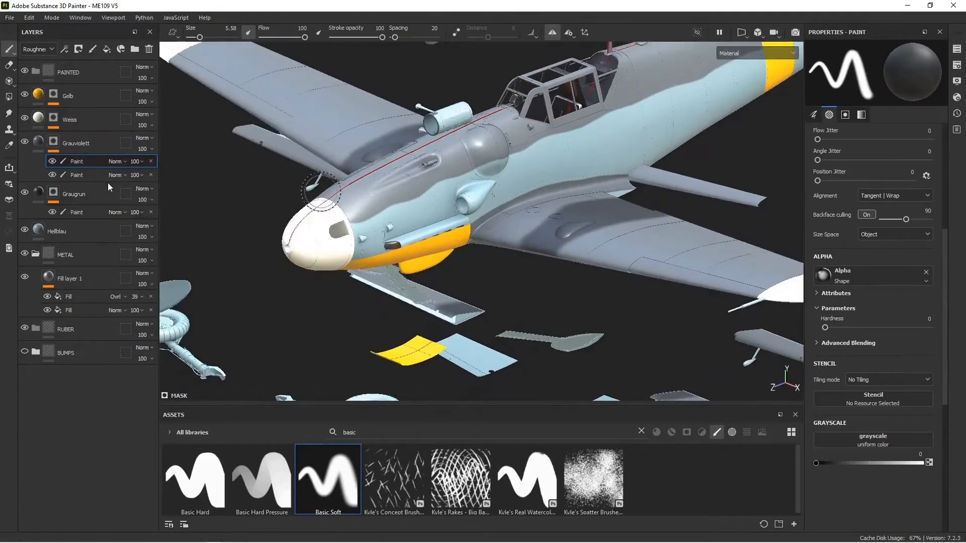
{"action": "left_click", "coordinate": [150, 162]}
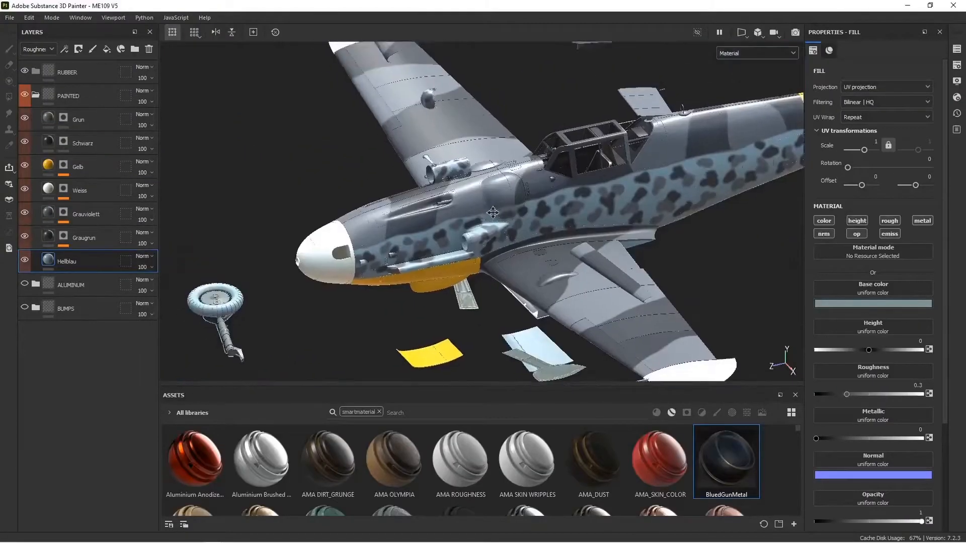
Step: Restrict the Hellblau, Graugrun and Grauviolett fill layers to the color channel only
{"action": "middle_click_drag", "start_coordinate": [493, 212], "coordinate": [550, 256], "text": "alt"}
{"action": "left_click_drag", "start_coordinate": [550, 256], "coordinate": [548, 193], "text": "alt"}
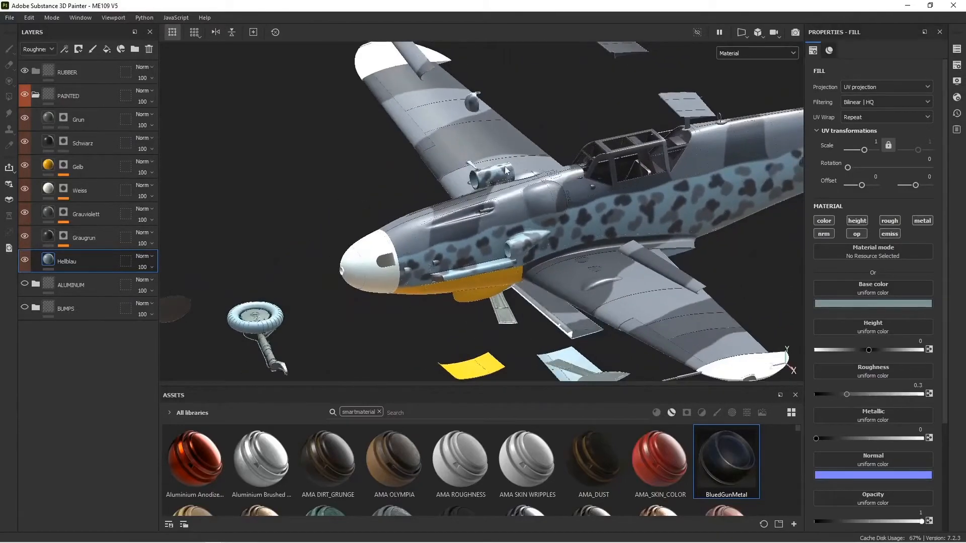
{"action": "left_click_drag", "start_coordinate": [506, 170], "coordinate": [304, 161], "text": "alt"}
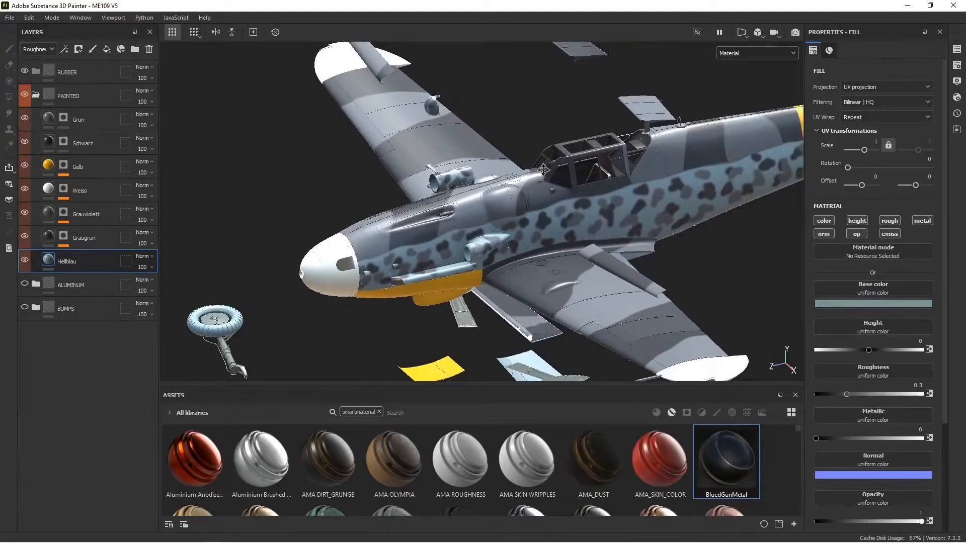
{"action": "left_click_drag", "start_coordinate": [548, 168], "coordinate": [554, 270], "text": "alt"}
{"action": "left_click_drag", "start_coordinate": [504, 243], "coordinate": [529, 252], "text": "alt"}
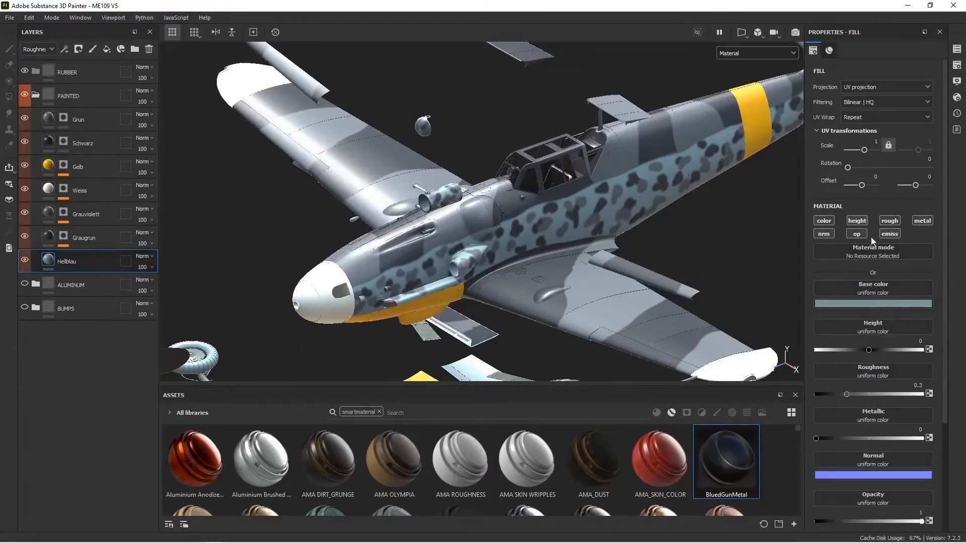
{"action": "left_click", "coordinate": [824, 222]}
{"action": "left_click", "coordinate": [83, 237]}
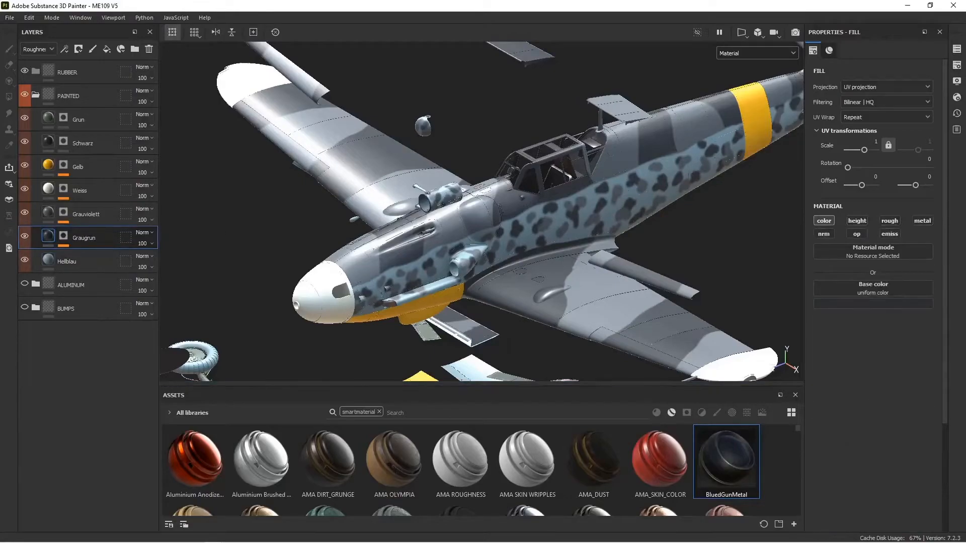
{"action": "left_click", "coordinate": [51, 212]}
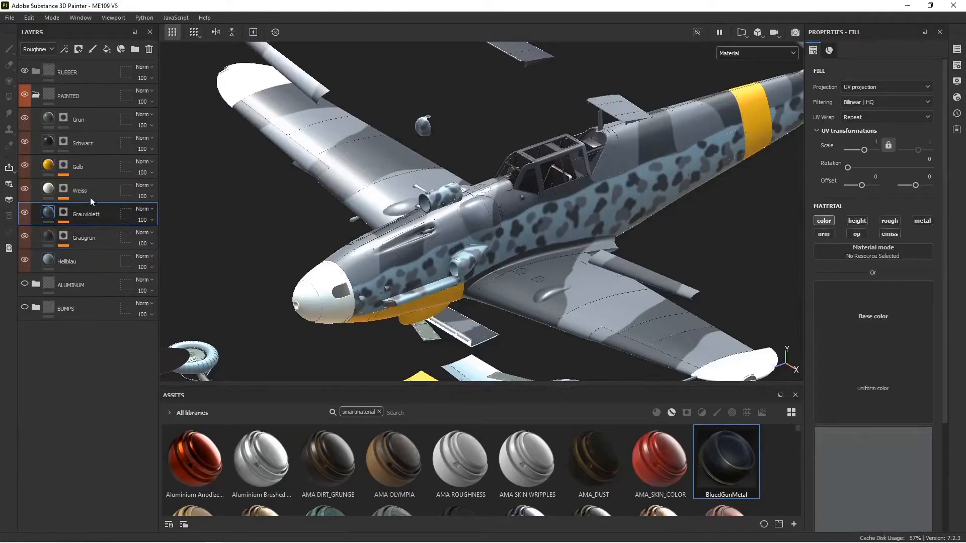
Step: Restrict the Weiss, Gelb, Schwarz and Grun fill layers to the color channel only
{"action": "left_click", "coordinate": [49, 190]}
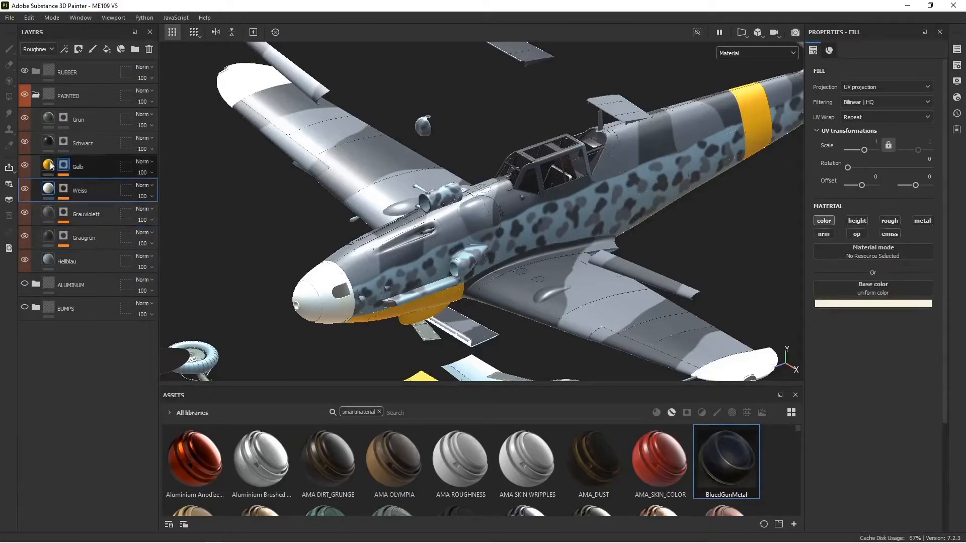
{"action": "left_click", "coordinate": [48, 167]}
{"action": "left_click", "coordinate": [825, 221]}
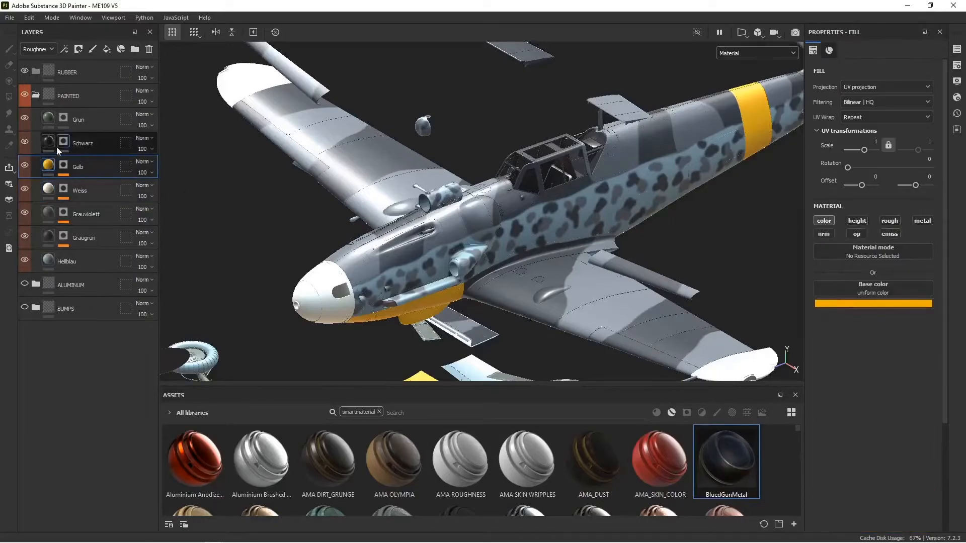
{"action": "left_click", "coordinate": [824, 223], "text": "alt"}
{"action": "left_click", "coordinate": [48, 117]}
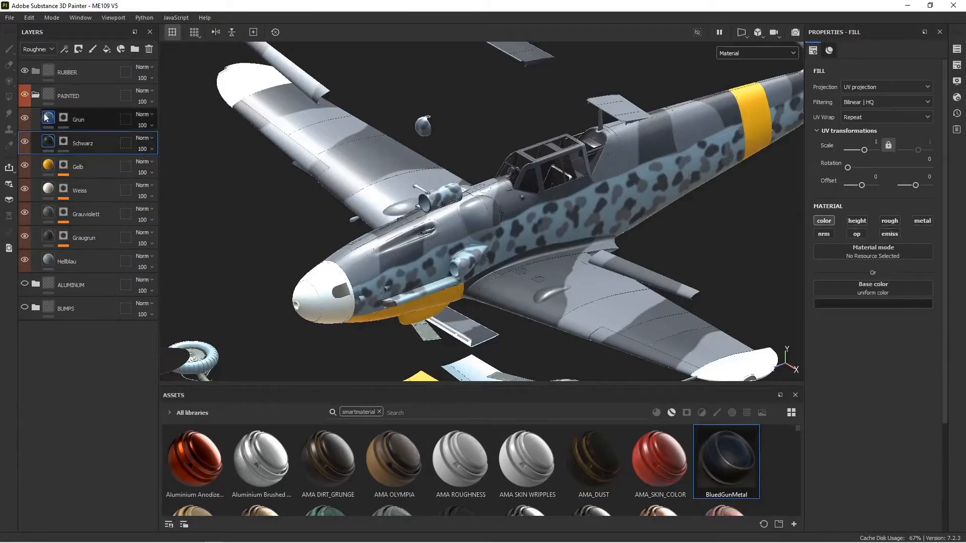
{"action": "left_click", "coordinate": [824, 222], "text": "alt"}
Step: Add a fill layer above Grun in the PAINTED folder with only the roughness channel active
{"action": "left_click_drag", "start_coordinate": [465, 221], "coordinate": [453, 237], "text": "alt"}
{"action": "scroll", "coordinate": [453, 238], "scroll_direction": "up", "scroll_amount": 5}
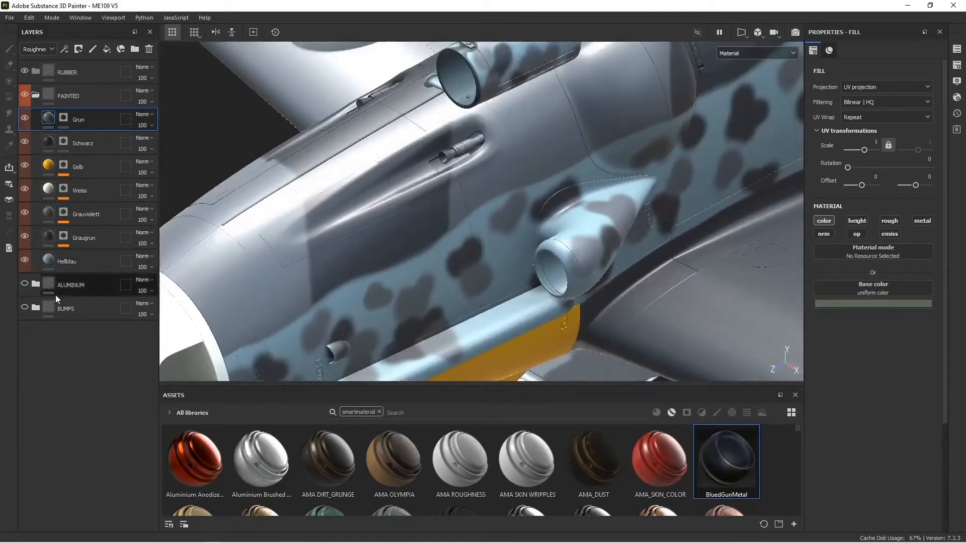
{"action": "scroll", "coordinate": [443, 219], "scroll_direction": "down", "scroll_amount": 5}
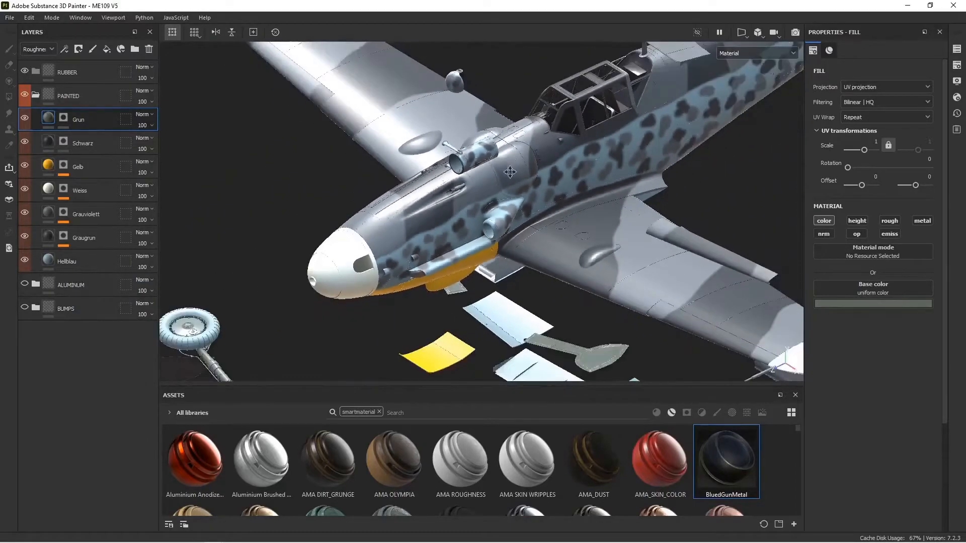
{"action": "left_click", "coordinate": [107, 50]}
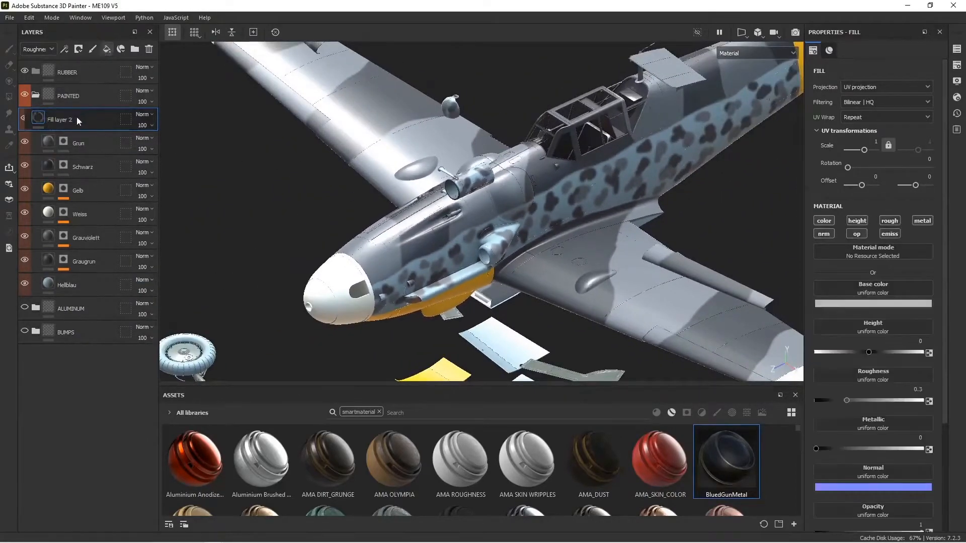
{"action": "key", "text": "alt"}
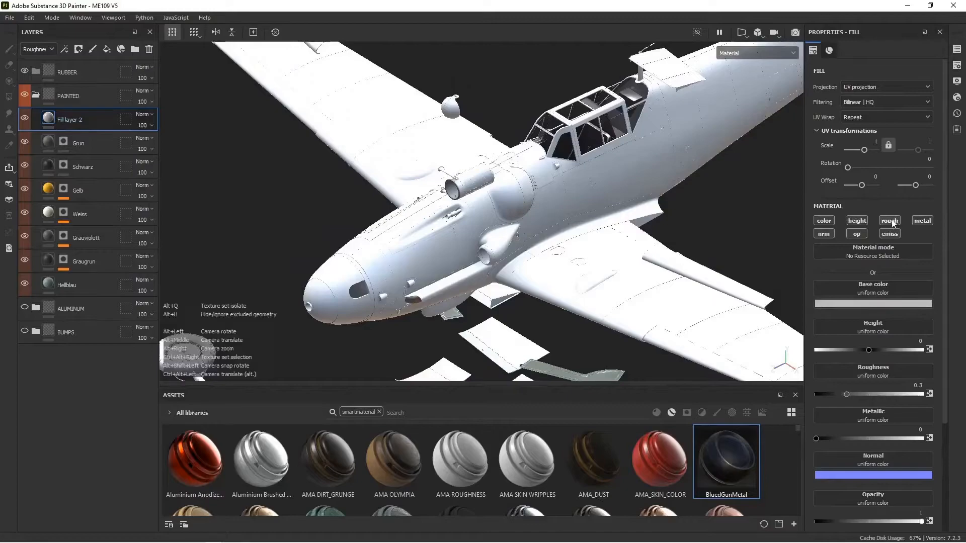
{"action": "left_click", "coordinate": [891, 222], "text": "alt"}
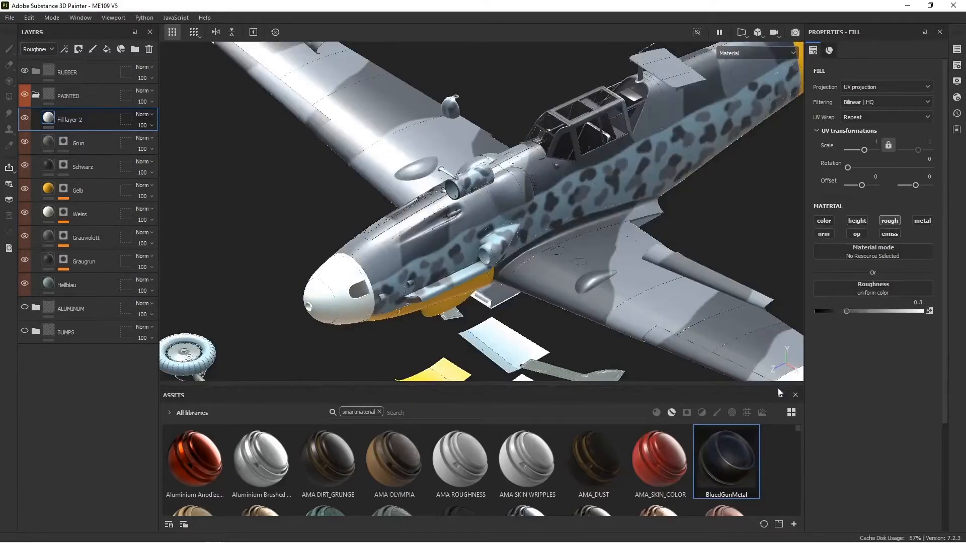
Step: Search the texture assets for noise and assign BnW Spots 2 to the roughness channel of Fill layer 2
{"action": "left_click", "coordinate": [379, 412]}
{"action": "left_click", "coordinate": [747, 413]}
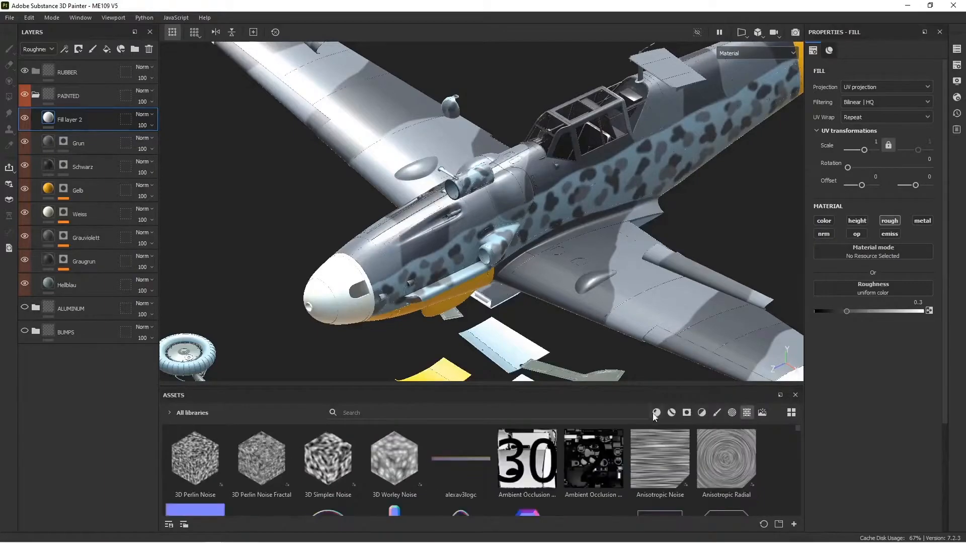
{"action": "type", "text": "noise"}
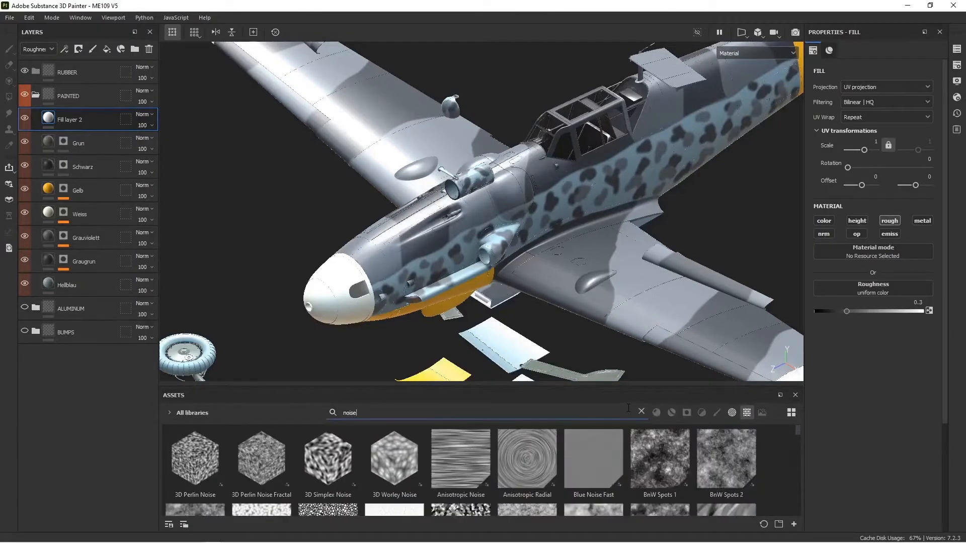
{"action": "scroll", "coordinate": [704, 465], "scroll_direction": "down", "scroll_amount": 2}
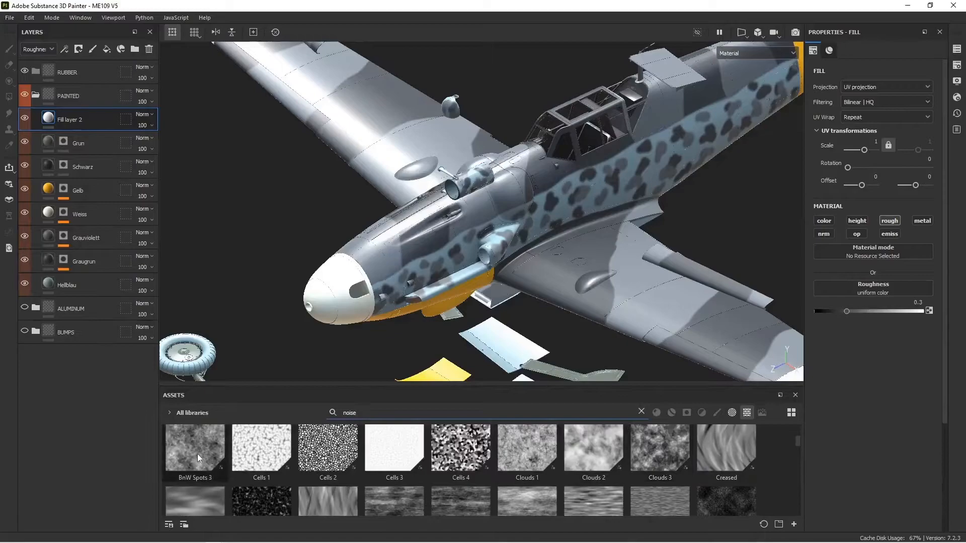
{"action": "scroll", "coordinate": [198, 458], "scroll_direction": "up", "scroll_amount": 2}
{"action": "left_click_drag", "start_coordinate": [722, 478], "coordinate": [856, 262]}
{"action": "left_click_drag", "start_coordinate": [875, 293], "coordinate": [875, 288]}
Step: Display only the Roughness channel in the viewport and examine the noise pattern on the aircraft's nose
{"action": "left_click_drag", "start_coordinate": [542, 228], "coordinate": [518, 229], "text": "alt"}
{"action": "left_click", "coordinate": [748, 53]}
{"action": "left_click", "coordinate": [737, 116]}
{"action": "left_click_drag", "start_coordinate": [483, 197], "coordinate": [418, 189], "text": "alt"}
{"action": "left_click_drag", "start_coordinate": [563, 211], "coordinate": [526, 182], "text": "alt"}
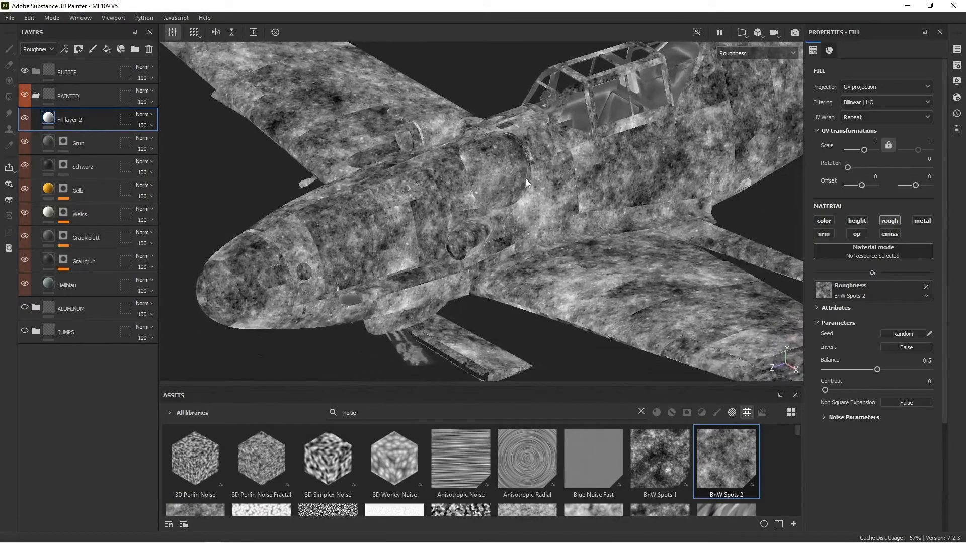
Step: Try tri-planar projection on the roughness fill, and return it to UV projection
{"action": "left_click", "coordinate": [871, 89]}
{"action": "left_click", "coordinate": [865, 119]}
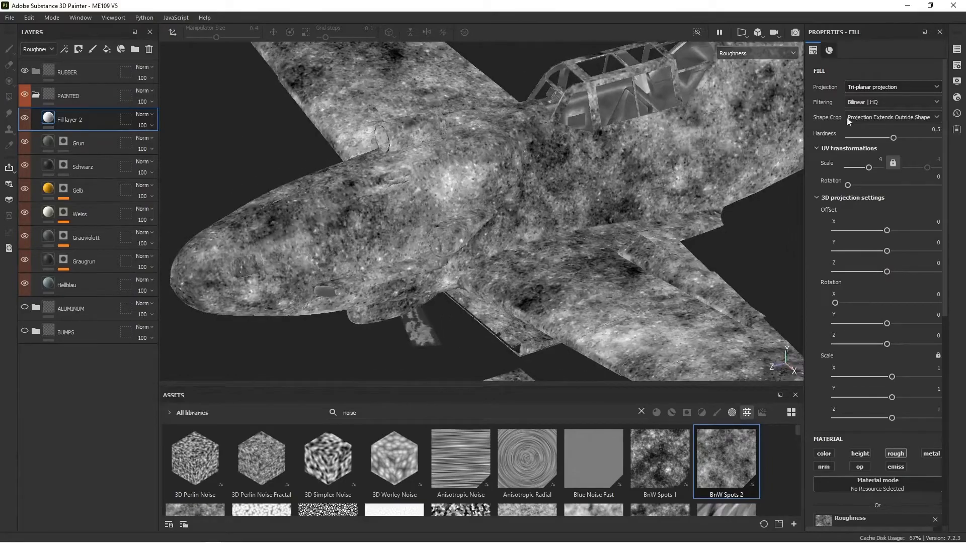
{"action": "left_click", "coordinate": [864, 90]}
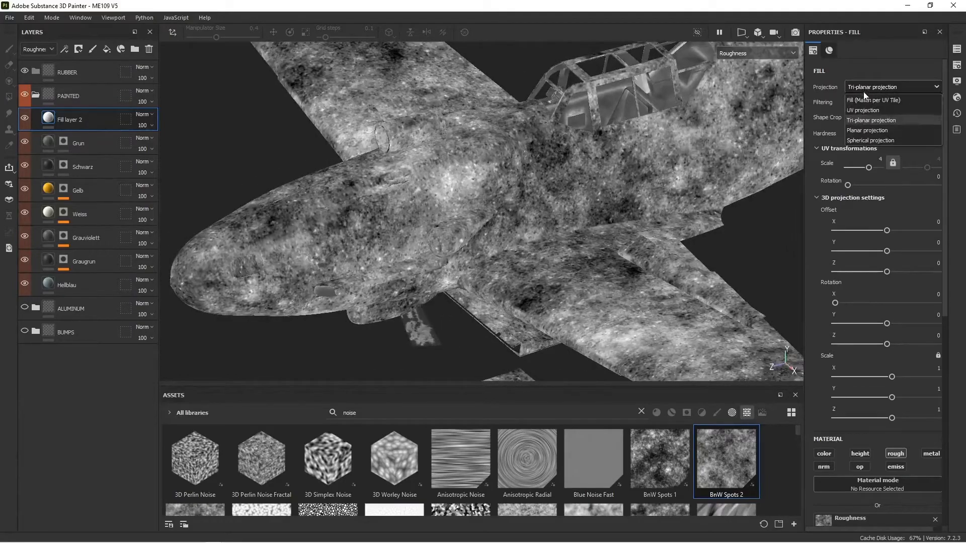
{"action": "left_click", "coordinate": [863, 110]}
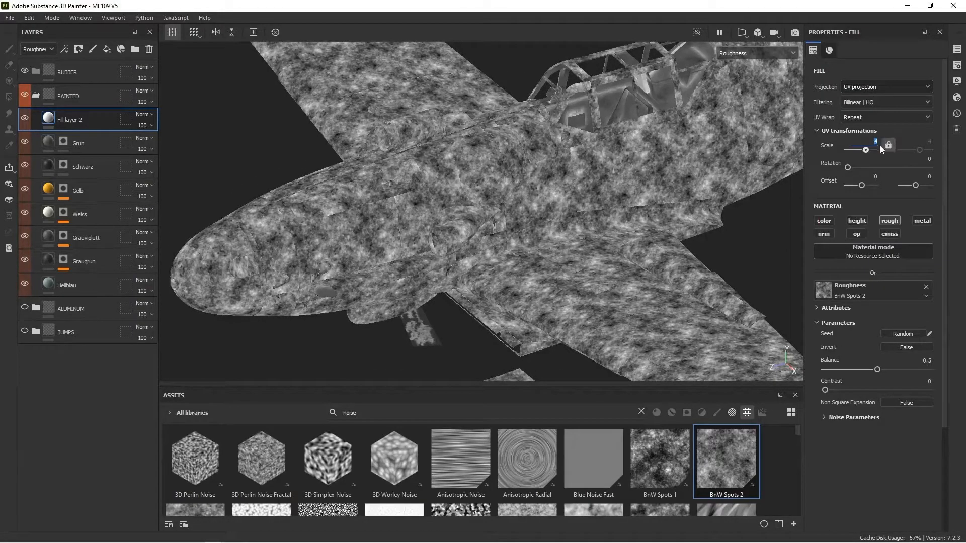
Step: Set the UV scale of the roughness fill to 2 and check the result in the Material view
{"action": "key", "text": "Return"}
{"action": "left_click_drag", "start_coordinate": [524, 150], "coordinate": [563, 157], "text": "alt"}
{"action": "left_click_drag", "start_coordinate": [572, 196], "coordinate": [618, 167], "text": "alt"}
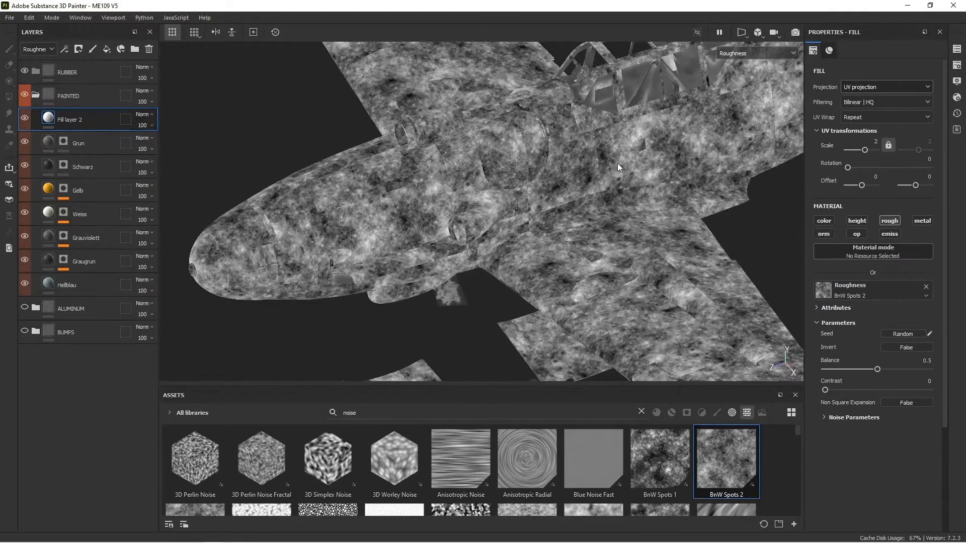
{"action": "left_click_drag", "start_coordinate": [502, 176], "coordinate": [615, 176], "text": "alt"}
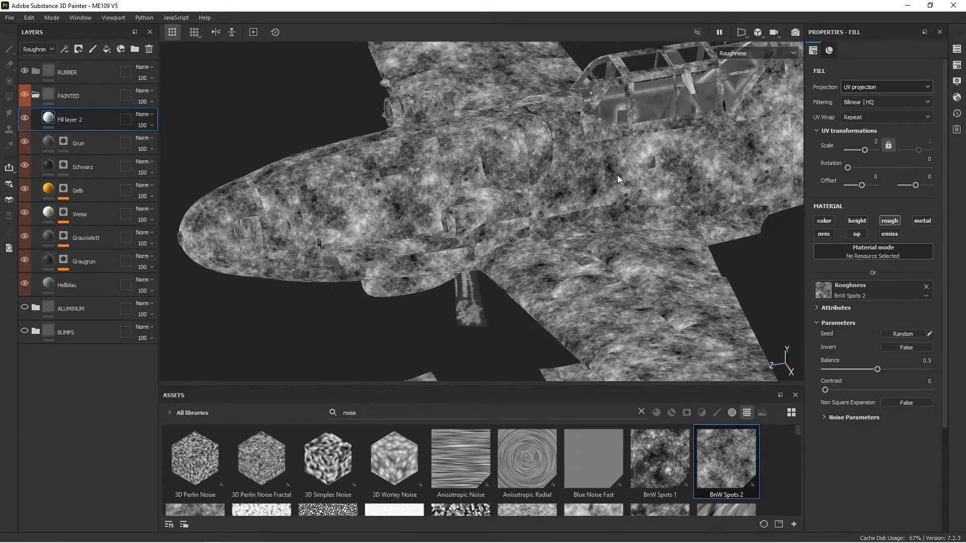
{"action": "scroll", "coordinate": [613, 167], "scroll_direction": "up", "scroll_amount": 3}
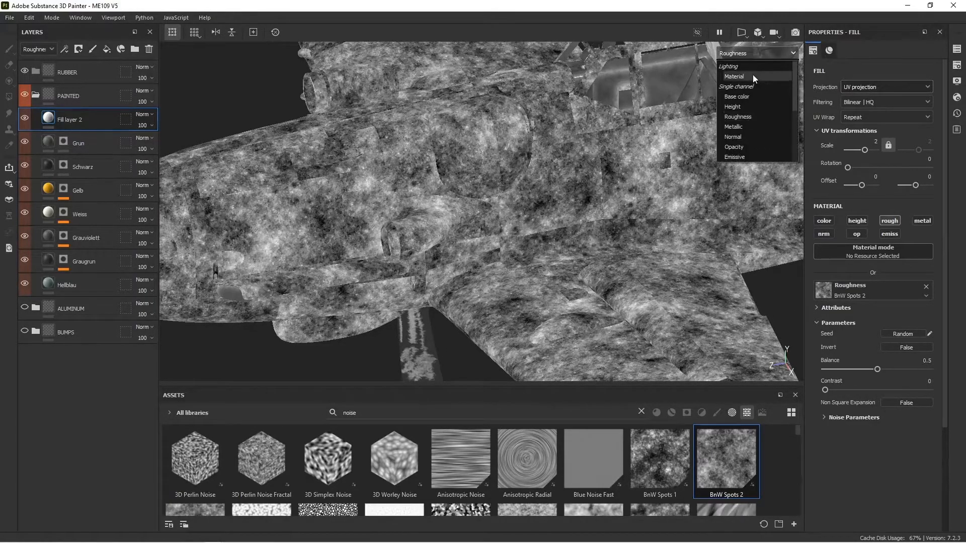
{"action": "left_click", "coordinate": [753, 74]}
{"action": "left_click_drag", "start_coordinate": [541, 156], "coordinate": [499, 184], "text": "alt"}
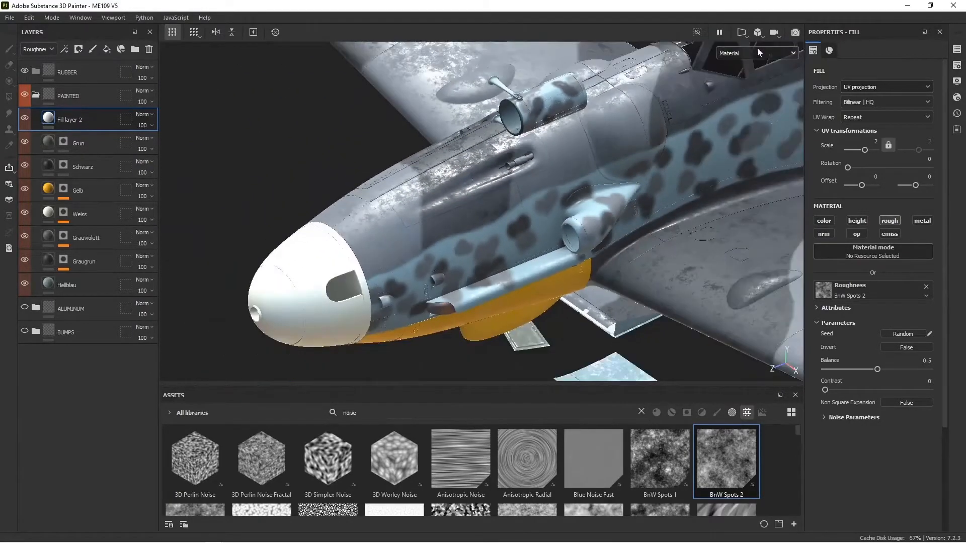
Step: Show the Roughness channel and add a Levels effect to Fill layer 2 that affects the roughness channel
{"action": "left_click", "coordinate": [756, 53]}
{"action": "left_click", "coordinate": [745, 120]}
{"action": "right_click", "coordinate": [85, 120]}
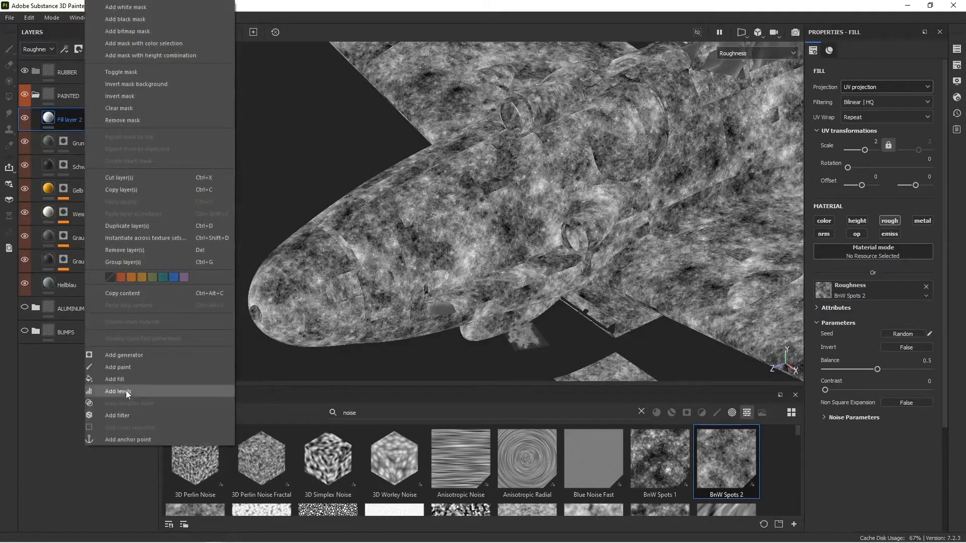
{"action": "right_click", "coordinate": [60, 119]}
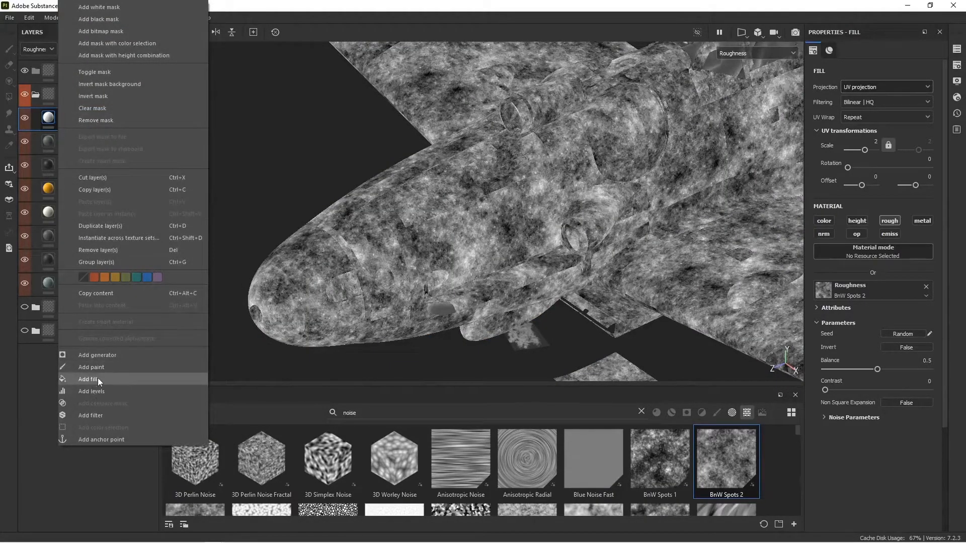
{"action": "left_click", "coordinate": [94, 392]}
{"action": "left_click", "coordinate": [892, 69]}
{"action": "left_click", "coordinate": [931, 96]}
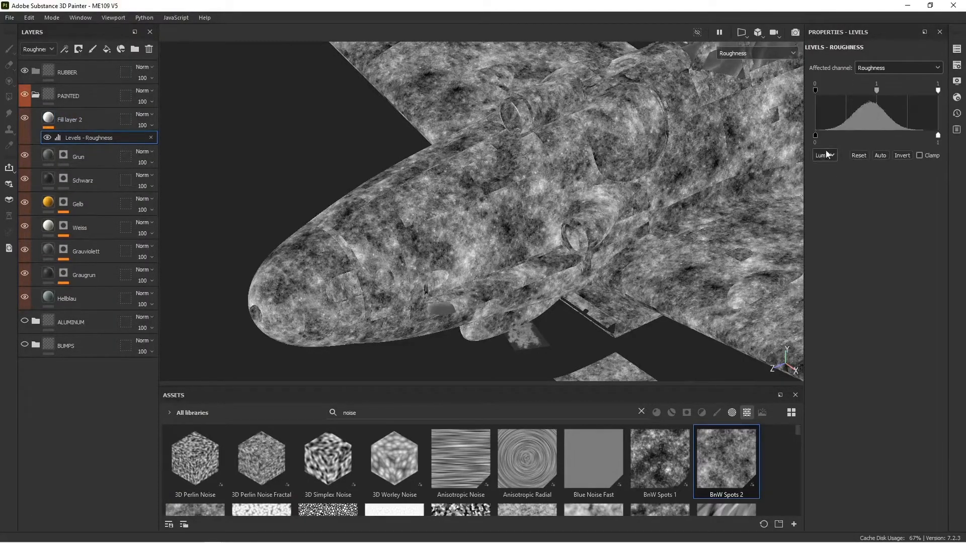
Step: Narrow the Levels output range on the roughness to about 0.221–0.684
{"action": "left_click_drag", "start_coordinate": [816, 135], "coordinate": [839, 136]}
{"action": "left_click_drag", "start_coordinate": [934, 136], "coordinate": [901, 137]}
{"action": "left_click_drag", "start_coordinate": [473, 153], "coordinate": [457, 138], "text": "alt"}
{"action": "left_click_drag", "start_coordinate": [840, 135], "coordinate": [842, 136]}
Step: Switch to the Material view, check the fuselage and wing reflections, and set the roughness Levels output range to 0.25–0.689
{"action": "left_click", "coordinate": [745, 53]}
{"action": "left_click", "coordinate": [740, 64]}
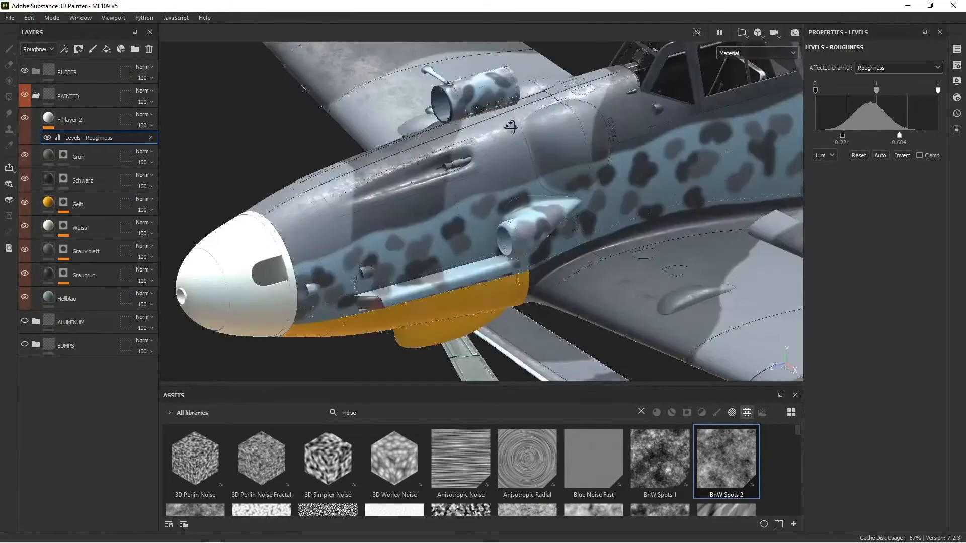
{"action": "left_click_drag", "start_coordinate": [513, 131], "coordinate": [496, 143], "text": "alt"}
{"action": "middle_click_drag", "start_coordinate": [496, 143], "coordinate": [271, 98], "text": "alt"}
{"action": "left_click_drag", "start_coordinate": [451, 153], "coordinate": [438, 172], "text": "alt"}
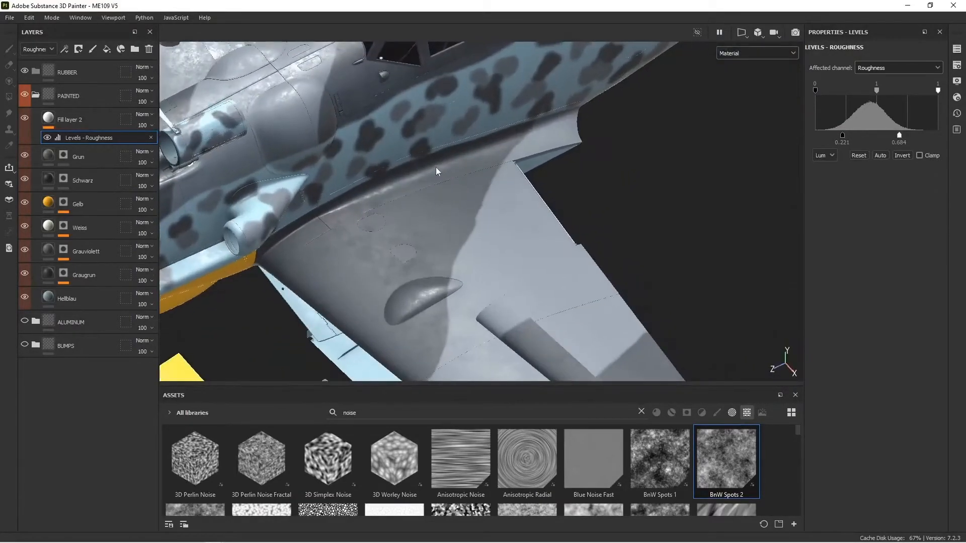
{"action": "right_click_drag", "start_coordinate": [436, 171], "coordinate": [405, 153], "text": "alt"}
{"action": "middle_click_drag", "start_coordinate": [406, 153], "coordinate": [556, 207], "text": "alt"}
{"action": "left_click_drag", "start_coordinate": [490, 168], "coordinate": [640, 147], "text": "alt"}
{"action": "left_click_drag", "start_coordinate": [848, 137], "coordinate": [846, 135]}
Step: Examine the roughness variation across the wings, fuselage, nose and detached parts
{"action": "scroll", "coordinate": [436, 154], "scroll_direction": "down", "scroll_amount": 5}
{"action": "left_click_drag", "start_coordinate": [436, 155], "coordinate": [433, 153], "text": "alt"}
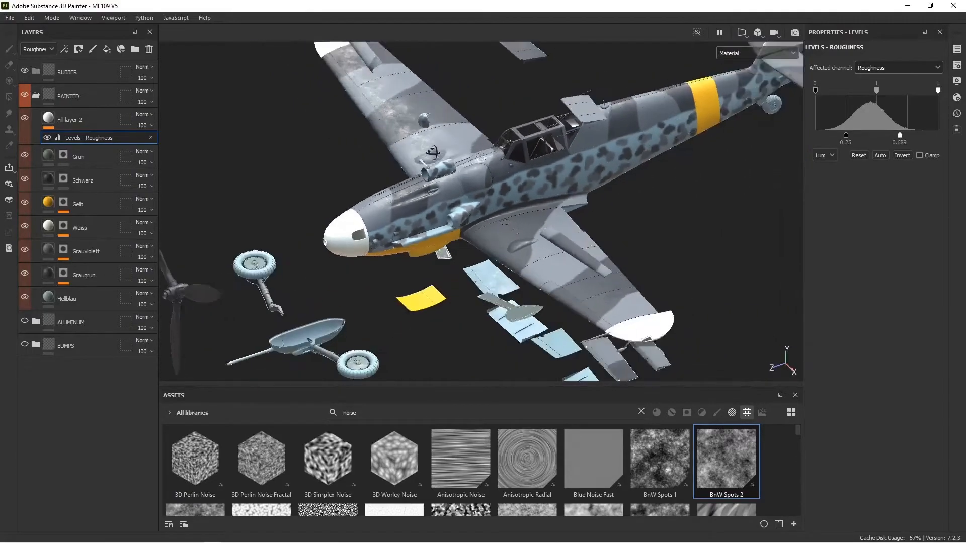
{"action": "middle_click_drag", "start_coordinate": [433, 153], "coordinate": [454, 162], "text": "alt"}
{"action": "left_click_drag", "start_coordinate": [455, 162], "coordinate": [407, 140], "text": "alt"}
{"action": "scroll", "coordinate": [433, 143], "scroll_direction": "up", "scroll_amount": 6}
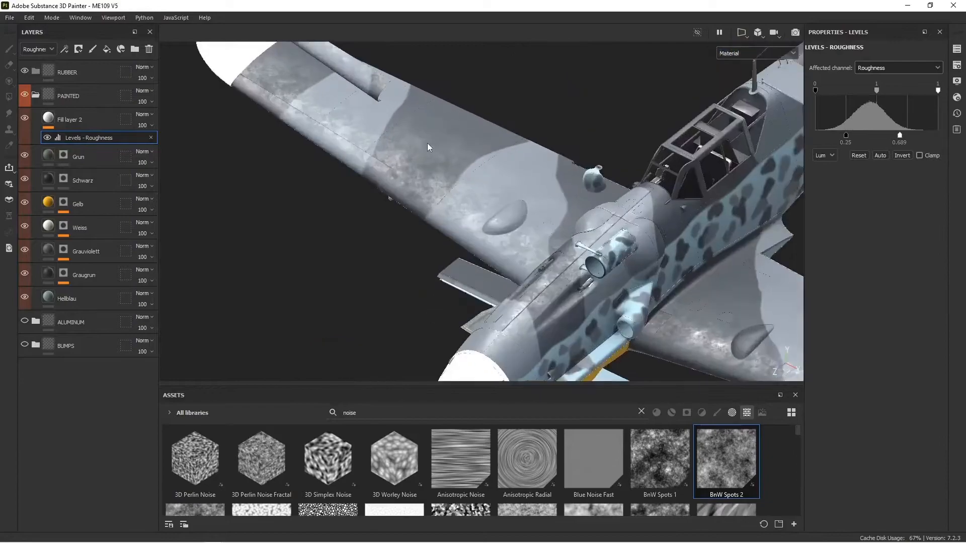
{"action": "left_click_drag", "start_coordinate": [641, 195], "coordinate": [376, 120], "text": "alt"}
{"action": "left_click_drag", "start_coordinate": [554, 164], "coordinate": [482, 196], "text": "alt"}
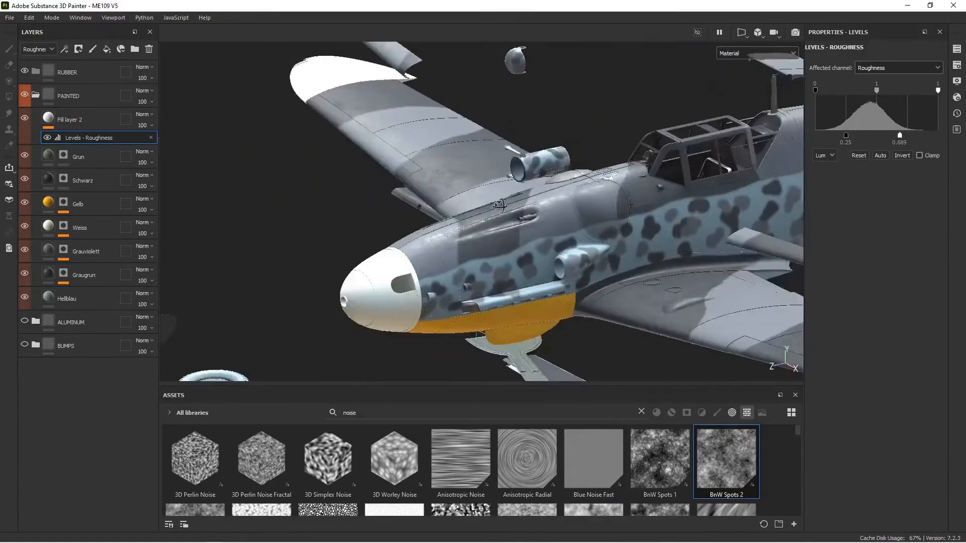
{"action": "middle_click_drag", "start_coordinate": [482, 196], "coordinate": [425, 142], "text": "alt"}
{"action": "left_click_drag", "start_coordinate": [597, 226], "coordinate": [542, 216], "text": "alt"}
{"action": "left_click_drag", "start_coordinate": [255, 107], "coordinate": [369, 165], "text": "alt"}
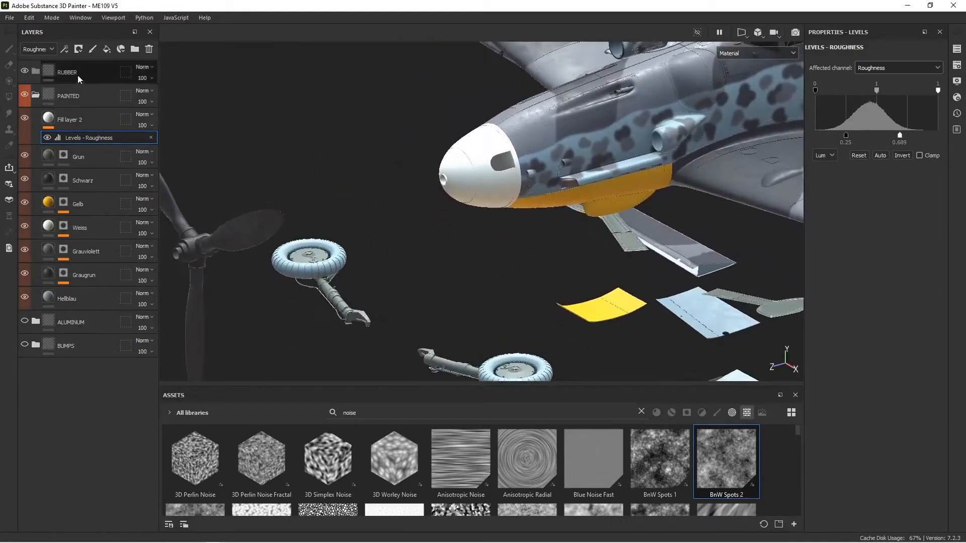
Step: Search the smart materials for rubber and place Rubber Tire inside the RUBBER folder
{"action": "left_click", "coordinate": [72, 73]}
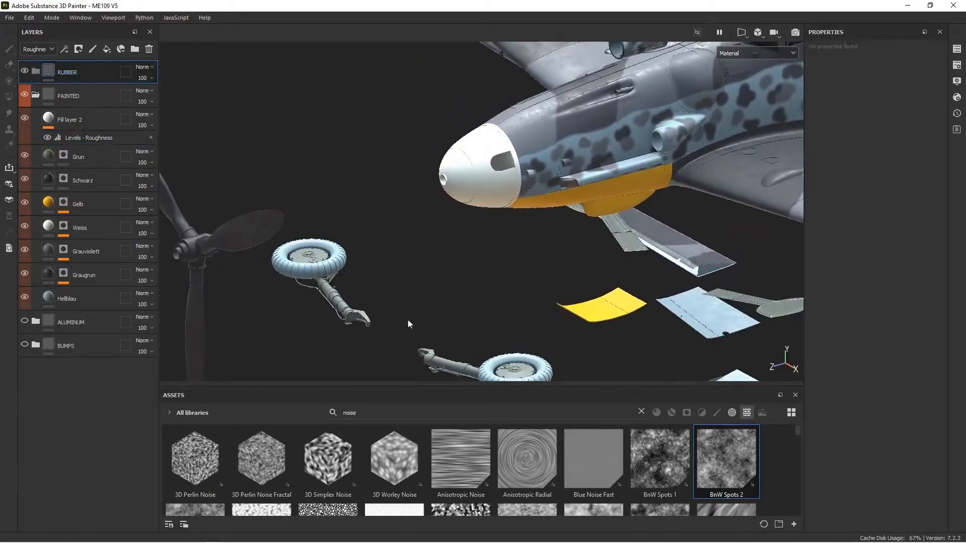
{"action": "left_click", "coordinate": [641, 411]}
{"action": "type", "text": "rubber"}
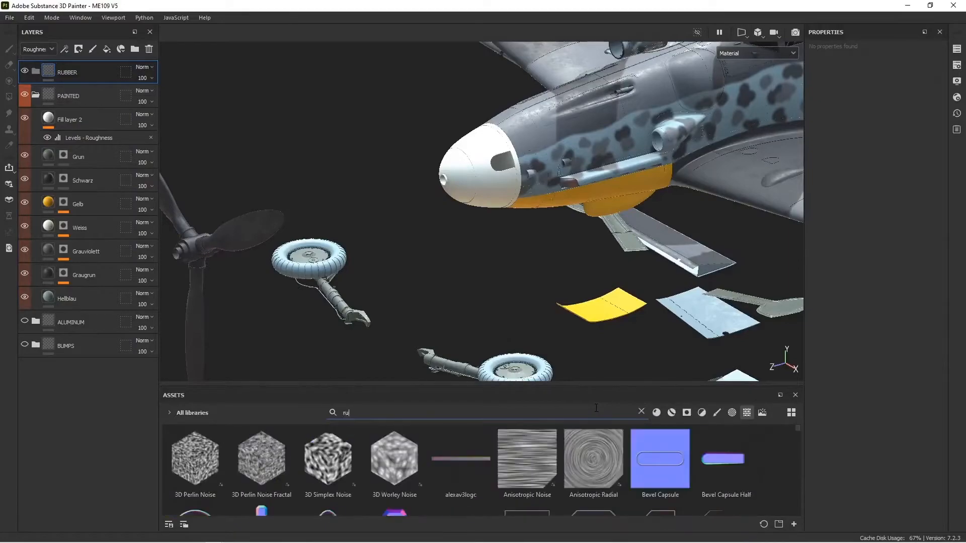
{"action": "left_click", "coordinate": [657, 412]}
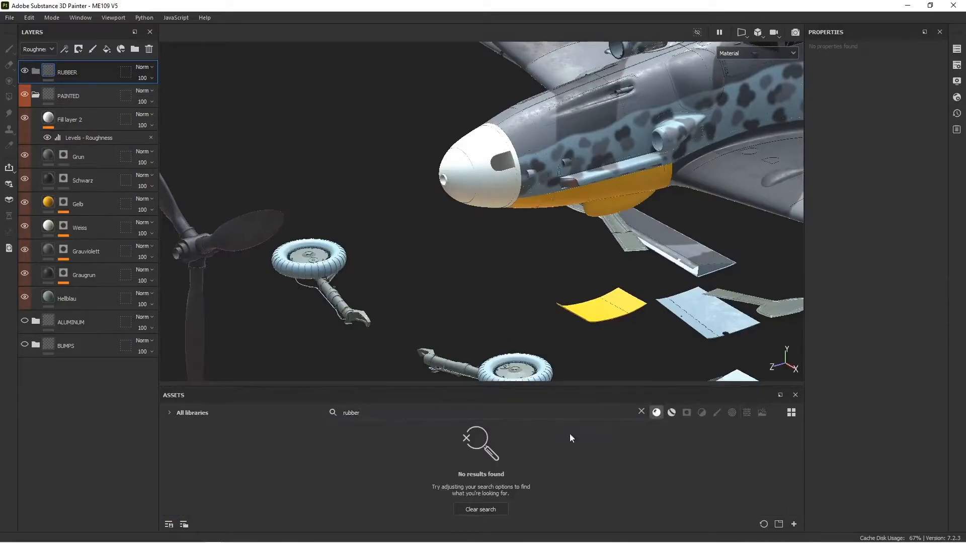
{"action": "left_click", "coordinate": [672, 414]}
{"action": "scroll", "coordinate": [579, 463], "scroll_direction": "down", "scroll_amount": 3}
{"action": "left_click_drag", "start_coordinate": [595, 481], "coordinate": [63, 72]}
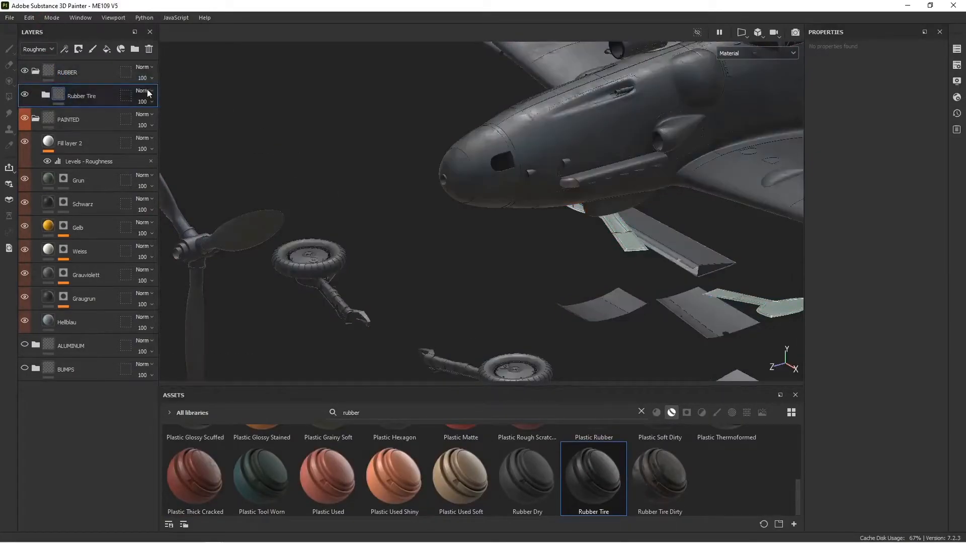
Step: Add a black mask to the Rubber Tire smart material
{"action": "scroll", "coordinate": [542, 158], "scroll_direction": "up", "scroll_amount": 2}
{"action": "scroll", "coordinate": [523, 158], "scroll_direction": "down", "scroll_amount": 6}
{"action": "left_click_drag", "start_coordinate": [499, 158], "coordinate": [524, 169], "text": "alt"}
{"action": "left_click", "coordinate": [79, 50]}
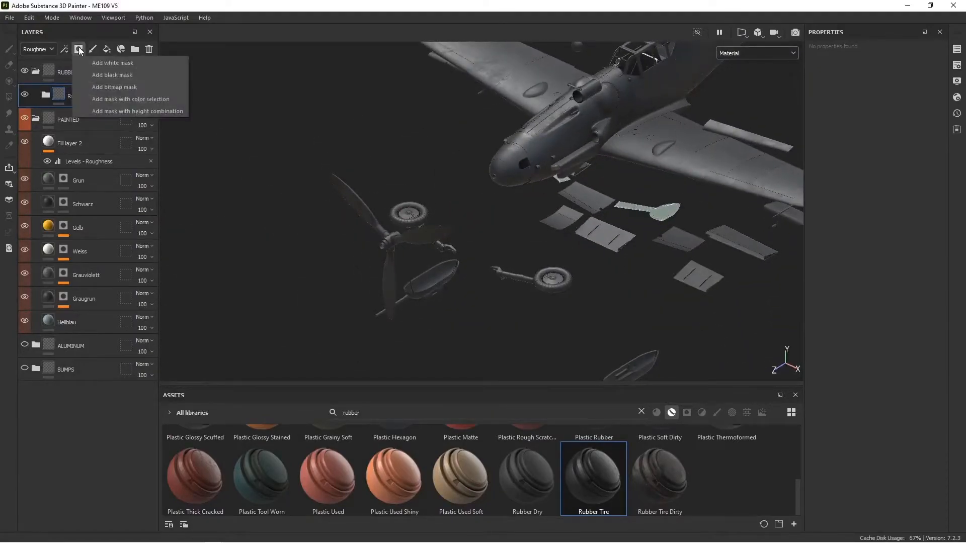
{"action": "left_click", "coordinate": [96, 76]}
Step: Reveal the rubber on the main landing gear tires with Polygon Fill in mesh fill mode
{"action": "scroll", "coordinate": [423, 228], "scroll_direction": "up", "scroll_amount": 6}
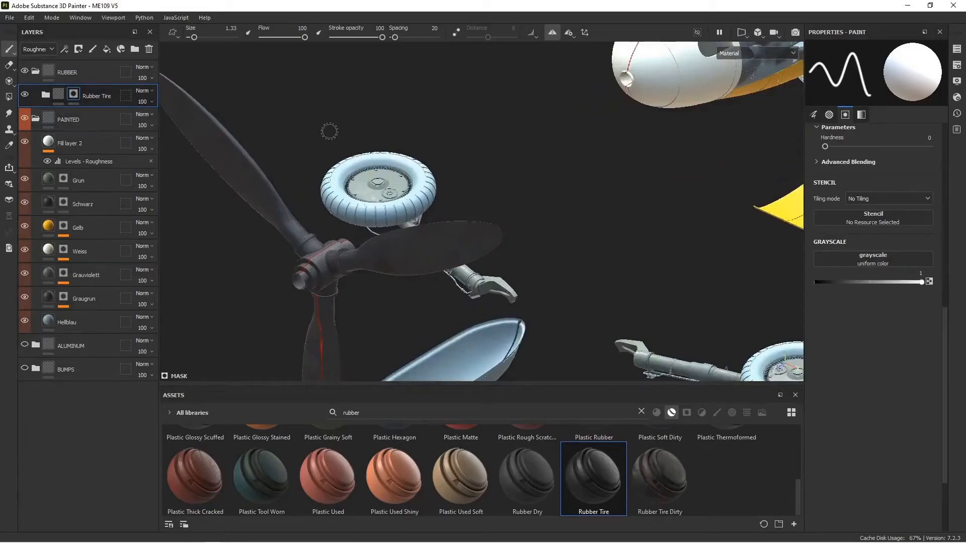
{"action": "key", "text": "4"}
{"action": "scroll", "coordinate": [326, 188], "scroll_direction": "down", "scroll_amount": 3}
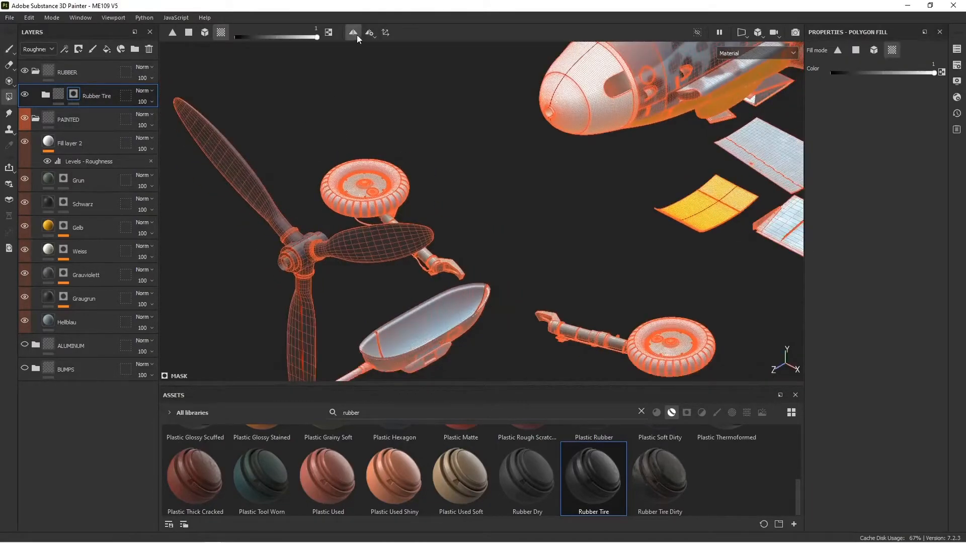
{"action": "left_click", "coordinate": [345, 174]}
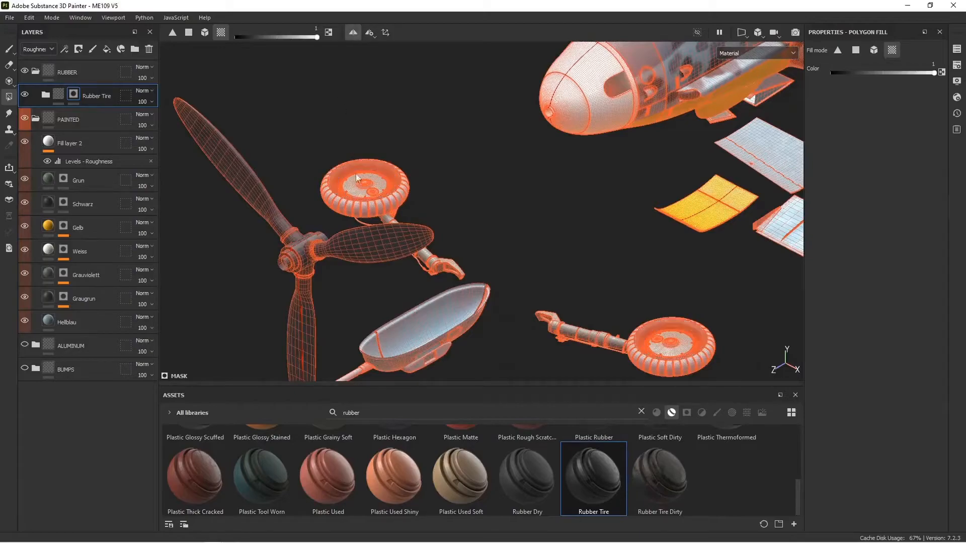
{"action": "left_click", "coordinate": [204, 32]}
{"action": "left_click", "coordinate": [336, 204]}
Step: Fill the tail wheel's tire in the Rubber Tire mask and return to the paint brush
{"action": "middle_click_drag", "start_coordinate": [649, 210], "coordinate": [432, 277], "text": "alt"}
{"action": "middle_click_drag", "start_coordinate": [695, 101], "coordinate": [453, 259], "text": "alt"}
{"action": "left_click_drag", "start_coordinate": [640, 141], "coordinate": [645, 141], "text": "alt"}
{"action": "middle_click_drag", "start_coordinate": [731, 111], "coordinate": [654, 126], "text": "alt"}
{"action": "scroll", "coordinate": [602, 185], "scroll_direction": "up", "scroll_amount": 3}
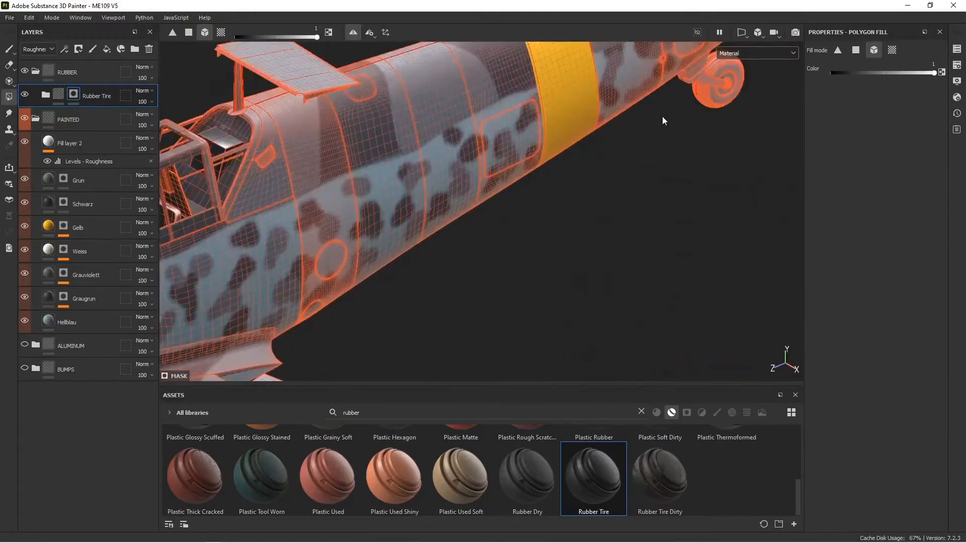
{"action": "left_click", "coordinate": [712, 102]}
{"action": "key", "text": "1"}
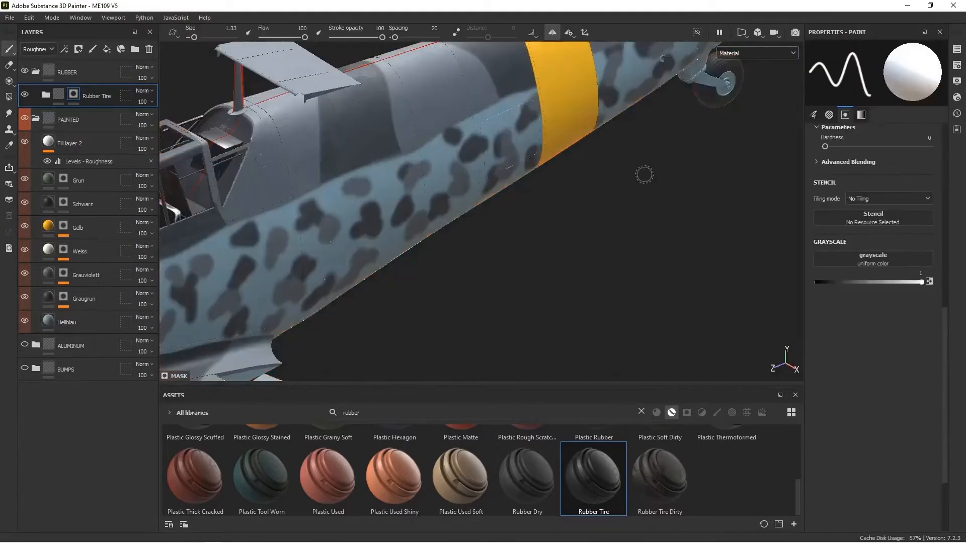
Step: Examine the whole aircraft, the propeller and the landing gear parts with the rubber applied
{"action": "left_click_drag", "start_coordinate": [561, 200], "coordinate": [563, 136], "text": "alt"}
{"action": "scroll", "coordinate": [564, 136], "scroll_direction": "down", "scroll_amount": 6}
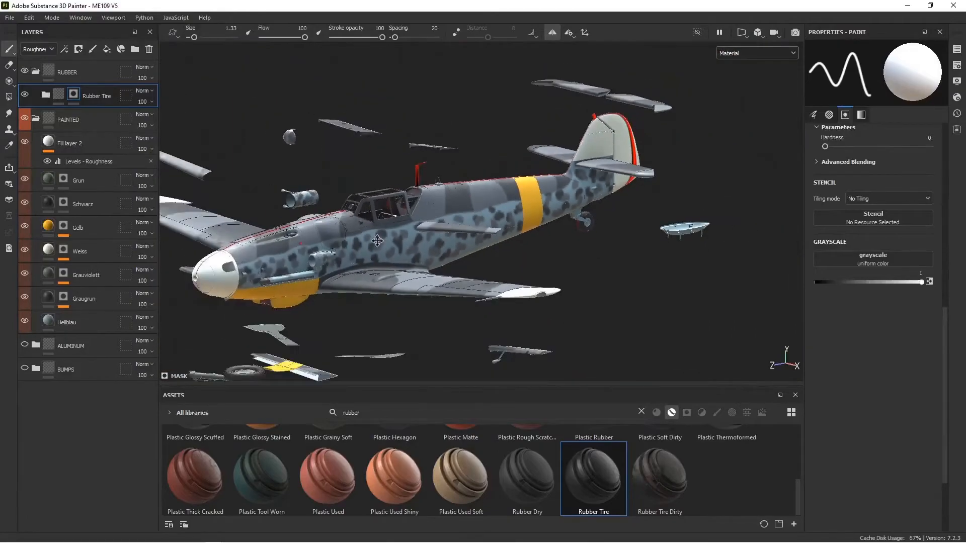
{"action": "middle_click_drag", "start_coordinate": [403, 261], "coordinate": [695, 89], "text": "alt"}
{"action": "left_click_drag", "start_coordinate": [402, 121], "coordinate": [407, 203], "text": "alt"}
{"action": "scroll", "coordinate": [408, 203], "scroll_direction": "up", "scroll_amount": 4}
{"action": "middle_click_drag", "start_coordinate": [407, 203], "coordinate": [466, 124], "text": "alt"}
{"action": "middle_click_drag", "start_coordinate": [442, 197], "coordinate": [573, 101], "text": "alt"}
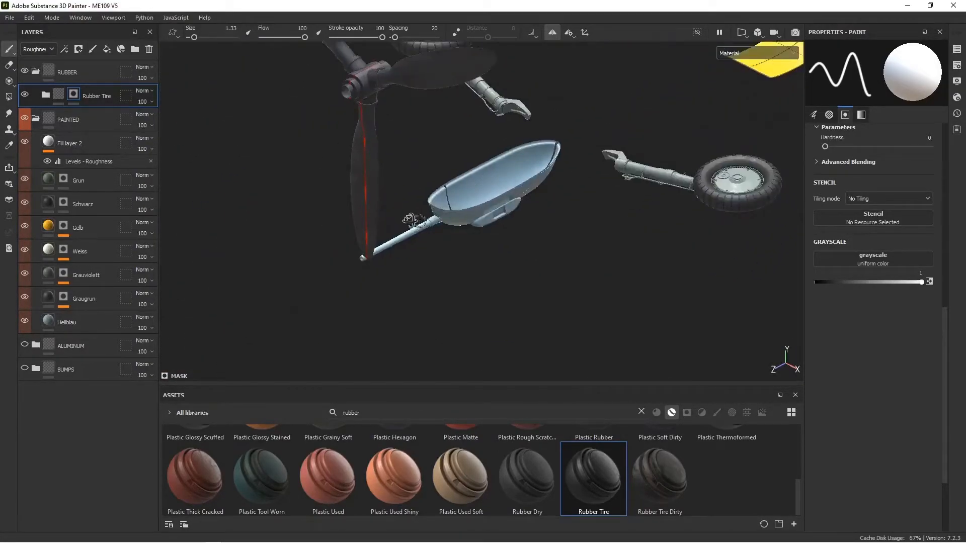
{"action": "left_click_drag", "start_coordinate": [411, 220], "coordinate": [425, 214], "text": "alt"}
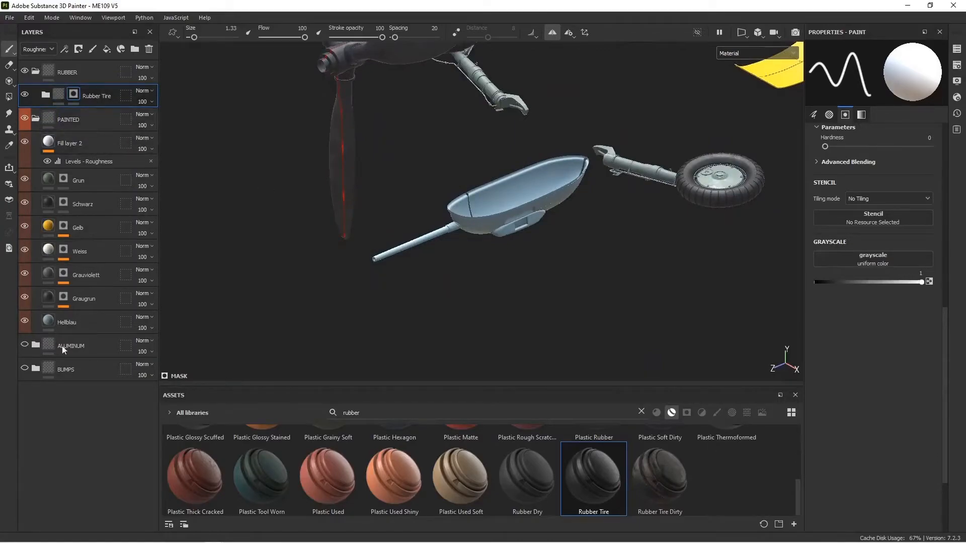
Step: Collapse the PAINTED and RUBBER layer folders
{"action": "left_click", "coordinate": [36, 119]}
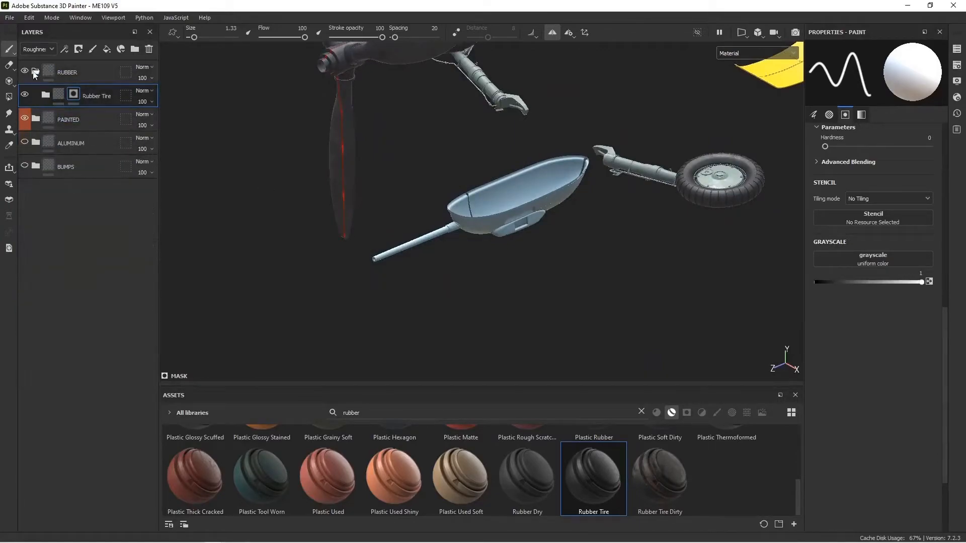
{"action": "left_click", "coordinate": [35, 71]}
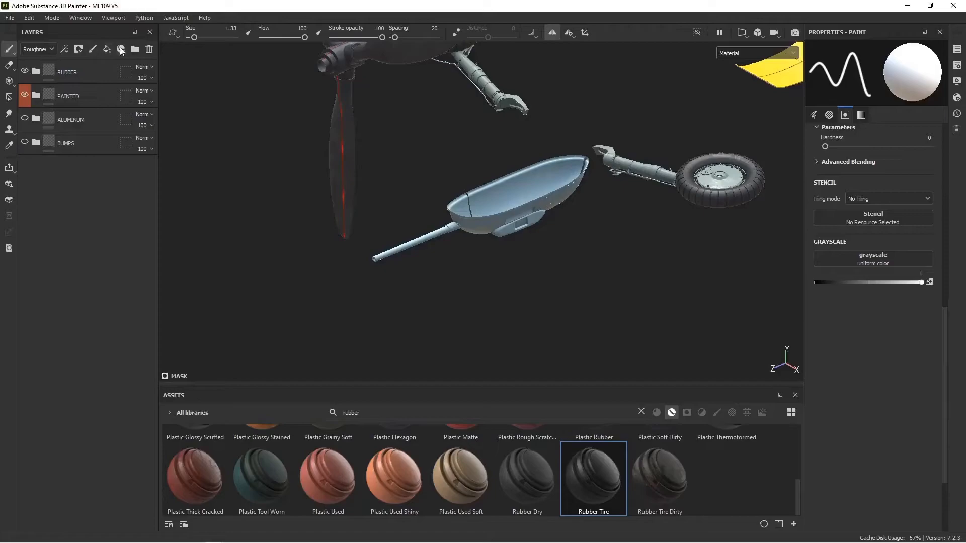
Step: Create a new folder at the top of the layer stack and name it Gun Metal
{"action": "key", "text": "ctrl+g"}
{"action": "left_click_drag", "start_coordinate": [71, 94], "coordinate": [68, 68]}
{"action": "double_click", "coordinate": [70, 72]}
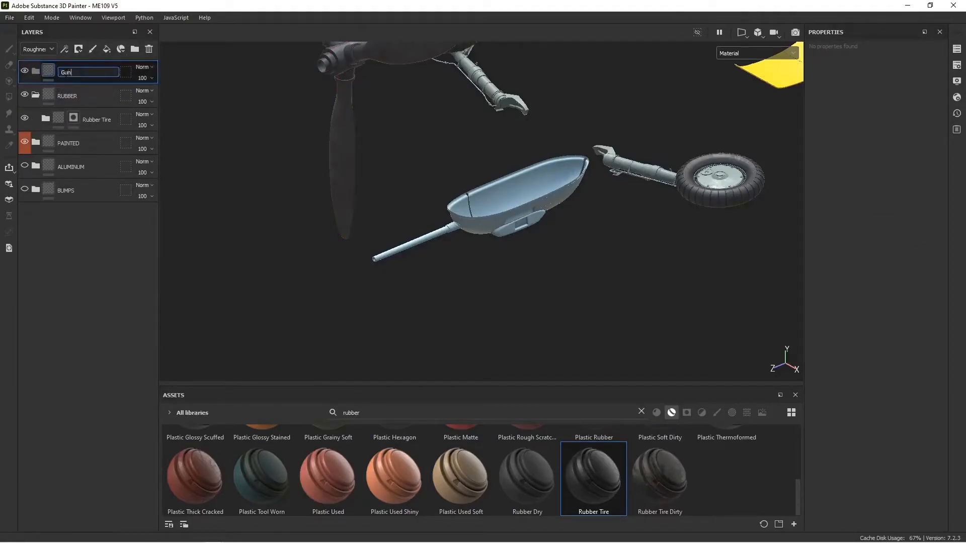
{"action": "type", "text": "Gun Metal"}
{"action": "key", "text": "Return"}
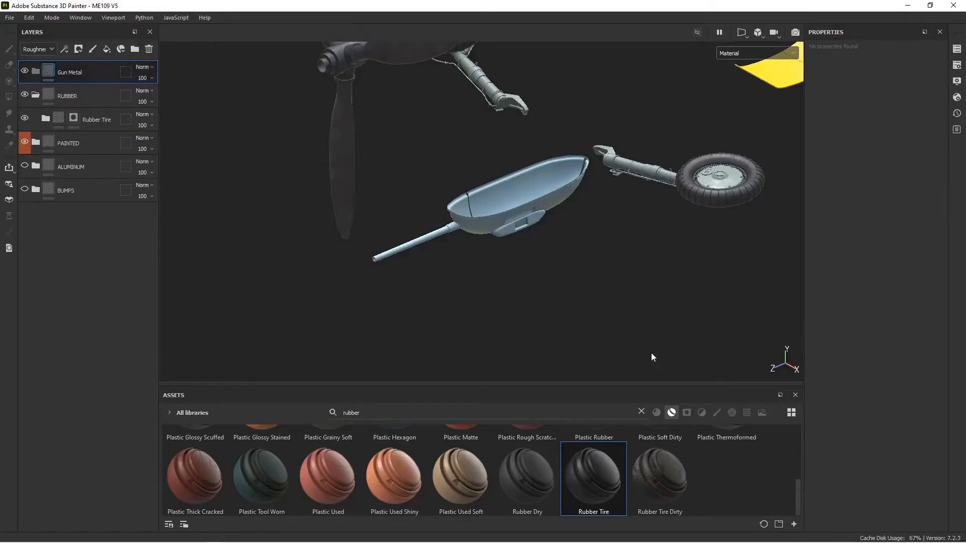
Step: Search the smart materials for "gun" and place BluedGunMetal inside the Gun Metal folder
{"action": "left_click", "coordinate": [641, 412]}
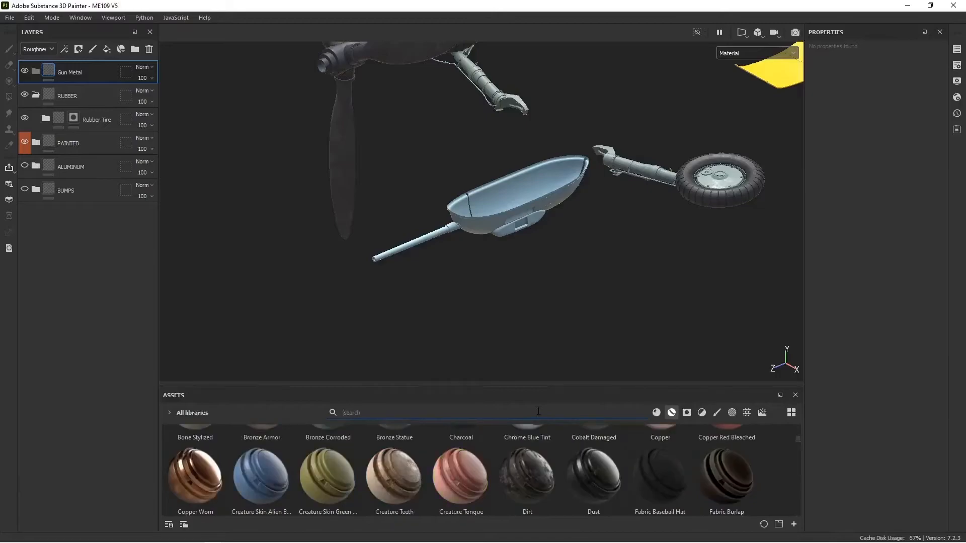
{"action": "type", "text": "gun"}
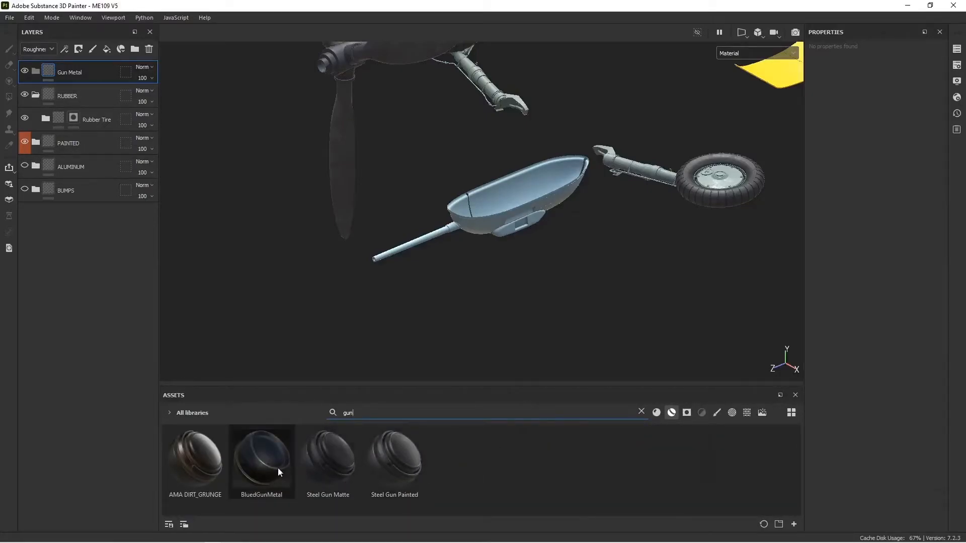
{"action": "mouse_move", "coordinate": [268, 455]}
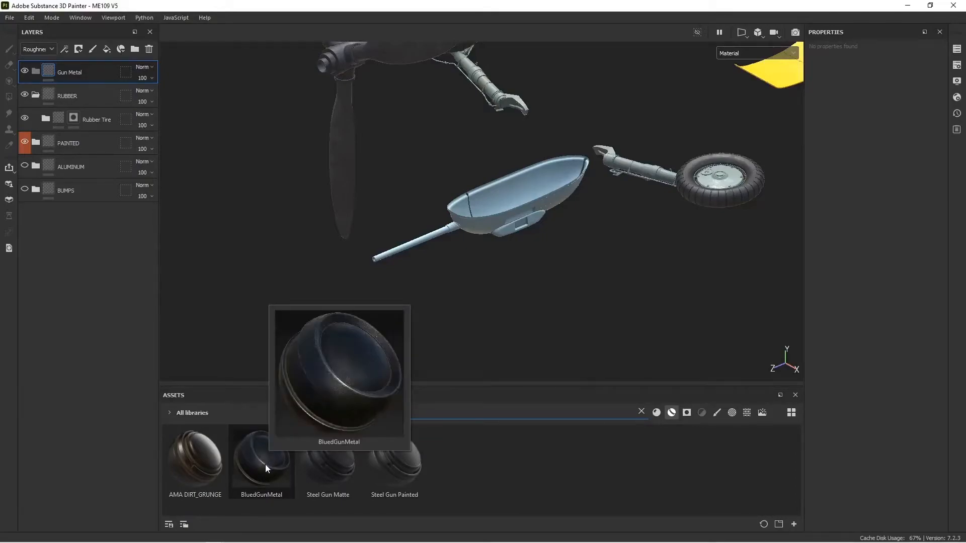
{"action": "left_click_drag", "start_coordinate": [263, 467], "coordinate": [90, 79]}
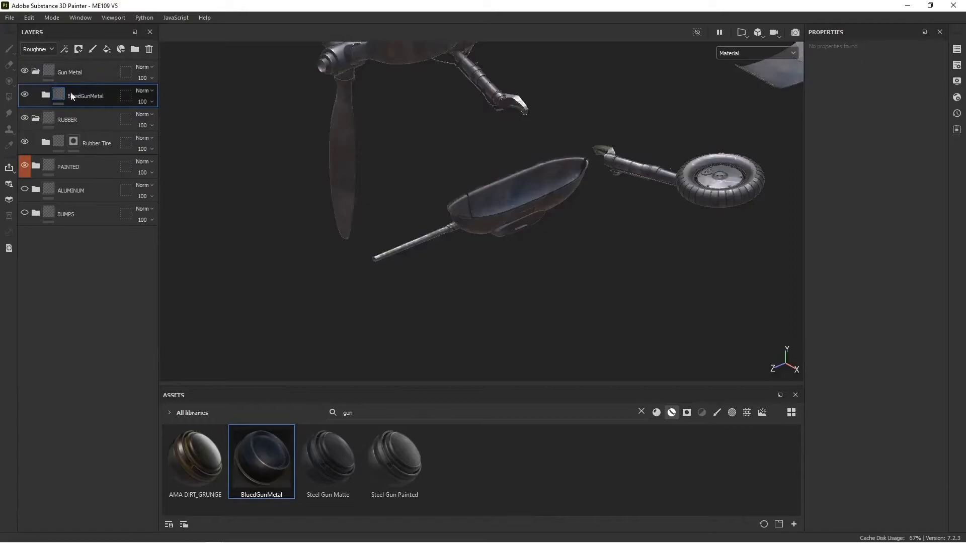
Step: Check the BluedGunMetal material on the fuselage and delete its scratch layer
{"action": "left_click", "coordinate": [45, 94]}
{"action": "left_click_drag", "start_coordinate": [491, 143], "coordinate": [499, 121], "text": "alt"}
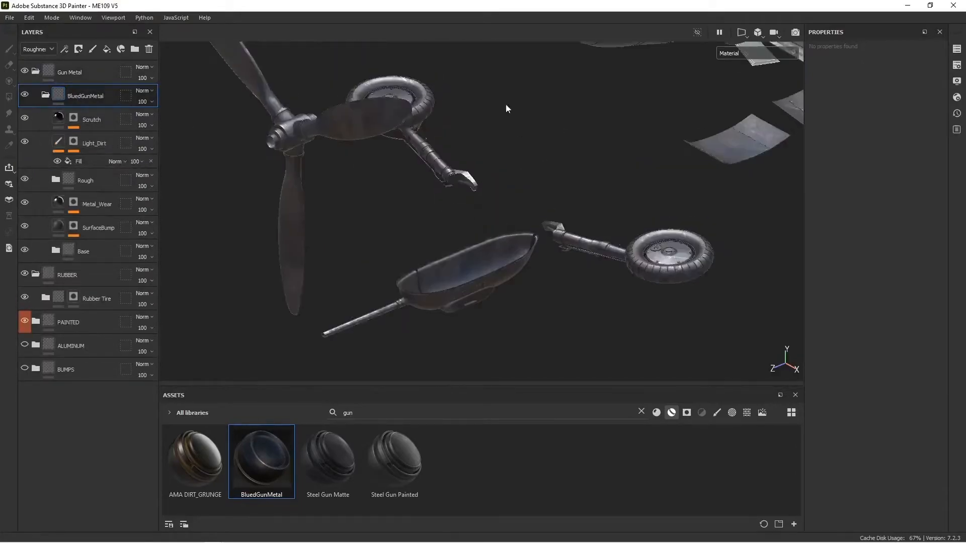
{"action": "middle_click_drag", "start_coordinate": [499, 121], "coordinate": [392, 181], "text": "alt"}
{"action": "middle_click_drag", "start_coordinate": [468, 131], "coordinate": [364, 211], "text": "alt"}
{"action": "left_click_drag", "start_coordinate": [363, 212], "coordinate": [388, 218], "text": "alt"}
{"action": "middle_click_drag", "start_coordinate": [389, 191], "coordinate": [471, 241], "text": "alt"}
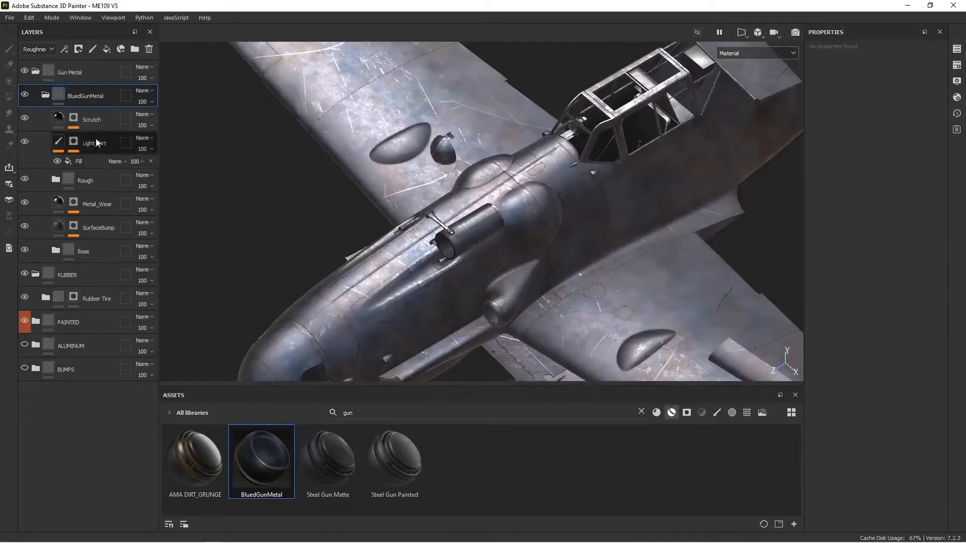
{"action": "left_click", "coordinate": [25, 117]}
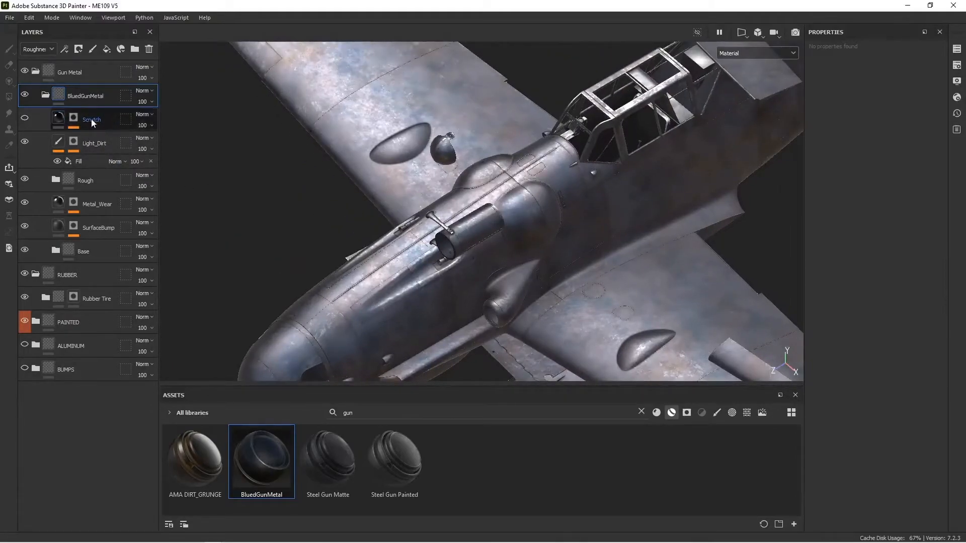
{"action": "left_click", "coordinate": [92, 119]}
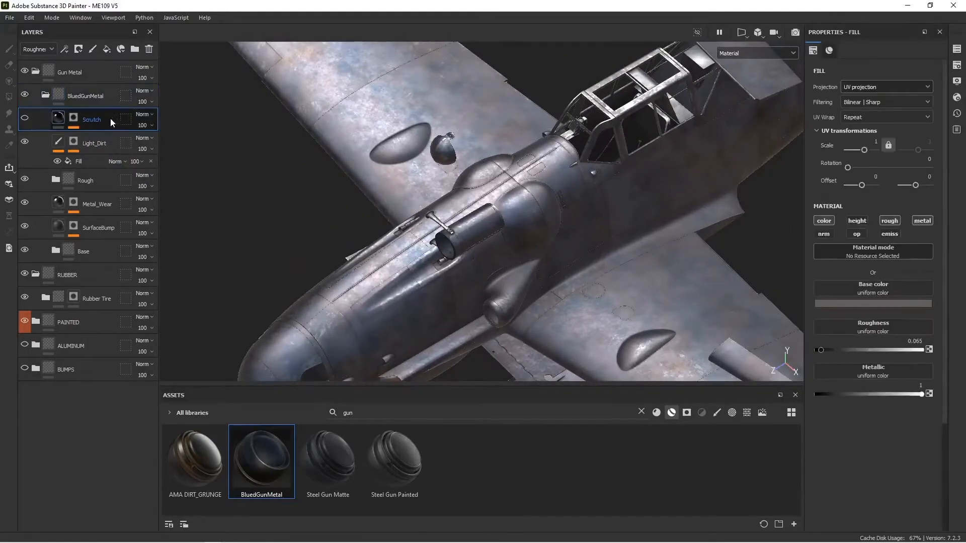
{"action": "left_click", "coordinate": [148, 49]}
Step: Give the BluedGunMetal folder an orange color label and collapse it
{"action": "left_click_drag", "start_coordinate": [511, 272], "coordinate": [455, 192], "text": "alt"}
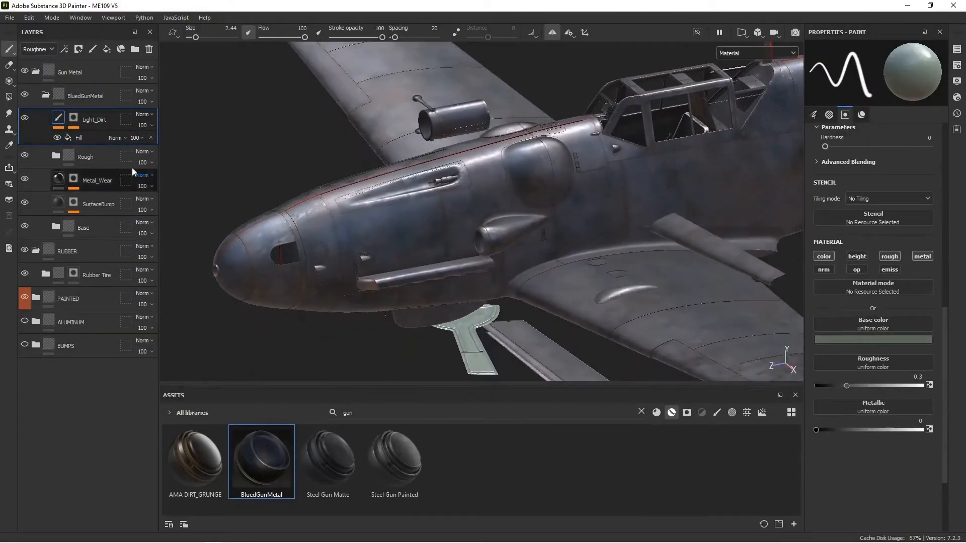
{"action": "right_click", "coordinate": [77, 97]}
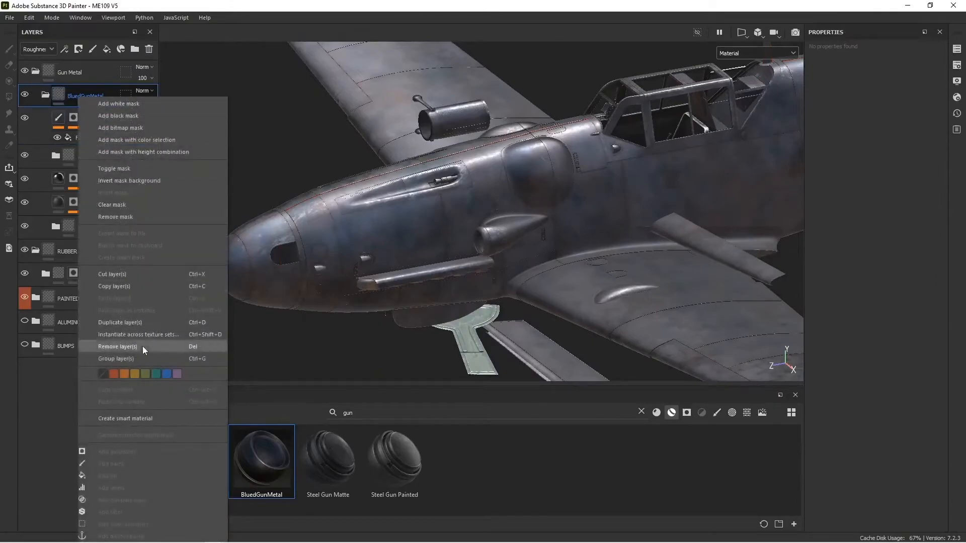
{"action": "left_click", "coordinate": [126, 373]}
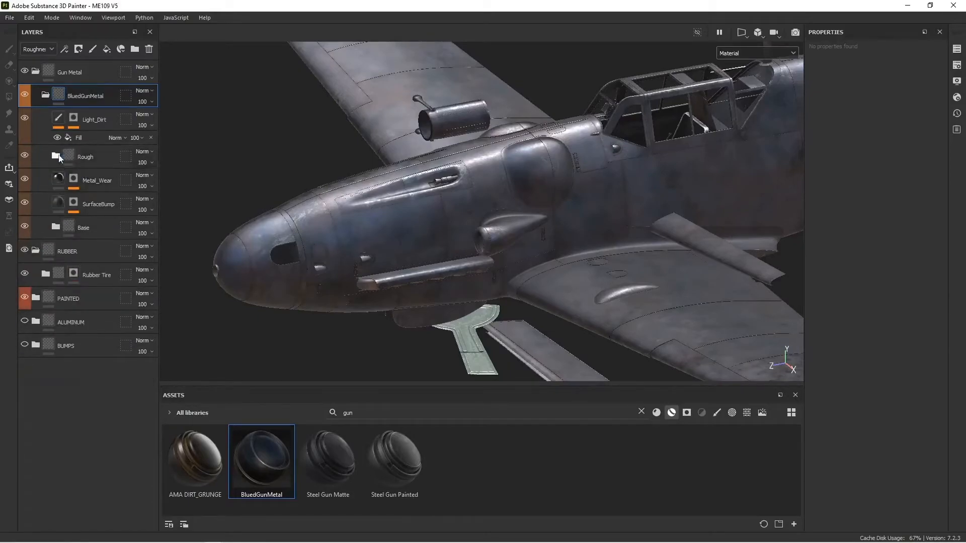
{"action": "left_click", "coordinate": [46, 95]}
Step: Add a black mask to the Gun Metal folder and collapse the folder
{"action": "left_click_drag", "start_coordinate": [453, 244], "coordinate": [450, 203], "text": "alt"}
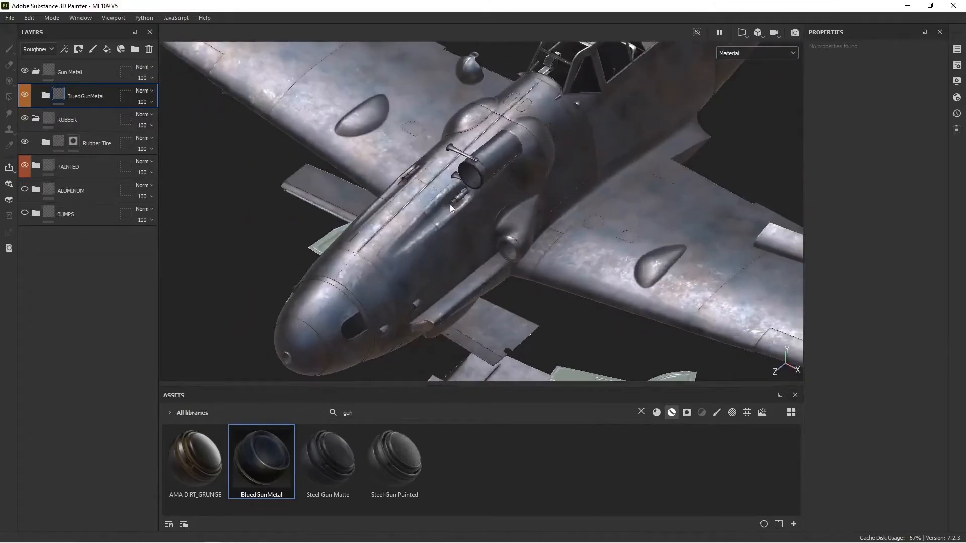
{"action": "scroll", "coordinate": [451, 207], "scroll_direction": "up", "scroll_amount": 4}
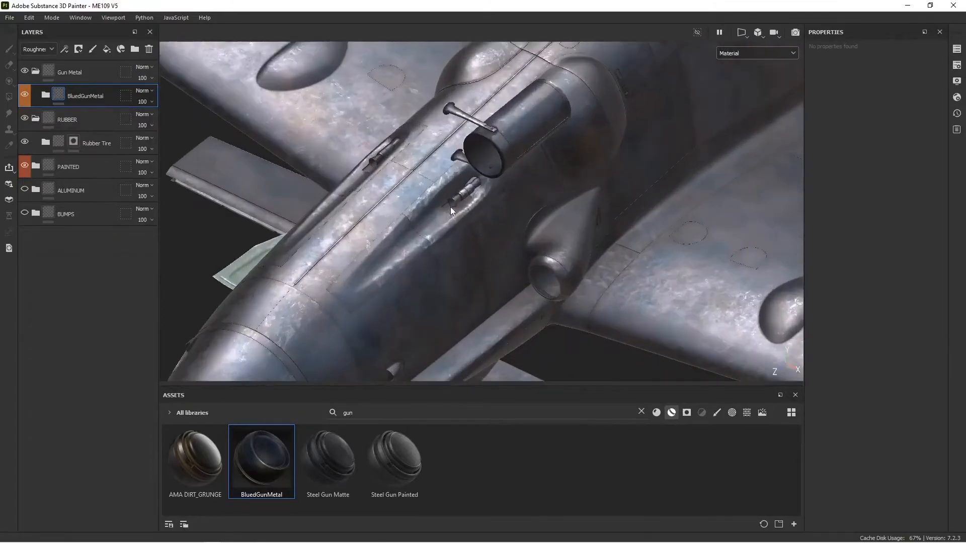
{"action": "left_click", "coordinate": [65, 71]}
{"action": "left_click", "coordinate": [78, 48]}
{"action": "left_click", "coordinate": [98, 75]}
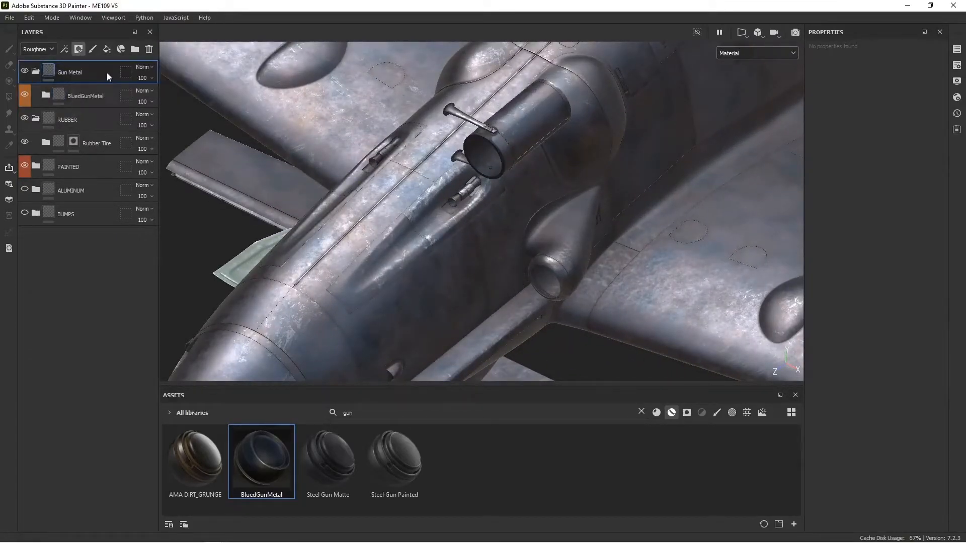
{"action": "left_click", "coordinate": [35, 71]}
Step: Reveal the gun metal on the underwing pod's gun barrel with Polygon Fill in UV chunk fill mode, and return to the paint brush
{"action": "middle_click_drag", "start_coordinate": [464, 192], "coordinate": [458, 210], "text": "alt"}
{"action": "key", "text": "4"}
{"action": "scroll", "coordinate": [482, 248], "scroll_direction": "down", "scroll_amount": 10}
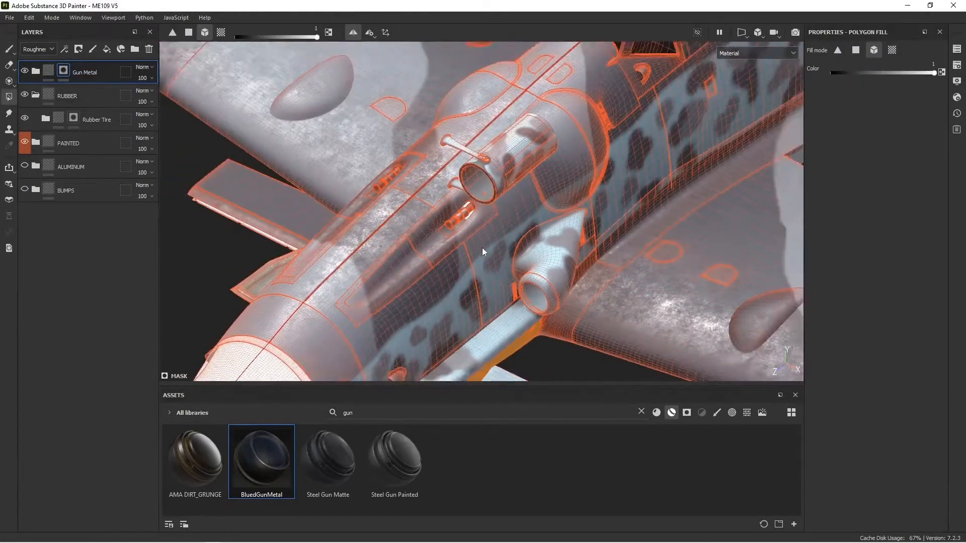
{"action": "middle_click_drag", "start_coordinate": [487, 352], "coordinate": [499, 222], "text": "alt"}
{"action": "scroll", "coordinate": [518, 261], "scroll_direction": "up", "scroll_amount": 6}
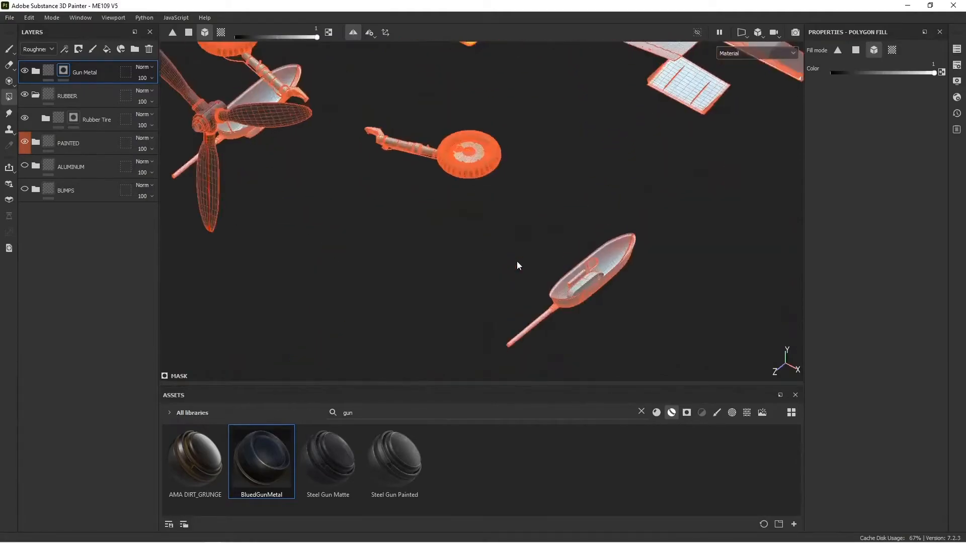
{"action": "middle_click_drag", "start_coordinate": [526, 337], "coordinate": [468, 81], "text": "alt"}
{"action": "scroll", "coordinate": [486, 184], "scroll_direction": "up", "scroll_amount": 3}
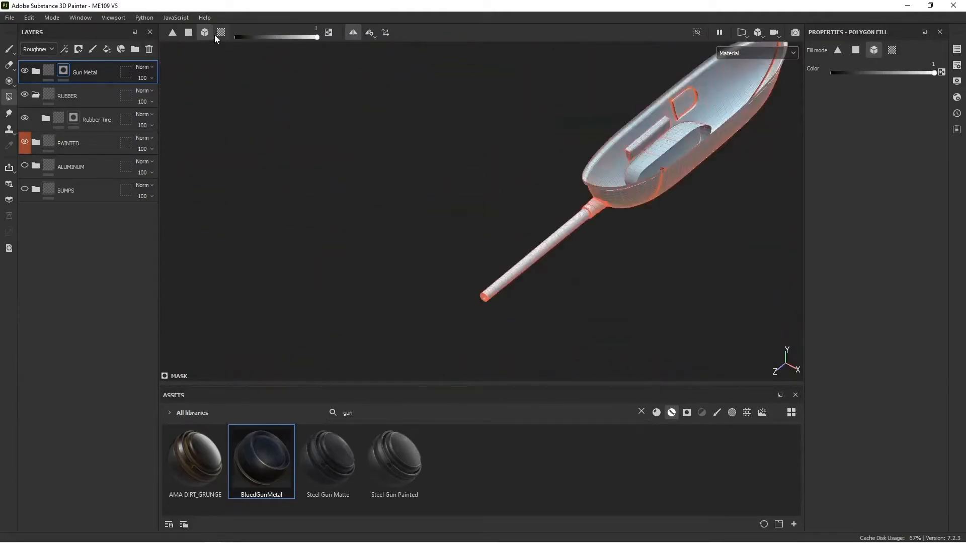
{"action": "left_click_drag", "start_coordinate": [529, 327], "coordinate": [533, 327]}
{"action": "mouse_move", "coordinate": [546, 211]}
{"action": "left_mouse_down", "text": "alt"}
{"action": "mouse_move", "coordinate": [533, 224]}
{"action": "mouse_move", "coordinate": [556, 214]}
{"action": "left_mouse_up", "text": "alt"}
{"action": "key", "text": "1"}
{"action": "scroll", "coordinate": [584, 290], "scroll_direction": "down", "scroll_amount": 2}
{"action": "middle_click_drag", "start_coordinate": [574, 340], "coordinate": [530, 204], "text": "alt"}
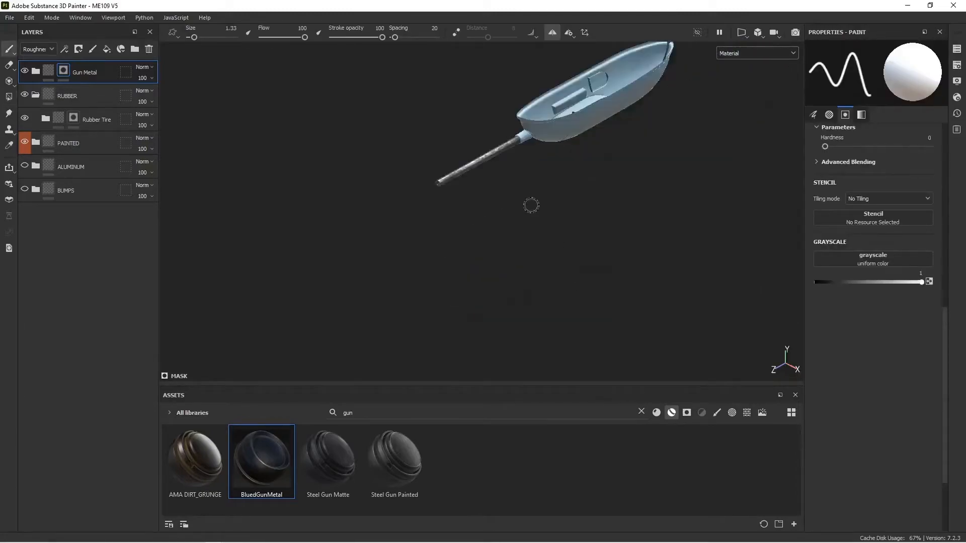
Step: Examine the gun pods, the propeller and the landing gear parts with the gun metal applied
{"action": "scroll", "coordinate": [525, 113], "scroll_direction": "up", "scroll_amount": 4}
{"action": "scroll", "coordinate": [513, 151], "scroll_direction": "down", "scroll_amount": 5}
{"action": "scroll", "coordinate": [513, 152], "scroll_direction": "down", "scroll_amount": 3}
{"action": "middle_click_drag", "start_coordinate": [513, 104], "coordinate": [484, 267], "text": "alt"}
{"action": "middle_click_drag", "start_coordinate": [511, 121], "coordinate": [487, 167], "text": "alt"}
{"action": "left_click_drag", "start_coordinate": [488, 167], "coordinate": [485, 168], "text": "alt"}
{"action": "middle_click_drag", "start_coordinate": [485, 168], "coordinate": [673, 96], "text": "alt"}
{"action": "left_click_drag", "start_coordinate": [422, 211], "coordinate": [448, 202], "text": "alt"}
{"action": "scroll", "coordinate": [437, 203], "scroll_direction": "up", "scroll_amount": 3}
{"action": "middle_click_drag", "start_coordinate": [358, 245], "coordinate": [409, 186], "text": "alt"}
{"action": "left_click_drag", "start_coordinate": [409, 187], "coordinate": [441, 194], "text": "alt"}
{"action": "middle_click_drag", "start_coordinate": [441, 194], "coordinate": [424, 286], "text": "alt"}
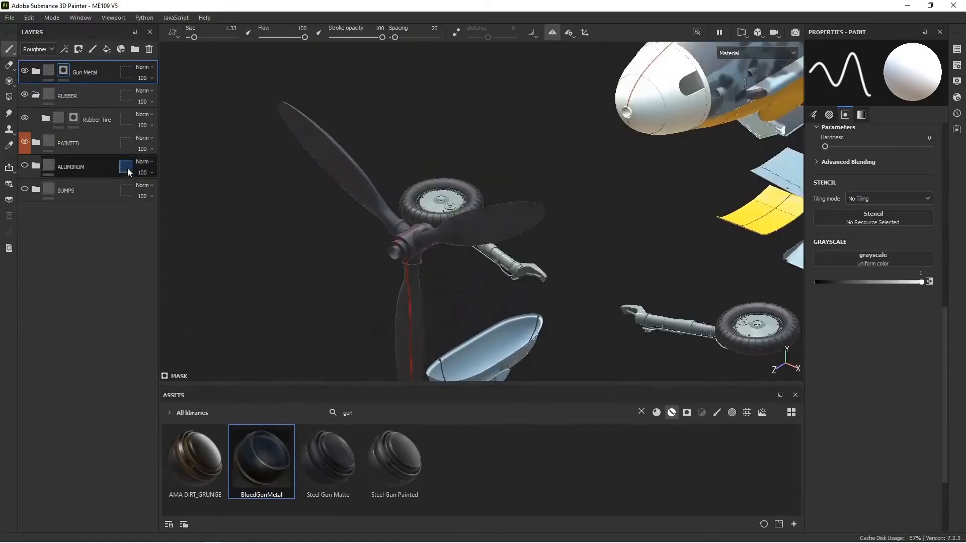
Step: Check the contents of the PAINTED folder and add a white mask to the folder
{"action": "left_click", "coordinate": [35, 142]}
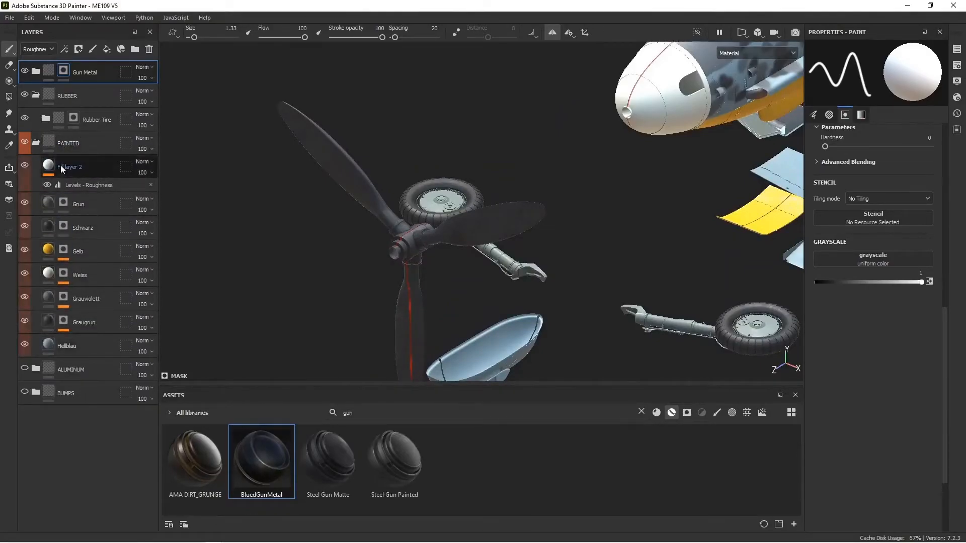
{"action": "left_click", "coordinate": [36, 142]}
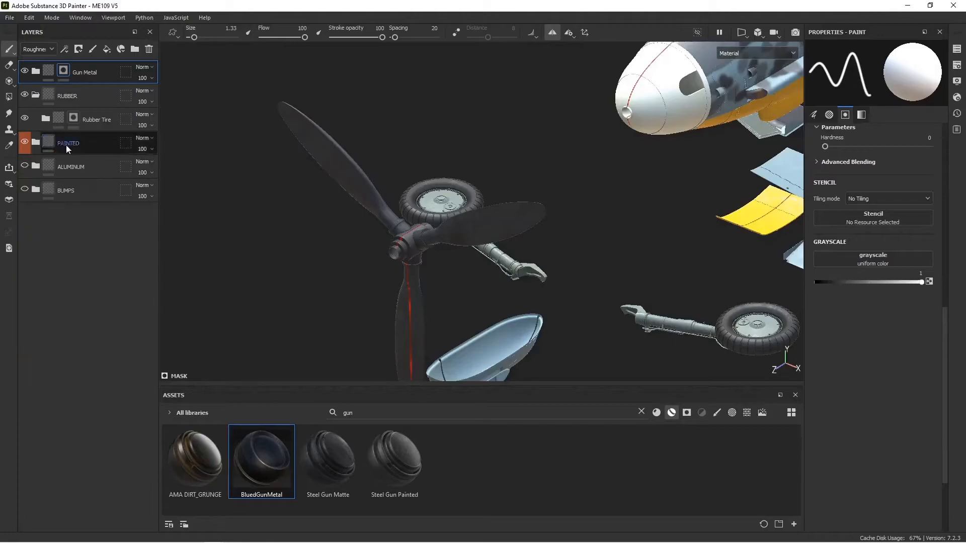
{"action": "left_click", "coordinate": [67, 144]}
{"action": "left_click", "coordinate": [79, 50]}
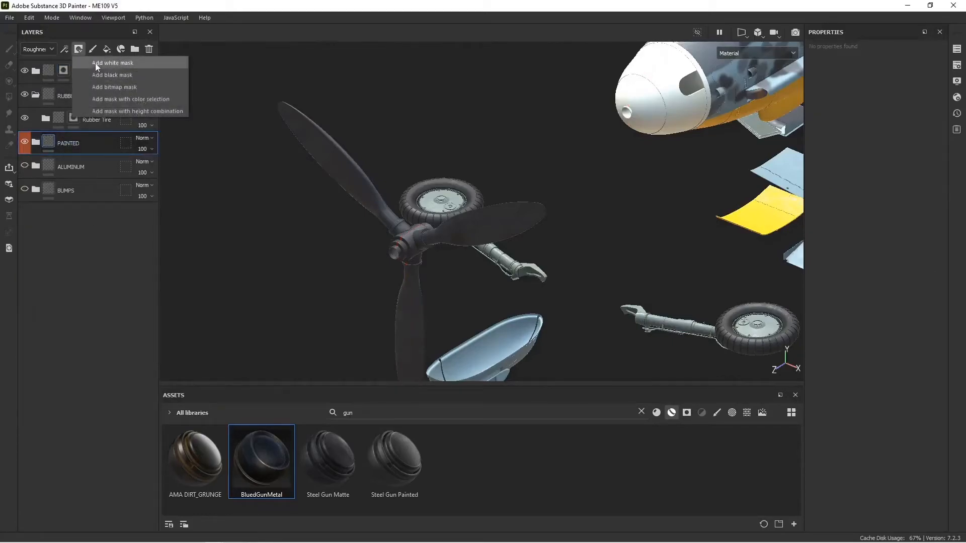
{"action": "left_click", "coordinate": [96, 60]}
Step: Mask the paint off the outer collar band of the upper propeller blades using Polygon Fill with color 0 in UV chunk fill mode
{"action": "scroll", "coordinate": [552, 244], "scroll_direction": "down", "scroll_amount": 5}
{"action": "left_click_drag", "start_coordinate": [552, 244], "coordinate": [518, 232], "text": "alt"}
{"action": "scroll", "coordinate": [450, 238], "scroll_direction": "up", "scroll_amount": 5}
{"action": "scroll", "coordinate": [450, 238], "scroll_direction": "up", "scroll_amount": 3}
{"action": "middle_click_drag", "start_coordinate": [356, 212], "coordinate": [407, 167], "text": "alt"}
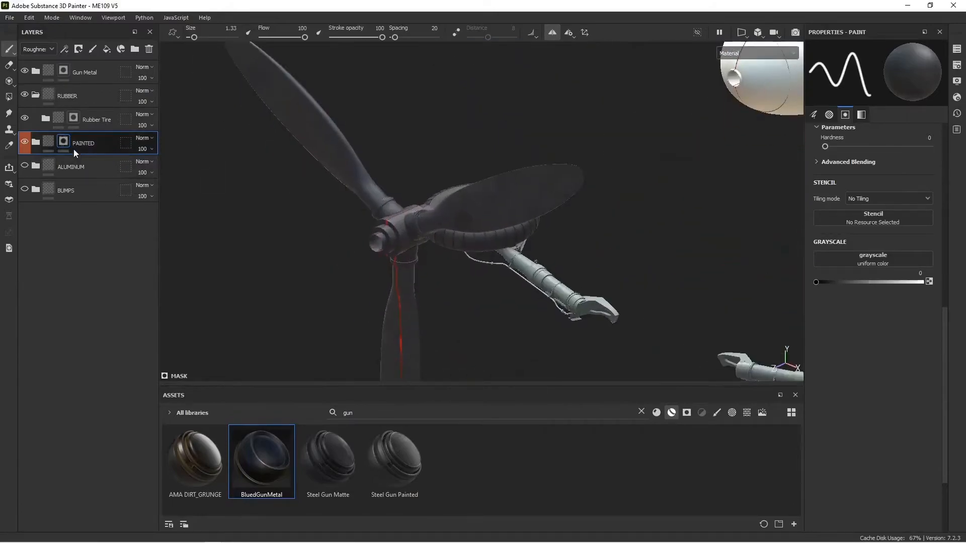
{"action": "key", "text": "4"}
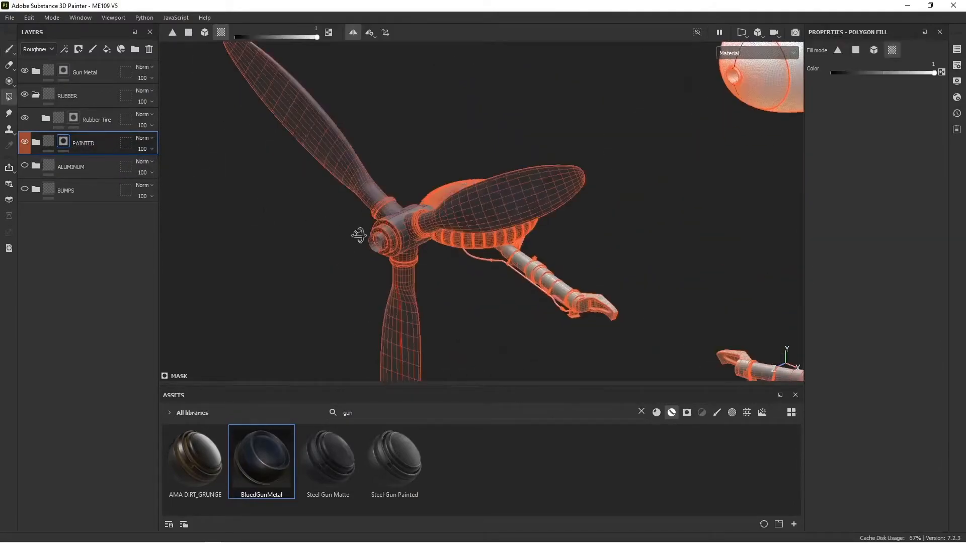
{"action": "scroll", "coordinate": [396, 236], "scroll_direction": "up", "scroll_amount": 3}
{"action": "scroll", "coordinate": [370, 150], "scroll_direction": "up", "scroll_amount": 3}
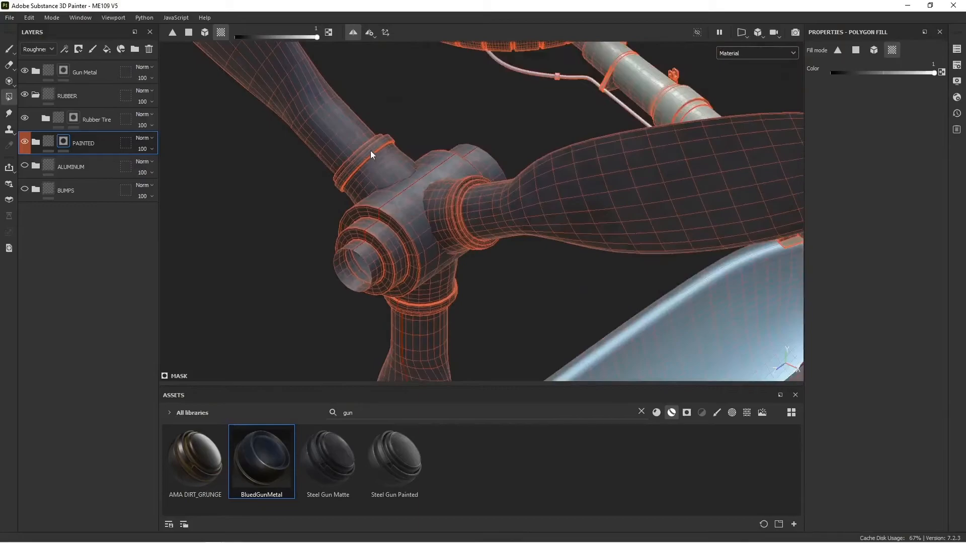
{"action": "key", "text": "x"}
{"action": "left_click", "coordinate": [370, 152]}
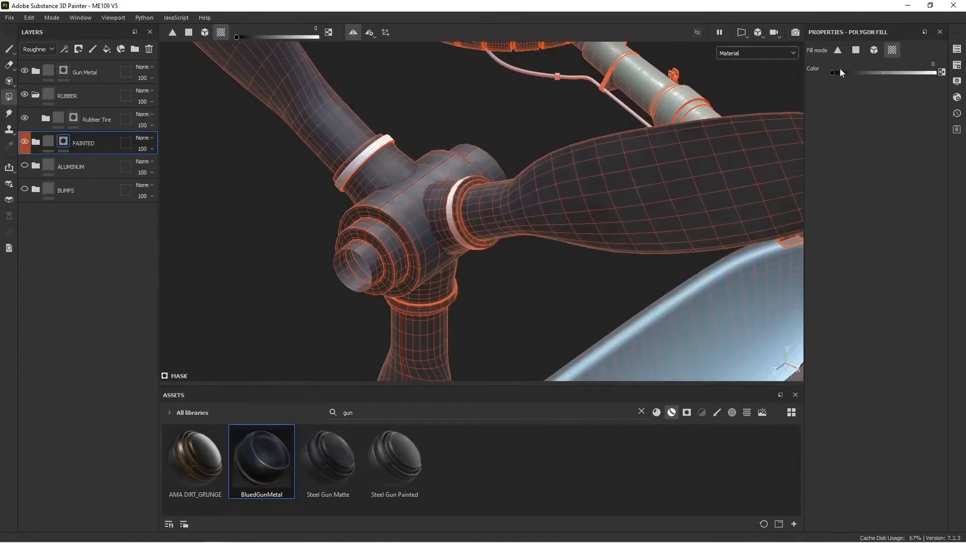
Step: Turn off symmetry and mask the paint off the remaining collar rings on both upper propeller blades
{"action": "left_click_drag", "start_coordinate": [491, 195], "coordinate": [453, 224], "text": "alt"}
{"action": "scroll", "coordinate": [452, 224], "scroll_direction": "up", "scroll_amount": 4}
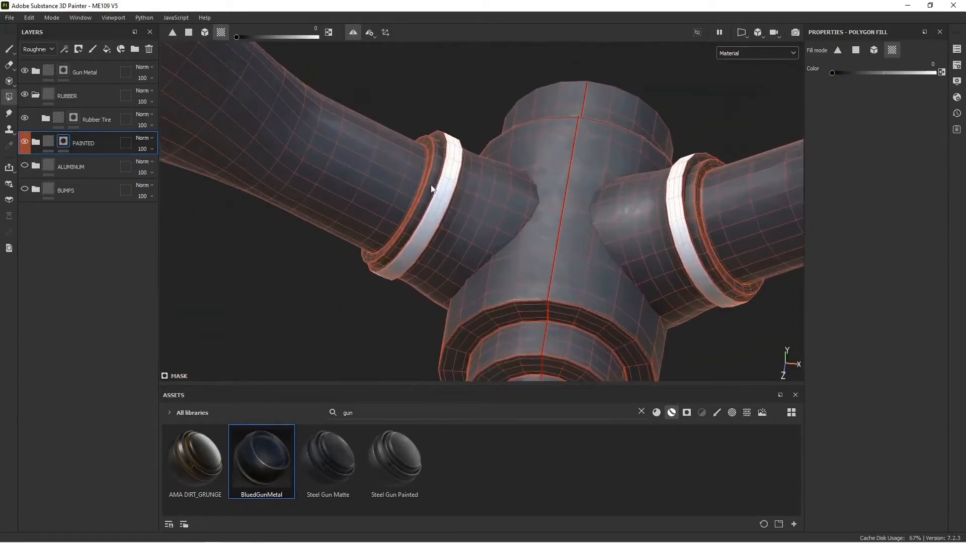
{"action": "left_click", "coordinate": [354, 33]}
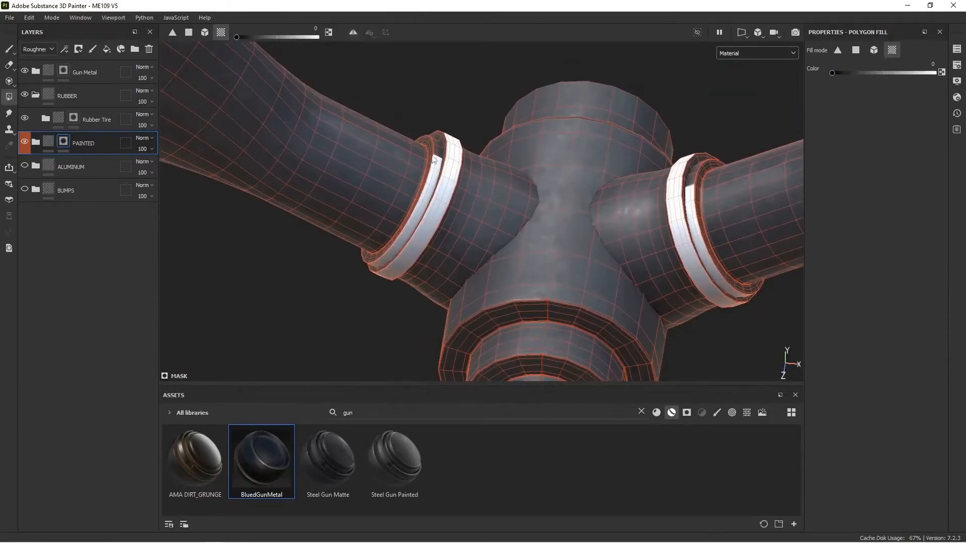
{"action": "left_click", "coordinate": [446, 147]}
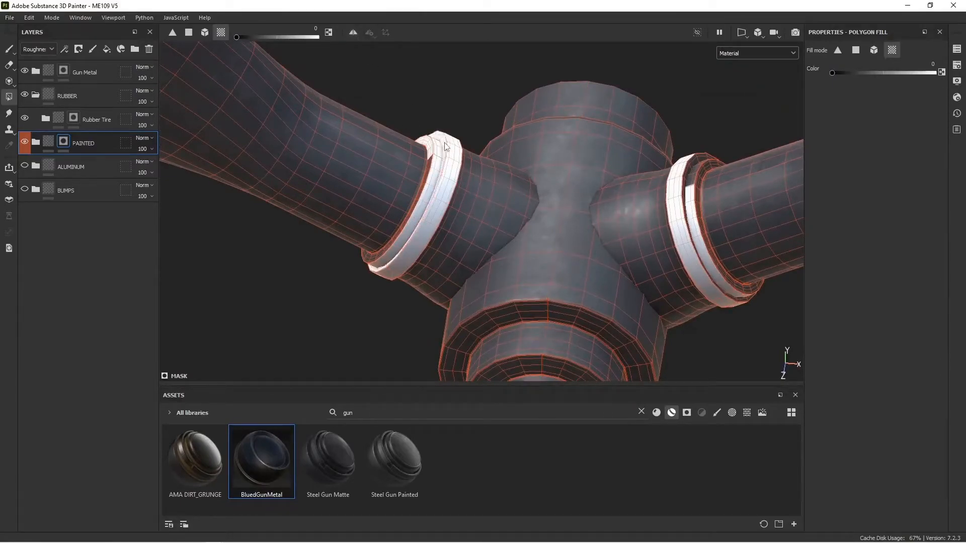
{"action": "left_click", "coordinate": [423, 190]}
{"action": "left_click", "coordinate": [691, 173]}
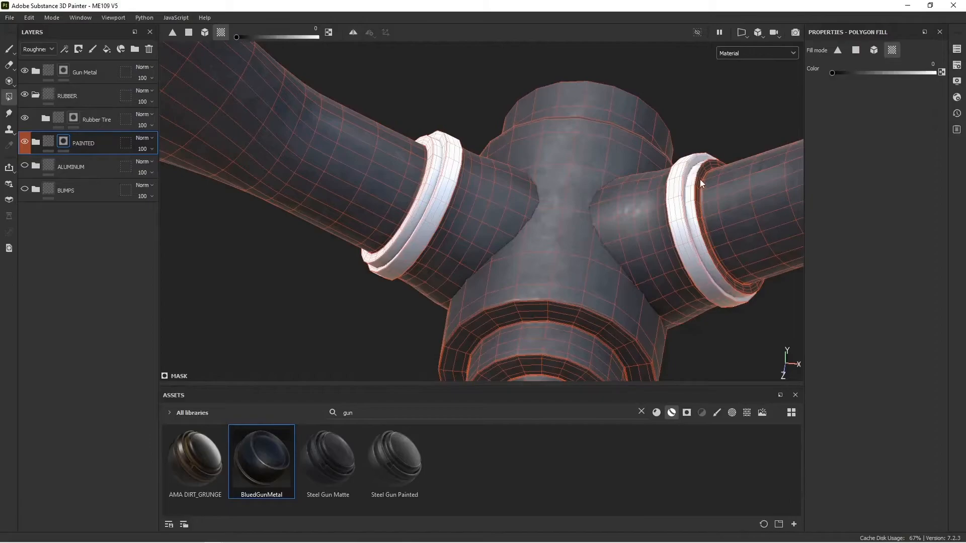
{"action": "left_click", "coordinate": [707, 247]}
Step: Show the ALUMINUM folder and inspect the unpainted collars around the propeller hub
{"action": "left_click_drag", "start_coordinate": [630, 233], "coordinate": [523, 171], "text": "alt"}
{"action": "left_click", "coordinate": [24, 165]}
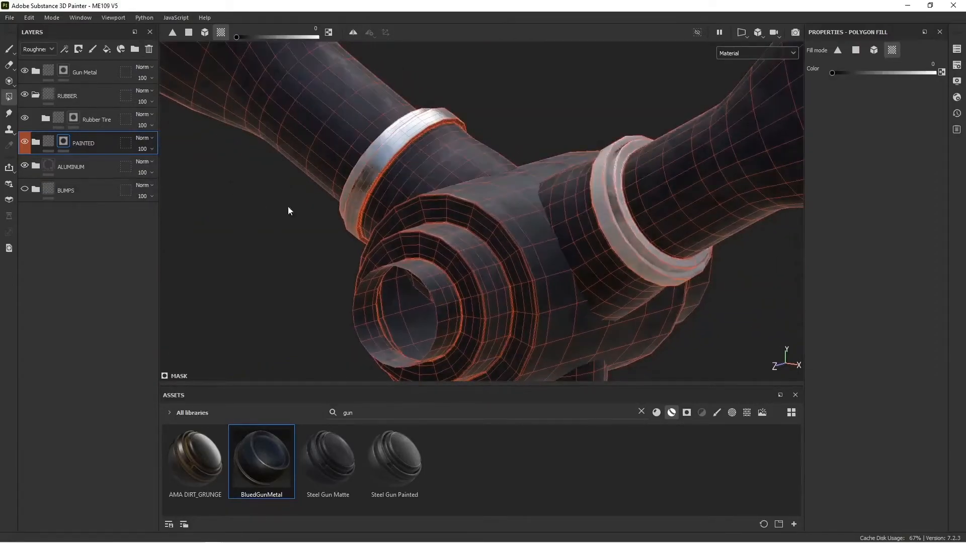
{"action": "left_click_drag", "start_coordinate": [511, 216], "coordinate": [549, 174], "text": "alt"}
{"action": "left_click_drag", "start_coordinate": [376, 229], "coordinate": [419, 176], "text": "alt"}
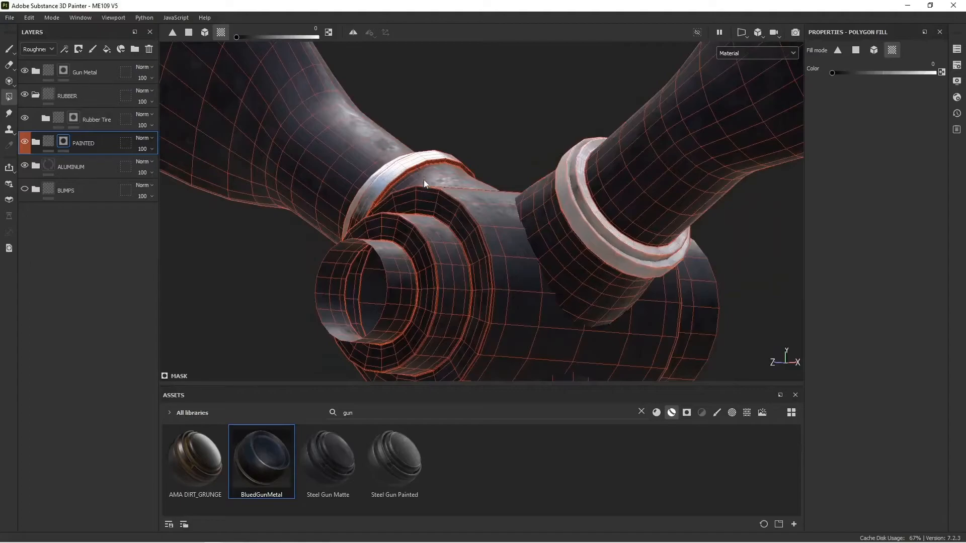
Step: Mask the paint off the collar rings of the lower propeller blade using Polygon Fill with color 0
{"action": "middle_click_drag", "start_coordinate": [509, 174], "coordinate": [523, 188], "text": "alt"}
{"action": "left_click", "coordinate": [508, 178]}
{"action": "left_click", "coordinate": [518, 190]}
{"action": "left_click_drag", "start_coordinate": [533, 200], "coordinate": [359, 150], "text": "alt"}
{"action": "scroll", "coordinate": [557, 176], "scroll_direction": "up", "scroll_amount": 4}
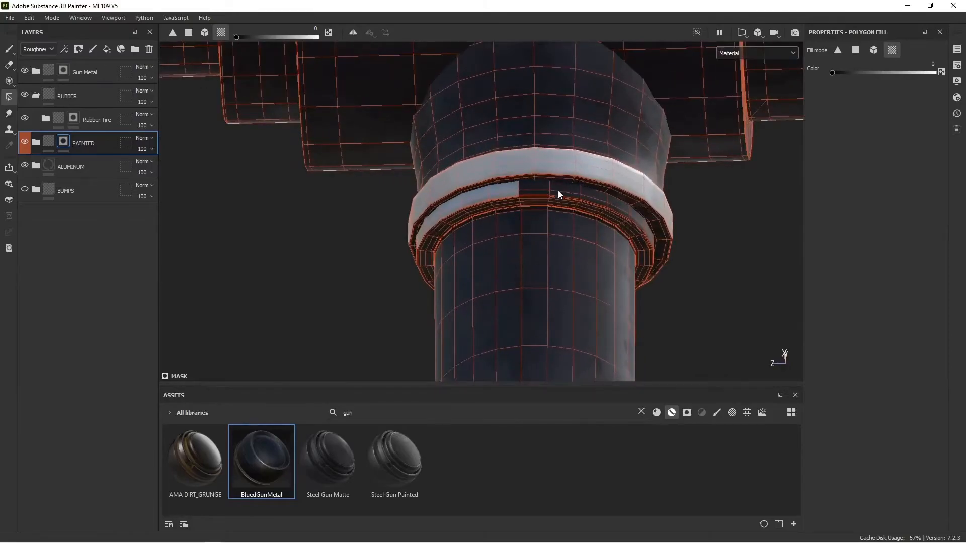
{"action": "left_click", "coordinate": [557, 190]}
{"action": "left_click", "coordinate": [586, 185]}
{"action": "left_click", "coordinate": [589, 210]}
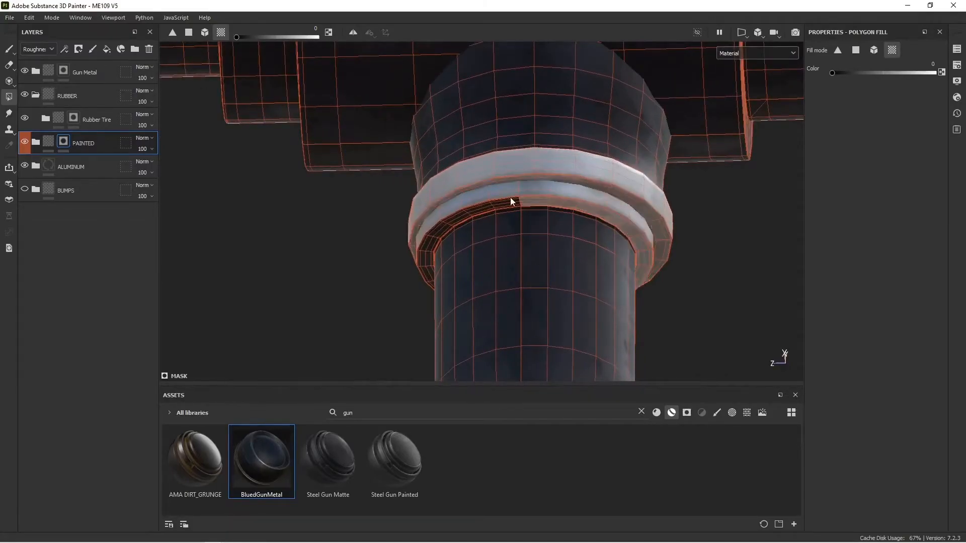
{"action": "left_click", "coordinate": [506, 202]}
{"action": "left_click_drag", "start_coordinate": [506, 201], "coordinate": [535, 156], "text": "alt"}
{"action": "left_click", "coordinate": [536, 151]}
Step: Return to the Paint brush and examine the thin brake line running along the landing gear strut
{"action": "scroll", "coordinate": [581, 143], "scroll_direction": "up", "scroll_amount": 3}
{"action": "scroll", "coordinate": [587, 143], "scroll_direction": "down", "scroll_amount": 6}
{"action": "left_click_drag", "start_coordinate": [590, 133], "coordinate": [420, 153], "text": "alt"}
{"action": "scroll", "coordinate": [463, 176], "scroll_direction": "down", "scroll_amount": 6}
{"action": "scroll", "coordinate": [500, 179], "scroll_direction": "up", "scroll_amount": 5}
{"action": "key", "text": "1"}
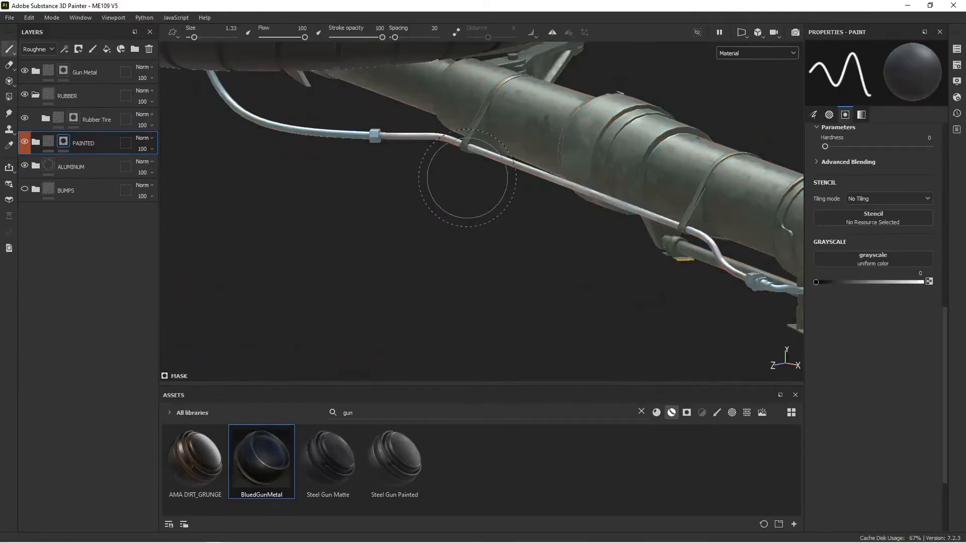
{"action": "scroll", "coordinate": [460, 174], "scroll_direction": "up", "scroll_amount": 4}
{"action": "scroll", "coordinate": [468, 178], "scroll_direction": "up", "scroll_amount": 3}
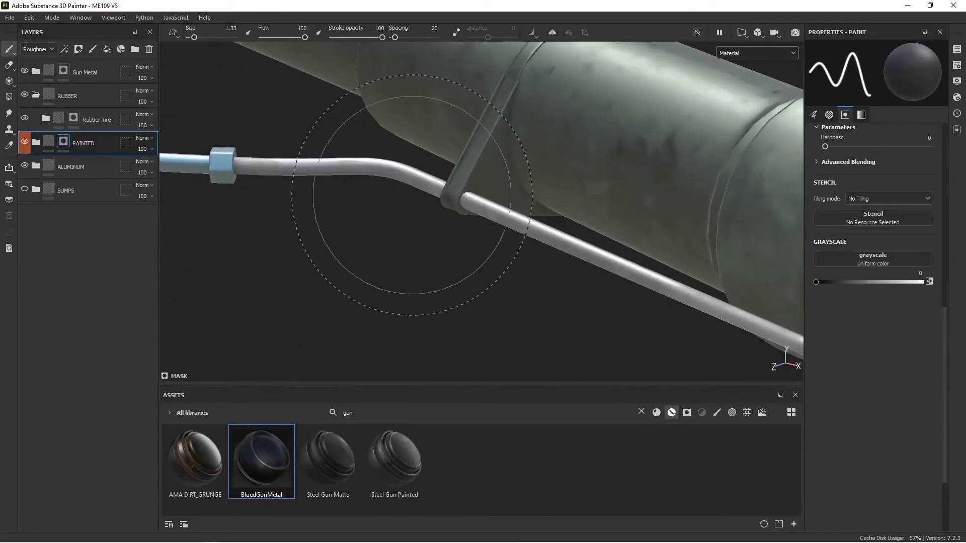
{"action": "middle_click_drag", "start_coordinate": [412, 191], "coordinate": [535, 194], "text": "alt"}
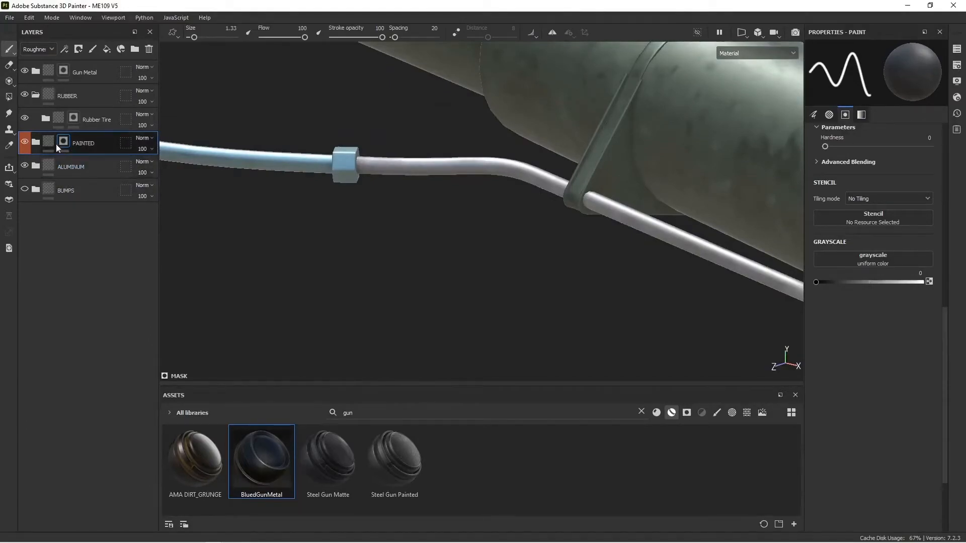
Step: Display the PAINTED folder's mask in the viewport, examine the landing gear brake line, and return to the Material view
{"action": "left_click", "coordinate": [755, 53]}
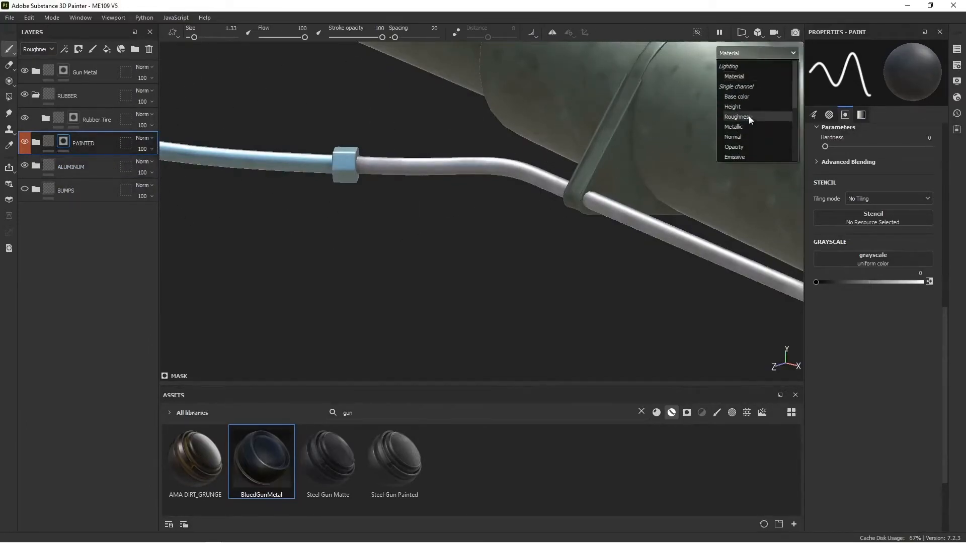
{"action": "scroll", "coordinate": [743, 137], "scroll_direction": "down", "scroll_amount": 3}
{"action": "left_click", "coordinate": [734, 120]}
{"action": "scroll", "coordinate": [444, 136], "scroll_direction": "down", "scroll_amount": 10}
{"action": "mouse_move", "coordinate": [562, 181]}
{"action": "left_mouse_down", "text": "alt"}
{"action": "mouse_move", "coordinate": [520, 183]}
{"action": "mouse_move", "coordinate": [552, 188]}
{"action": "mouse_move", "coordinate": [571, 126]}
{"action": "mouse_move", "coordinate": [563, 175]}
{"action": "mouse_move", "coordinate": [476, 201]}
{"action": "mouse_move", "coordinate": [587, 187]}
{"action": "left_mouse_up", "text": "alt"}
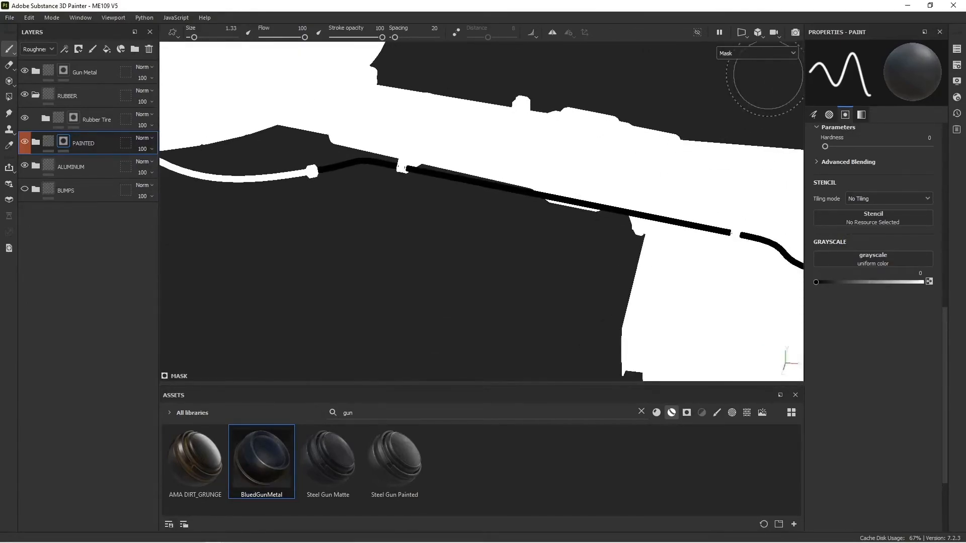
{"action": "left_click", "coordinate": [767, 55]}
{"action": "left_click", "coordinate": [734, 80]}
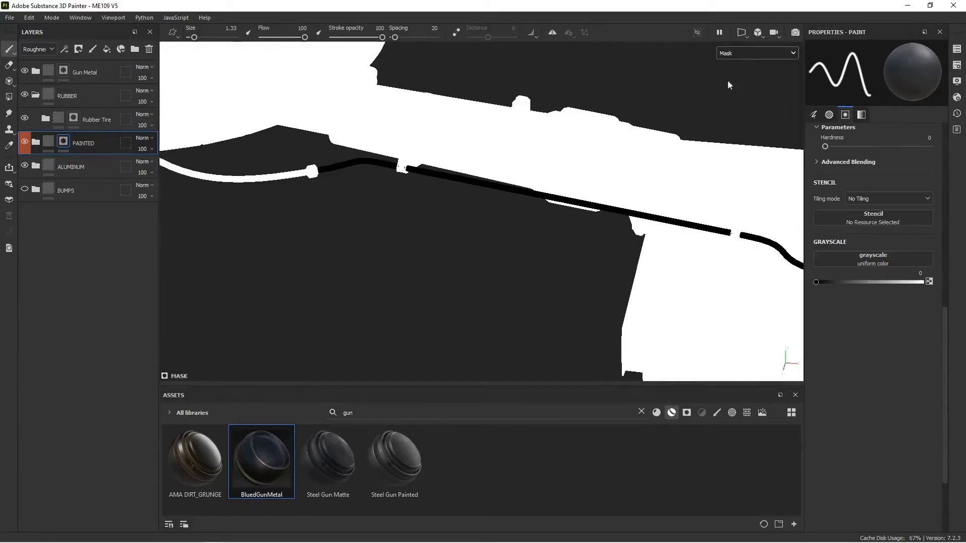
{"action": "key", "text": "m"}
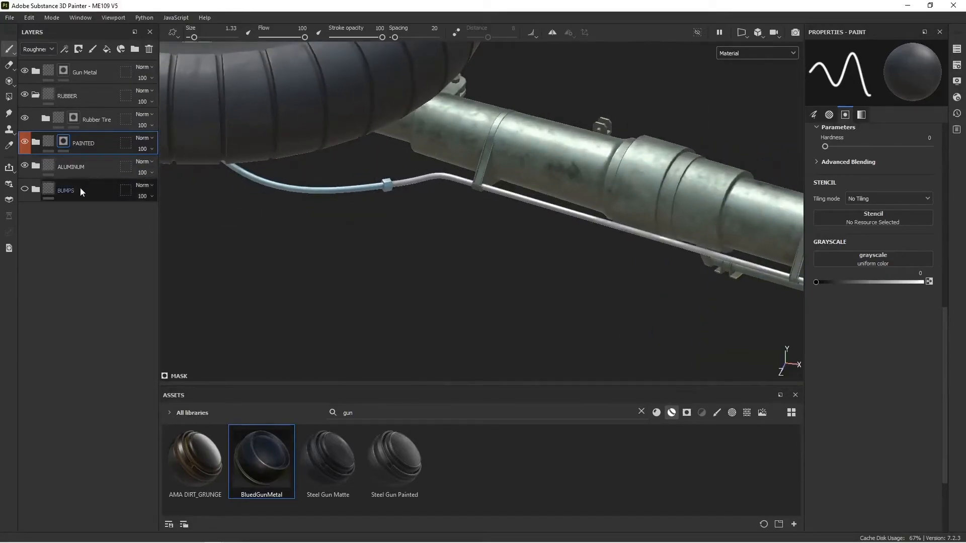
Step: Add a fill layer and place it between the PAINTED and ALUMINUM folders
{"action": "left_click", "coordinate": [80, 188]}
{"action": "left_click", "coordinate": [107, 49]}
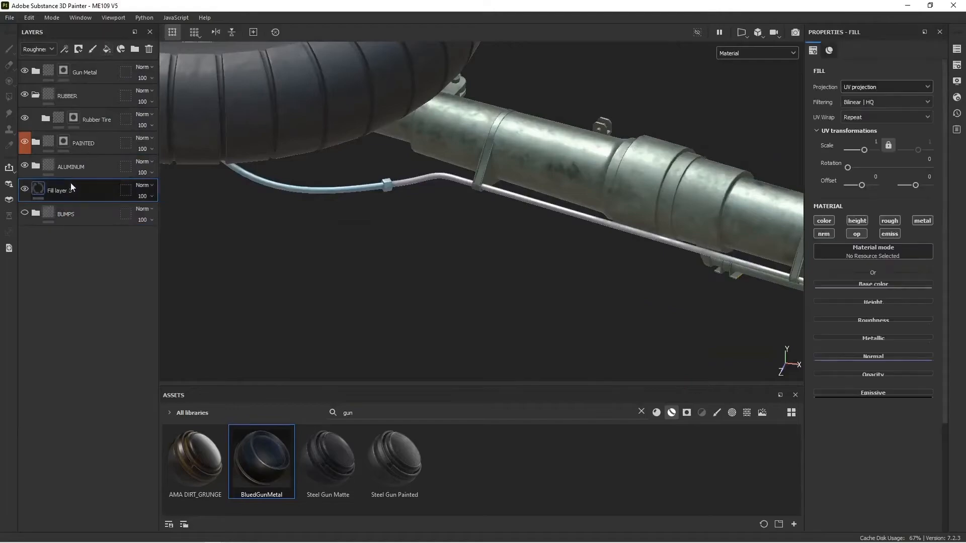
{"action": "left_click_drag", "start_coordinate": [72, 184], "coordinate": [65, 159]}
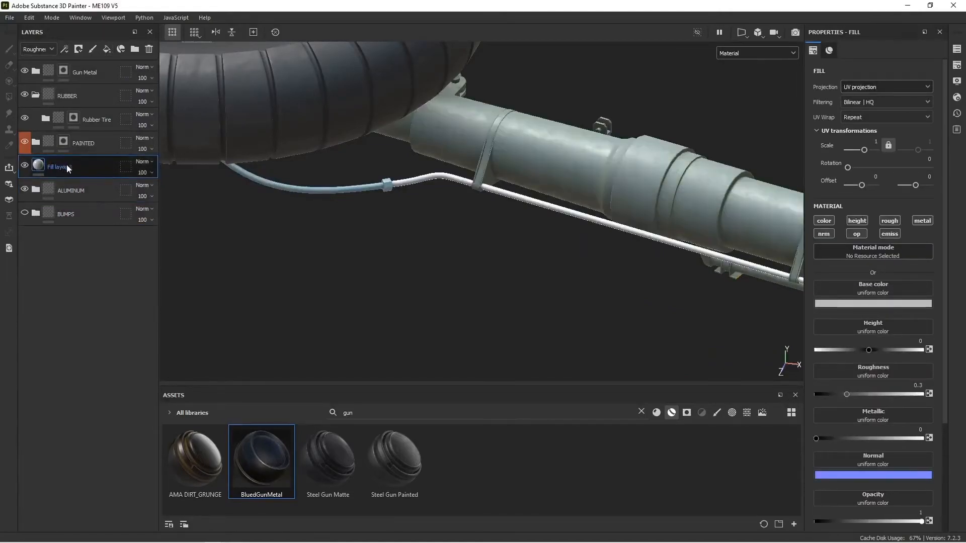
Step: Limit the new fill layer to the color channel and set its base color to bright magenta
{"action": "left_click", "coordinate": [824, 221]}
{"action": "left_click", "coordinate": [864, 304]}
{"action": "left_click", "coordinate": [865, 339]}
{"action": "left_click_drag", "start_coordinate": [914, 381], "coordinate": [911, 335]}
{"action": "left_click", "coordinate": [899, 327]}
Step: On the PAINTED mask, use Polygon Fill with color 0 to unpaint the brake line's fitting and bent end pipe near the strut bracket
{"action": "left_click_drag", "start_coordinate": [591, 266], "coordinate": [575, 236], "text": "alt"}
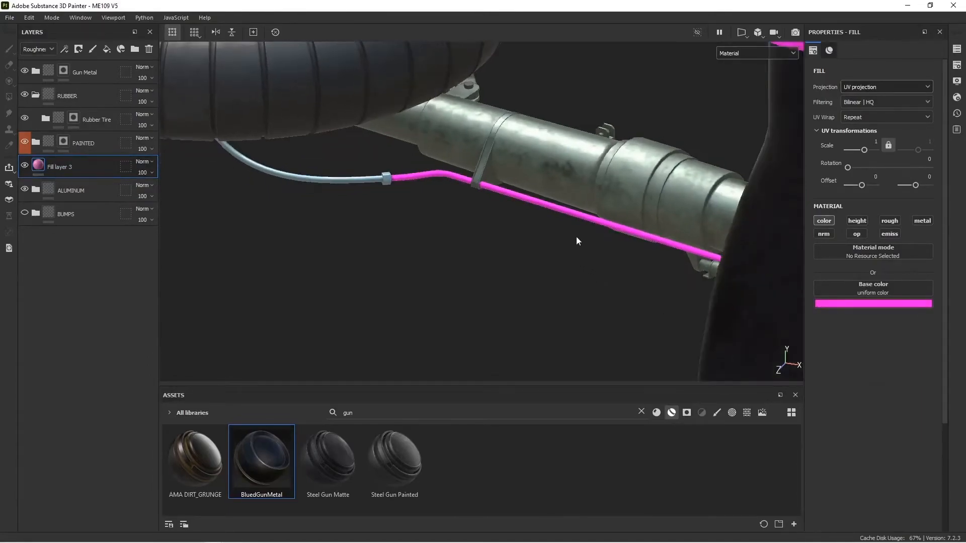
{"action": "scroll", "coordinate": [575, 236], "scroll_direction": "down", "scroll_amount": 5}
{"action": "scroll", "coordinate": [567, 235], "scroll_direction": "down", "scroll_amount": 5}
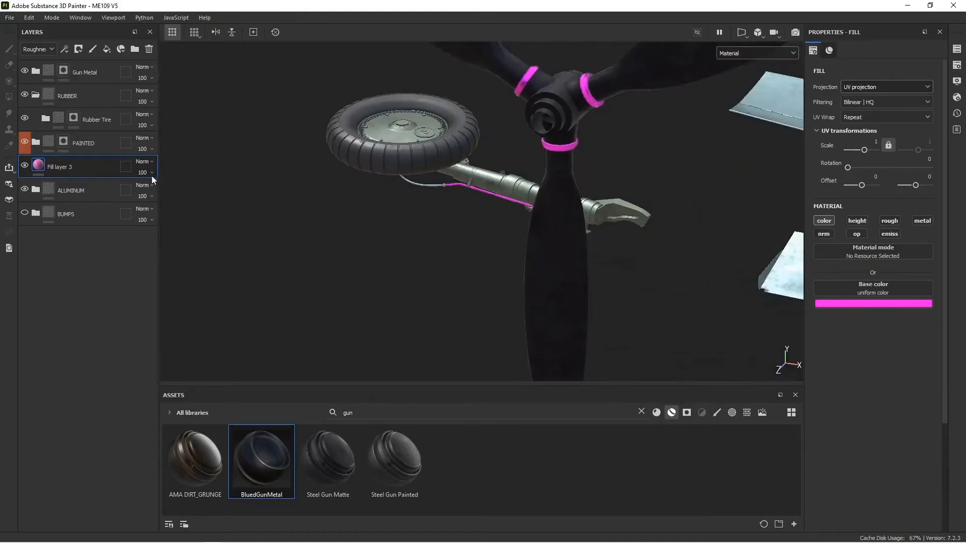
{"action": "left_click_drag", "start_coordinate": [663, 192], "coordinate": [628, 198], "text": "alt"}
{"action": "middle_click_drag", "start_coordinate": [628, 197], "coordinate": [477, 182], "text": "alt"}
{"action": "scroll", "coordinate": [500, 210], "scroll_direction": "up", "scroll_amount": 8}
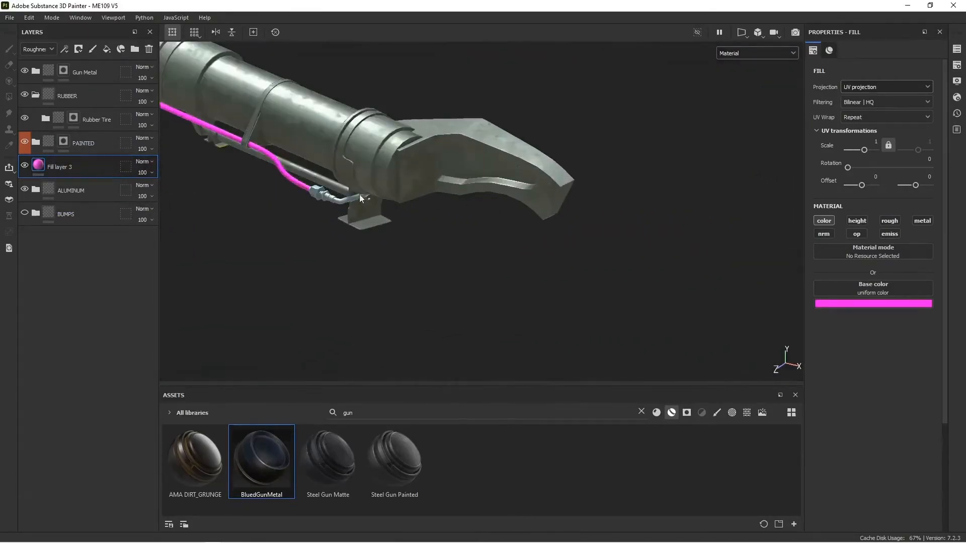
{"action": "left_click_drag", "start_coordinate": [414, 236], "coordinate": [427, 241], "text": "alt"}
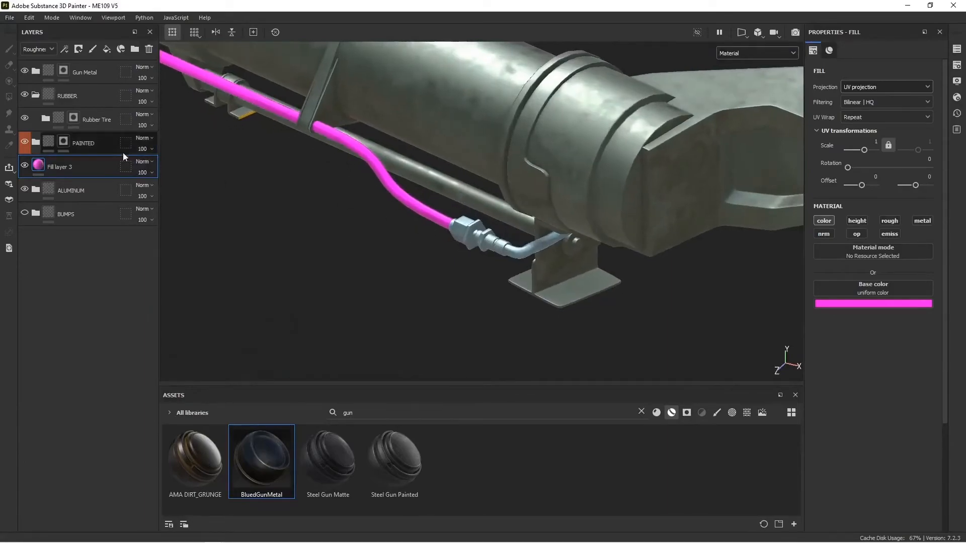
{"action": "left_click", "coordinate": [65, 142]}
{"action": "key", "text": "4"}
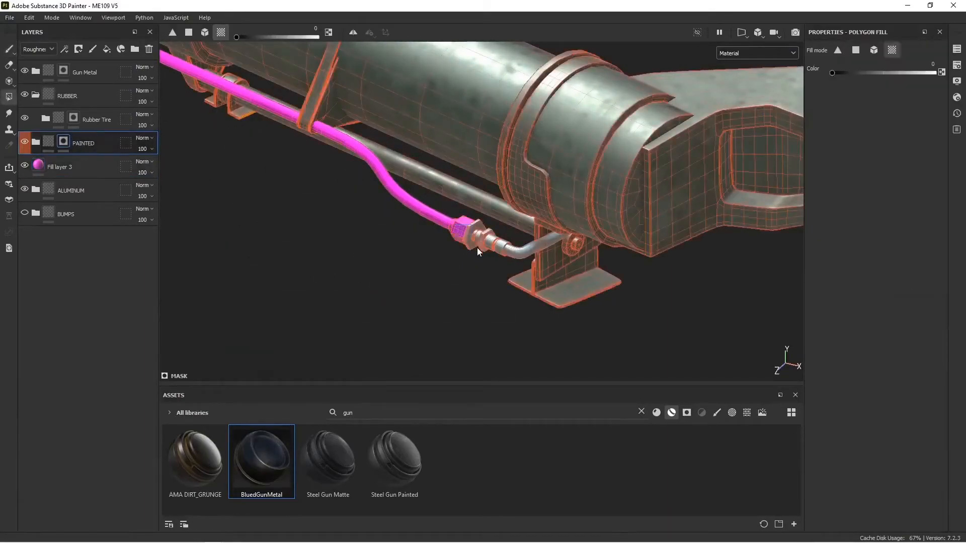
{"action": "scroll", "coordinate": [536, 243], "scroll_direction": "down", "scroll_amount": 10}
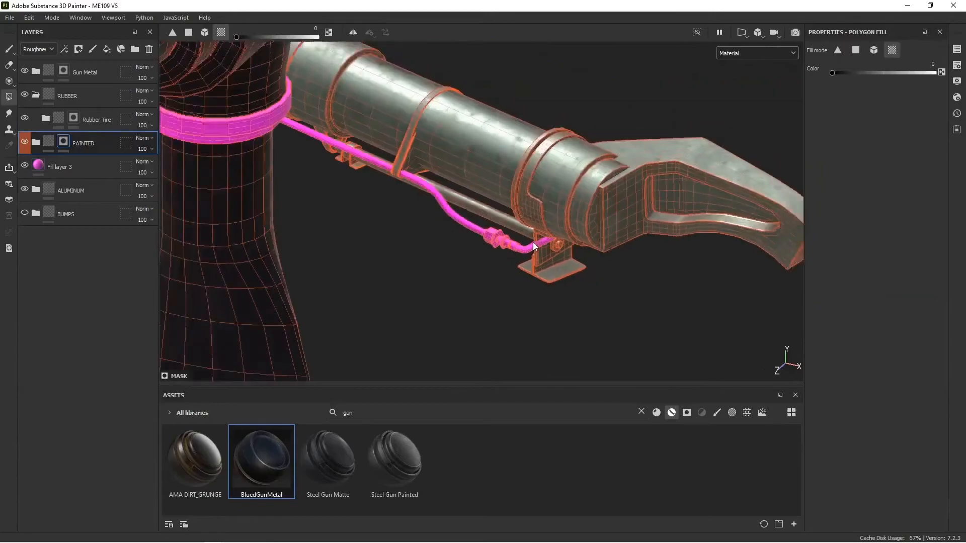
Step: Mask the paint off the metal brake line and its hex nut on the opposite landing gear
{"action": "middle_click_drag", "start_coordinate": [608, 255], "coordinate": [508, 209], "text": "alt"}
{"action": "scroll", "coordinate": [575, 236], "scroll_direction": "down", "scroll_amount": 5}
{"action": "middle_click_drag", "start_coordinate": [559, 248], "coordinate": [393, 302], "text": "alt"}
{"action": "scroll", "coordinate": [594, 255], "scroll_direction": "up", "scroll_amount": 6}
{"action": "middle_click_drag", "start_coordinate": [604, 292], "coordinate": [548, 268], "text": "alt"}
{"action": "scroll", "coordinate": [547, 268], "scroll_direction": "up", "scroll_amount": 8}
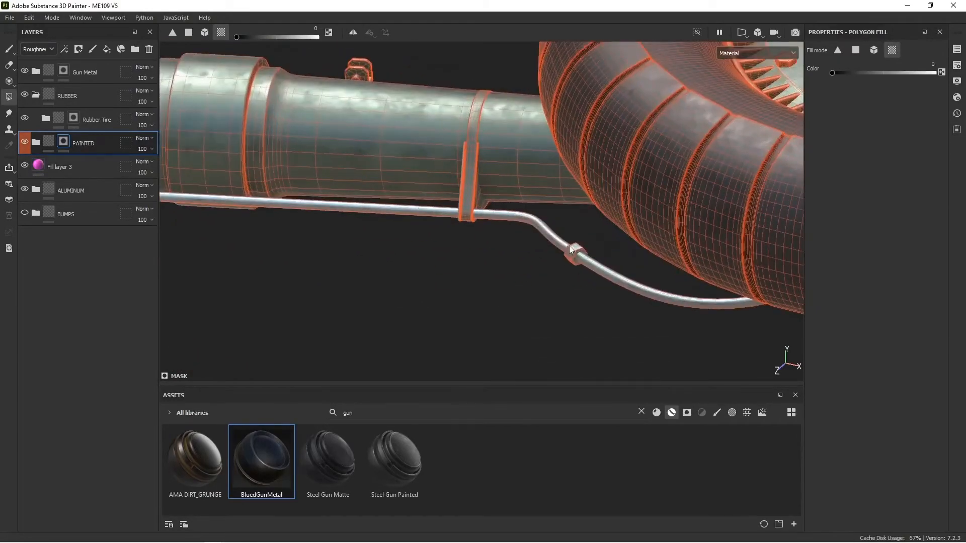
{"action": "left_click", "coordinate": [568, 247]}
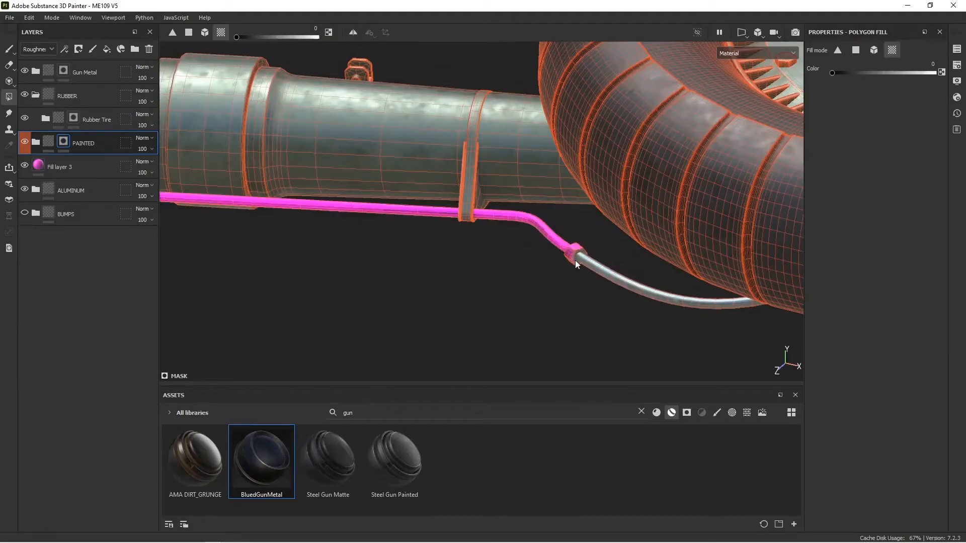
Step: Switch Polygon Fill to mesh fill mode, turn on symmetry, and mask the paint off the opposite brake line's end fitting and bent pipe
{"action": "scroll", "coordinate": [568, 265], "scroll_direction": "up", "scroll_amount": 5}
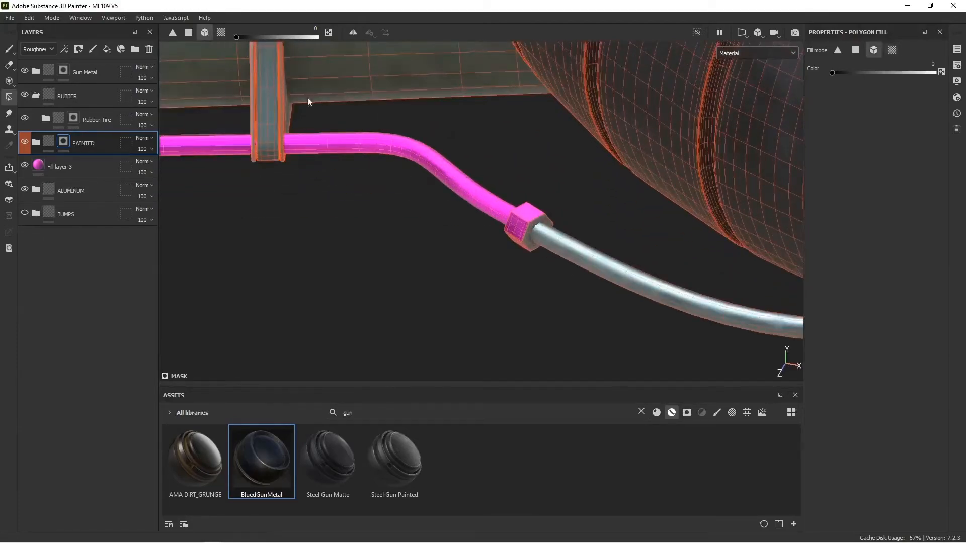
{"action": "left_click", "coordinate": [353, 34]}
{"action": "middle_click_drag", "start_coordinate": [318, 178], "coordinate": [543, 221], "text": "alt"}
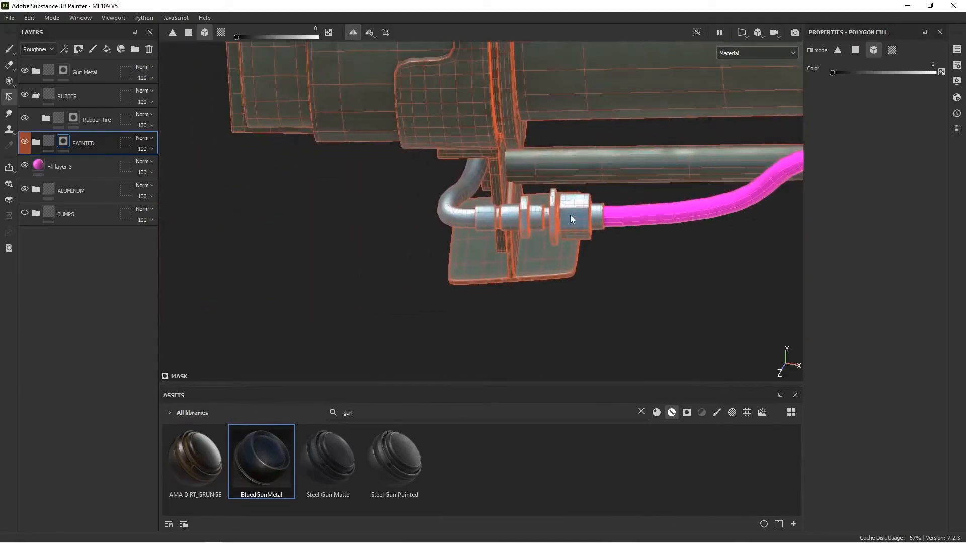
{"action": "left_click", "coordinate": [596, 219]}
{"action": "left_click_drag", "start_coordinate": [572, 222], "coordinate": [584, 233], "text": "alt"}
{"action": "left_click", "coordinate": [465, 217]}
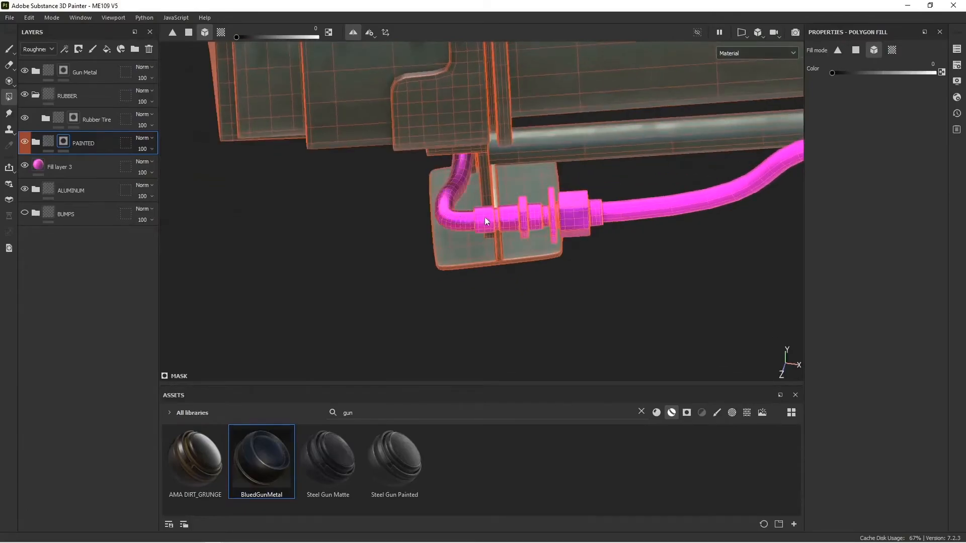
Step: Mask the paint off the straight tube running beneath the landing gear strut
{"action": "scroll", "coordinate": [504, 207], "scroll_direction": "down", "scroll_amount": 3}
{"action": "scroll", "coordinate": [505, 206], "scroll_direction": "down", "scroll_amount": 4}
{"action": "scroll", "coordinate": [541, 202], "scroll_direction": "up", "scroll_amount": 1}
{"action": "left_click", "coordinate": [541, 195]}
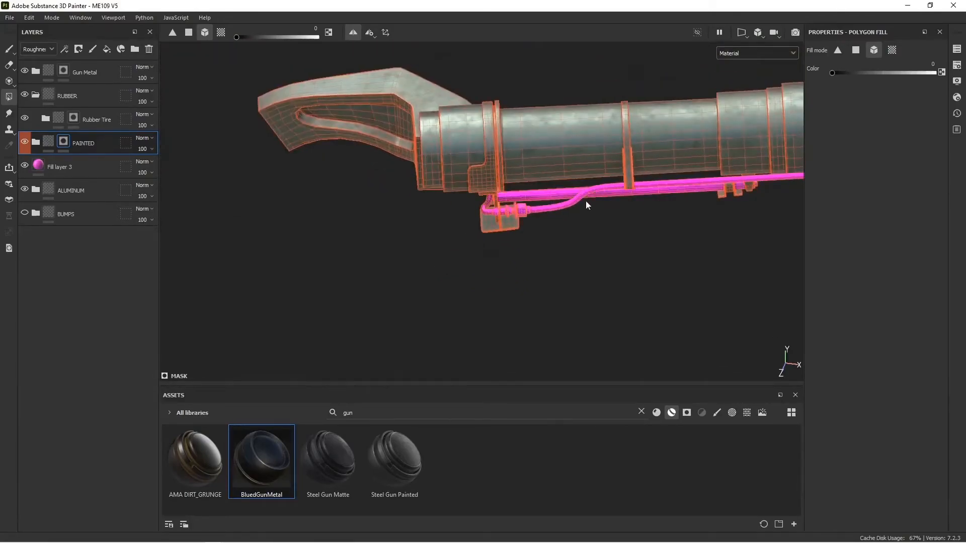
Step: Check the mask along the brake lines of both landing gears, from the strut bracket to the hose at the wheel
{"action": "middle_click_drag", "start_coordinate": [620, 193], "coordinate": [541, 215], "text": "alt"}
{"action": "left_click_drag", "start_coordinate": [541, 214], "coordinate": [566, 222], "text": "alt"}
{"action": "left_click_drag", "start_coordinate": [482, 218], "coordinate": [491, 224], "text": "alt"}
{"action": "scroll", "coordinate": [491, 224], "scroll_direction": "down", "scroll_amount": 3}
{"action": "scroll", "coordinate": [491, 224], "scroll_direction": "down", "scroll_amount": 5}
{"action": "middle_click_drag", "start_coordinate": [397, 239], "coordinate": [543, 284], "text": "alt"}
{"action": "scroll", "coordinate": [515, 242], "scroll_direction": "up", "scroll_amount": 4}
{"action": "scroll", "coordinate": [519, 241], "scroll_direction": "up", "scroll_amount": 5}
{"action": "middle_click_drag", "start_coordinate": [466, 232], "coordinate": [631, 281], "text": "alt"}
{"action": "left_click_drag", "start_coordinate": [409, 230], "coordinate": [365, 206], "text": "alt"}
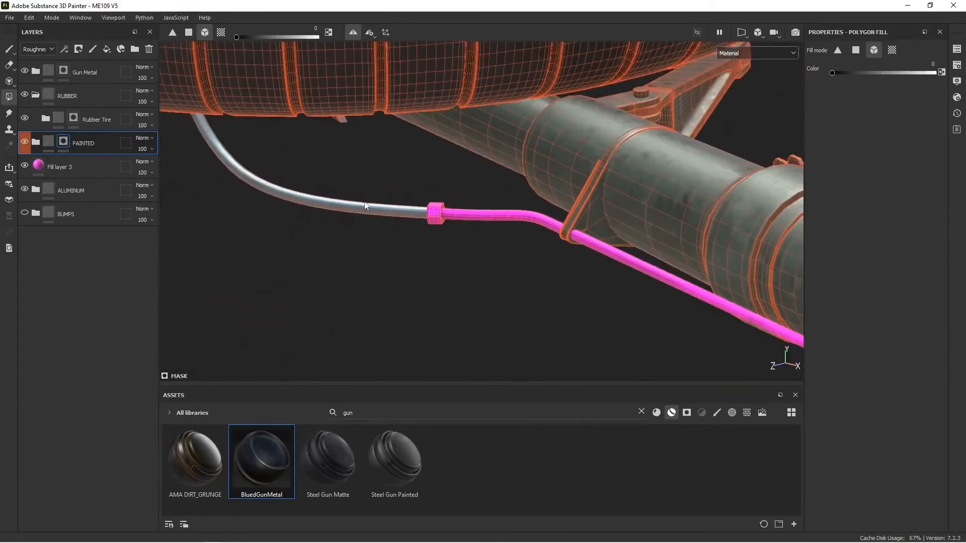
Step: Add the flexible brake hose beside the wheel to the Rubber Tire mask using Polygon Fill with color 1
{"action": "left_click", "coordinate": [73, 118]}
{"action": "right_click", "coordinate": [75, 120]}
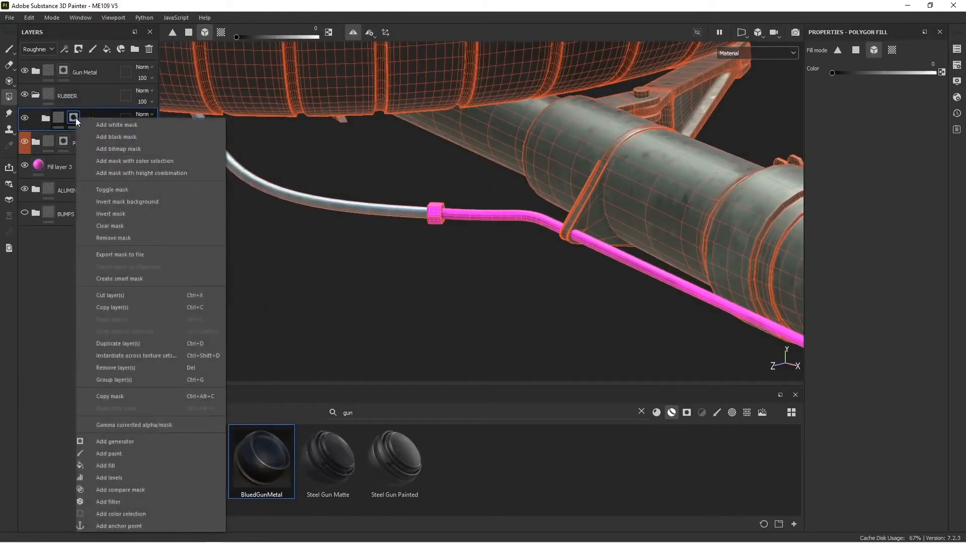
{"action": "left_click", "coordinate": [187, 100]}
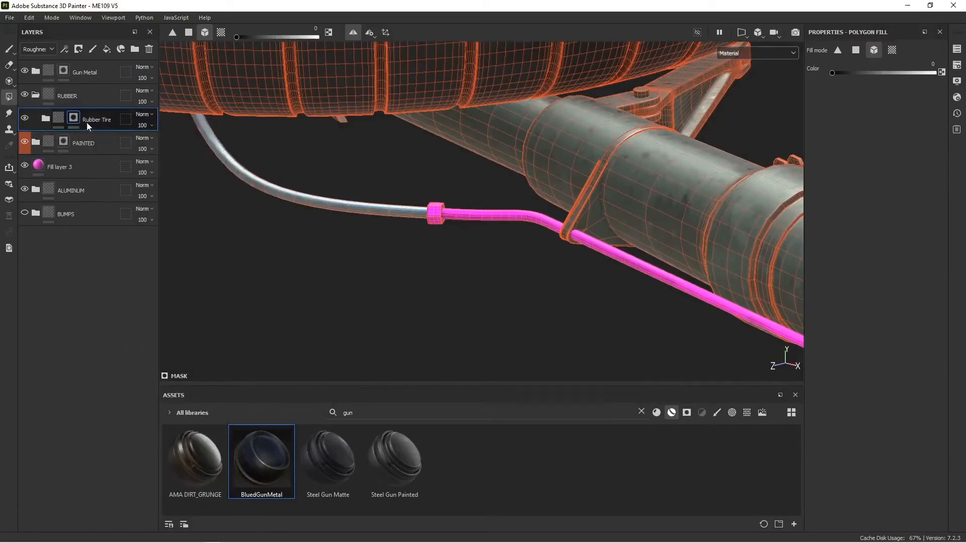
{"action": "left_click_drag", "start_coordinate": [281, 191], "coordinate": [345, 205], "text": "alt"}
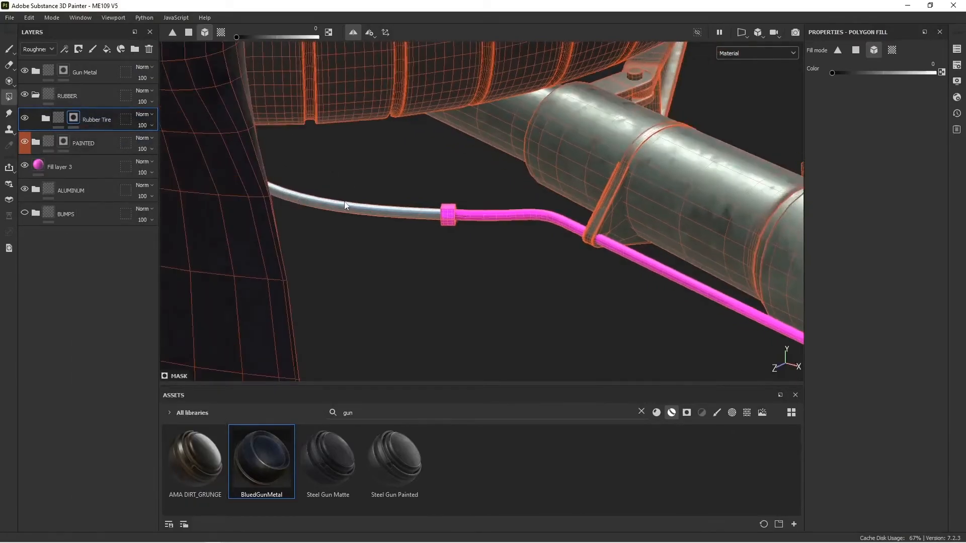
{"action": "left_click", "coordinate": [351, 208]}
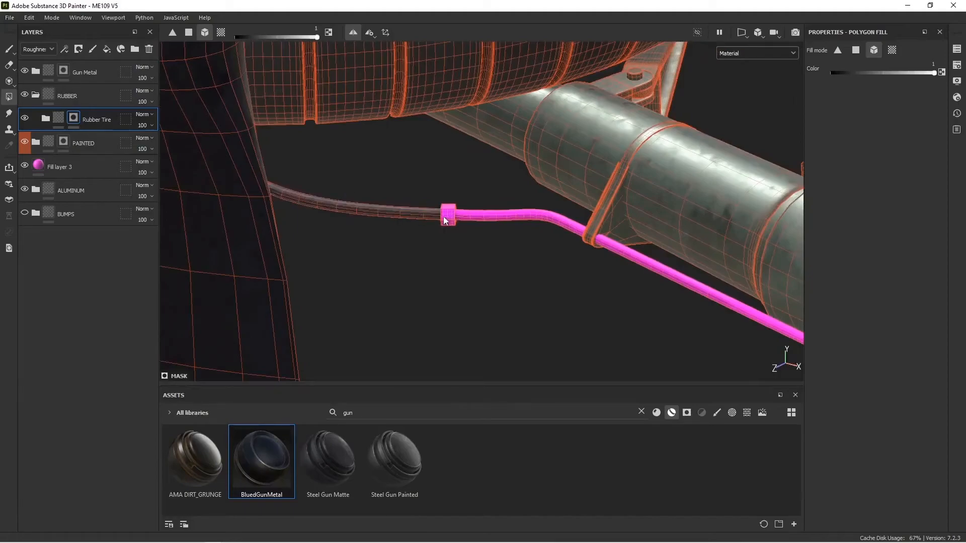
Step: Return to the Paint brush and inspect both landing gears from several sides for parts needing bare metal or rubber
{"action": "scroll", "coordinate": [504, 216], "scroll_direction": "down", "scroll_amount": 6}
{"action": "middle_click_drag", "start_coordinate": [533, 211], "coordinate": [263, 203], "text": "alt"}
{"action": "middle_click_drag", "start_coordinate": [755, 239], "coordinate": [482, 214], "text": "alt"}
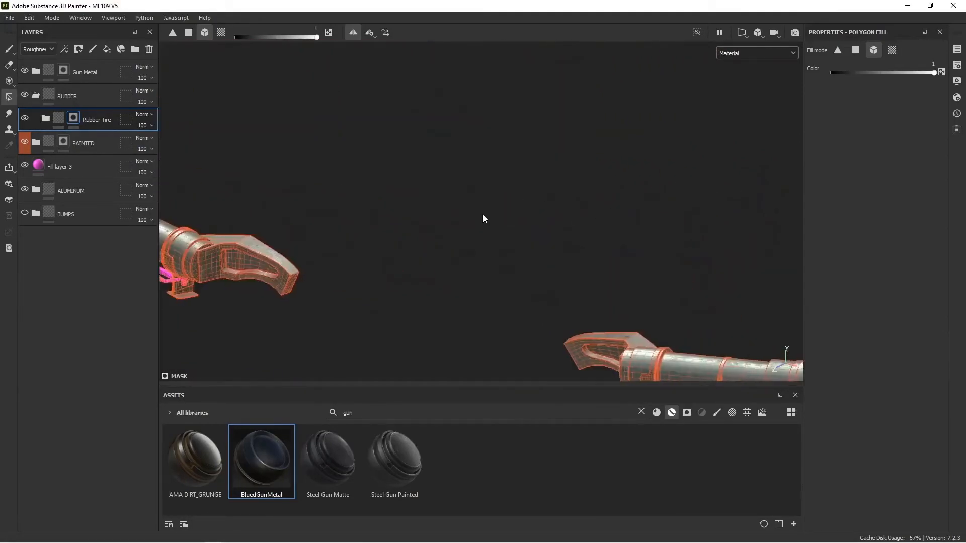
{"action": "key", "text": "1"}
{"action": "key", "text": "x"}
{"action": "scroll", "coordinate": [518, 250], "scroll_direction": "down", "scroll_amount": 3}
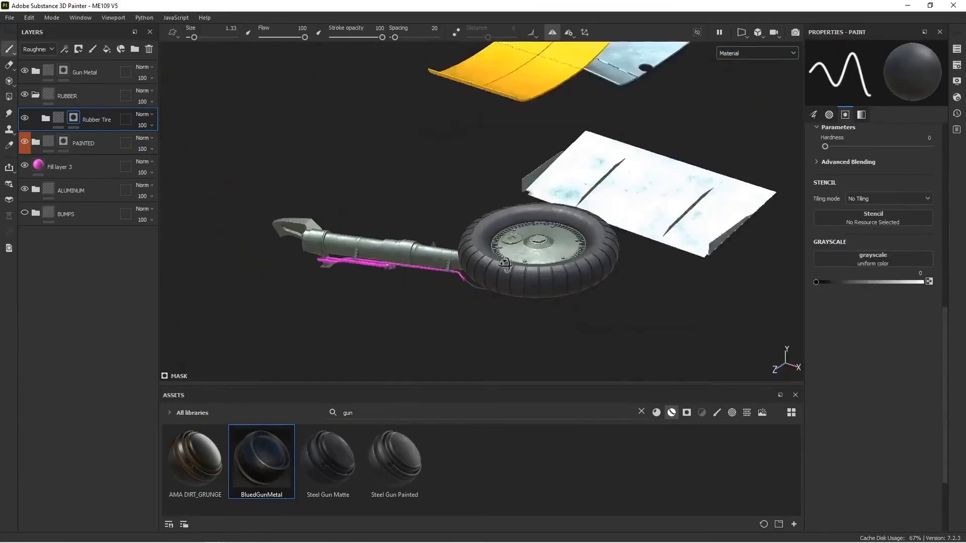
{"action": "left_click_drag", "start_coordinate": [554, 234], "coordinate": [570, 114], "text": "alt"}
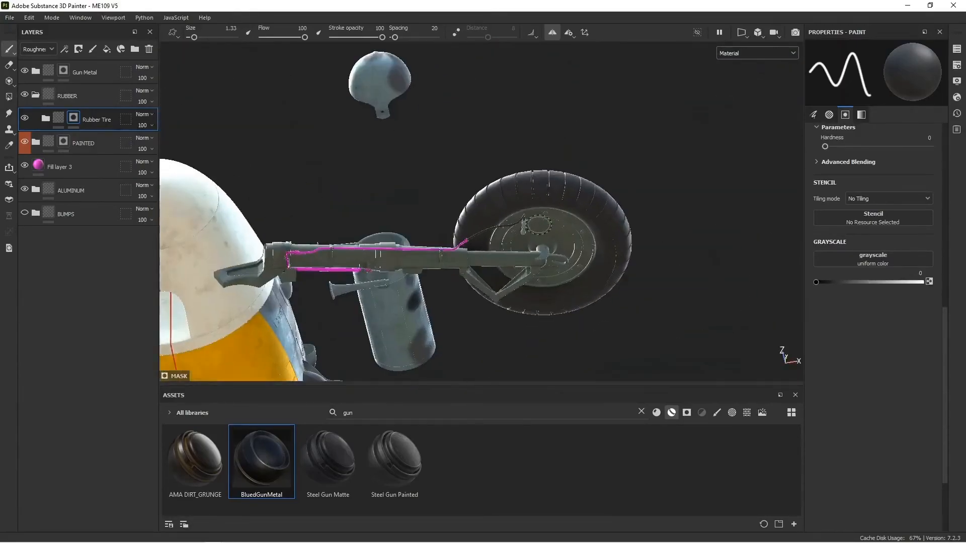
{"action": "scroll", "coordinate": [534, 215], "scroll_direction": "up", "scroll_amount": 6}
{"action": "mouse_move", "coordinate": [533, 214]}
{"action": "left_mouse_down", "text": "alt"}
{"action": "mouse_move", "coordinate": [520, 238]}
{"action": "mouse_move", "coordinate": [486, 238]}
{"action": "mouse_move", "coordinate": [471, 206]}
{"action": "mouse_move", "coordinate": [424, 240]}
{"action": "mouse_move", "coordinate": [342, 202]}
{"action": "mouse_move", "coordinate": [503, 258]}
{"action": "mouse_move", "coordinate": [537, 229]}
{"action": "left_mouse_up", "text": "alt"}
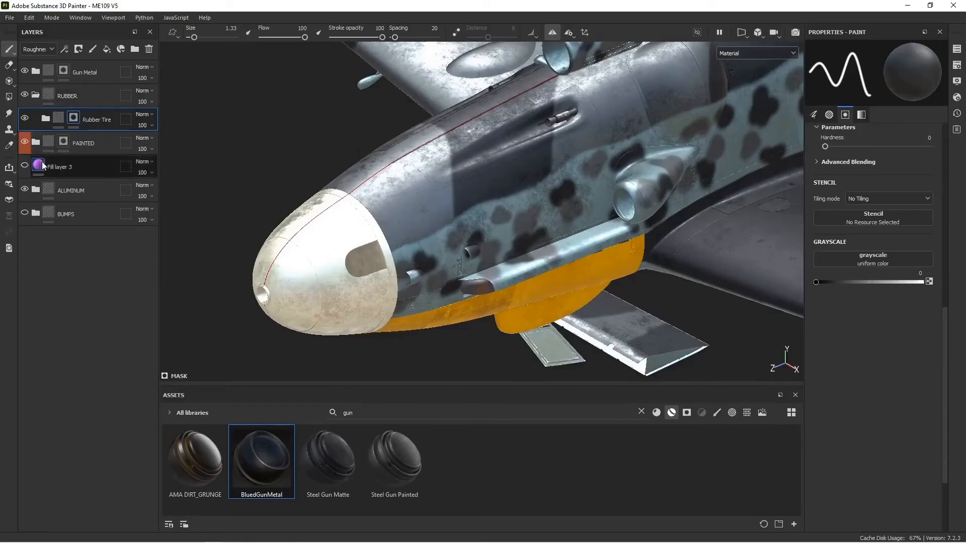
Step: Hide the magenta fill layer and inspect the bare aluminum brake lines, the rubber hose and the propeller collars
{"action": "left_click_drag", "start_coordinate": [428, 262], "coordinate": [432, 240], "text": "alt"}
{"action": "middle_click_drag", "start_coordinate": [402, 347], "coordinate": [520, 186], "text": "alt"}
{"action": "middle_click_drag", "start_coordinate": [326, 303], "coordinate": [534, 201], "text": "alt"}
{"action": "scroll", "coordinate": [483, 158], "scroll_direction": "up", "scroll_amount": 3}
{"action": "scroll", "coordinate": [459, 183], "scroll_direction": "down", "scroll_amount": 3}
{"action": "scroll", "coordinate": [534, 201], "scroll_direction": "up", "scroll_amount": 3}
{"action": "middle_click_drag", "start_coordinate": [214, 268], "coordinate": [486, 203], "text": "alt"}
{"action": "scroll", "coordinate": [486, 203], "scroll_direction": "up", "scroll_amount": 3}
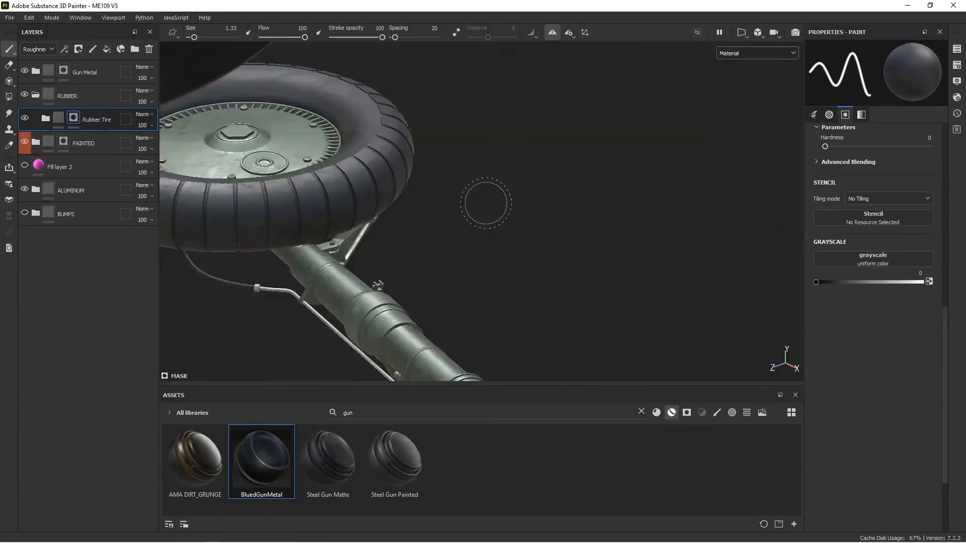
{"action": "middle_click_drag", "start_coordinate": [274, 295], "coordinate": [539, 204], "text": "alt"}
{"action": "scroll", "coordinate": [538, 204], "scroll_direction": "down", "scroll_amount": 4}
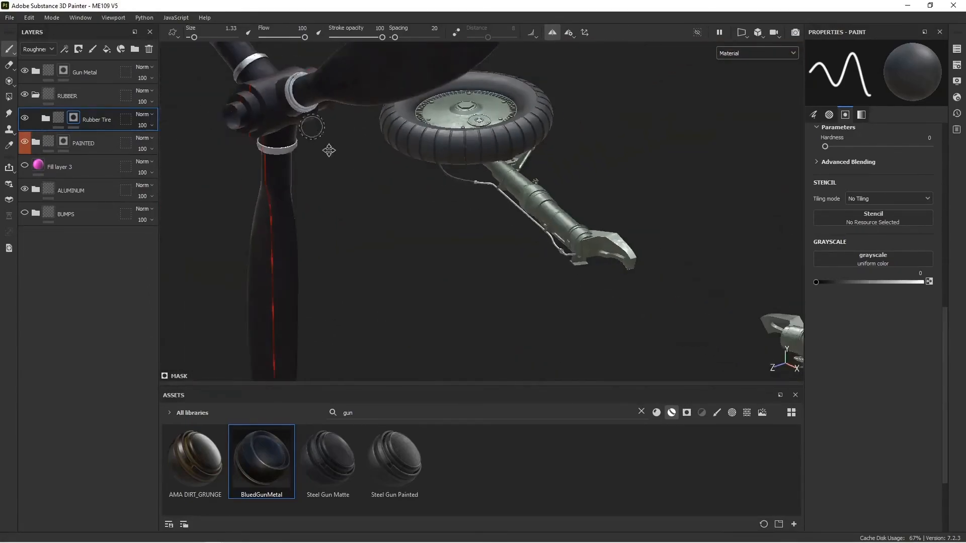
{"action": "middle_click_drag", "start_coordinate": [313, 129], "coordinate": [407, 221], "text": "alt"}
{"action": "left_click_drag", "start_coordinate": [407, 220], "coordinate": [402, 261], "text": "alt"}
{"action": "scroll", "coordinate": [252, 185], "scroll_direction": "up", "scroll_amount": 3}
{"action": "middle_click_drag", "start_coordinate": [164, 150], "coordinate": [253, 185], "text": "alt"}
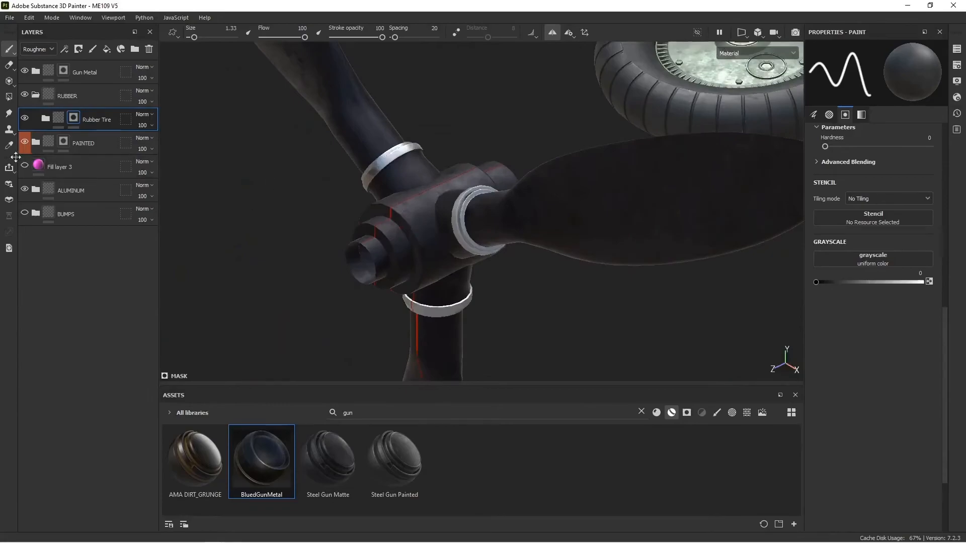
Step: Remove the propeller hub from the PAINTED folder's mask using mesh Polygon Fill with color 0, then return to the Paint brush
{"action": "left_click", "coordinate": [65, 146]}
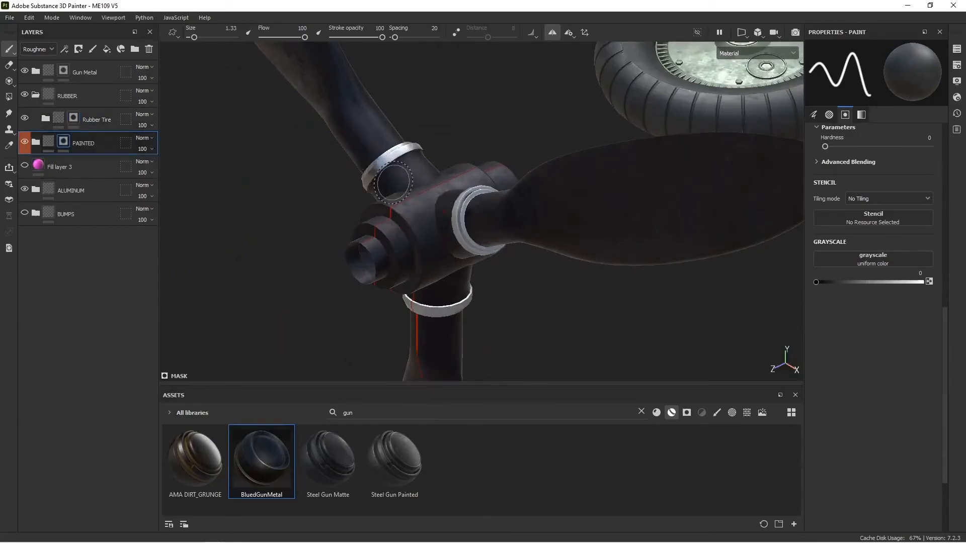
{"action": "key", "text": "4"}
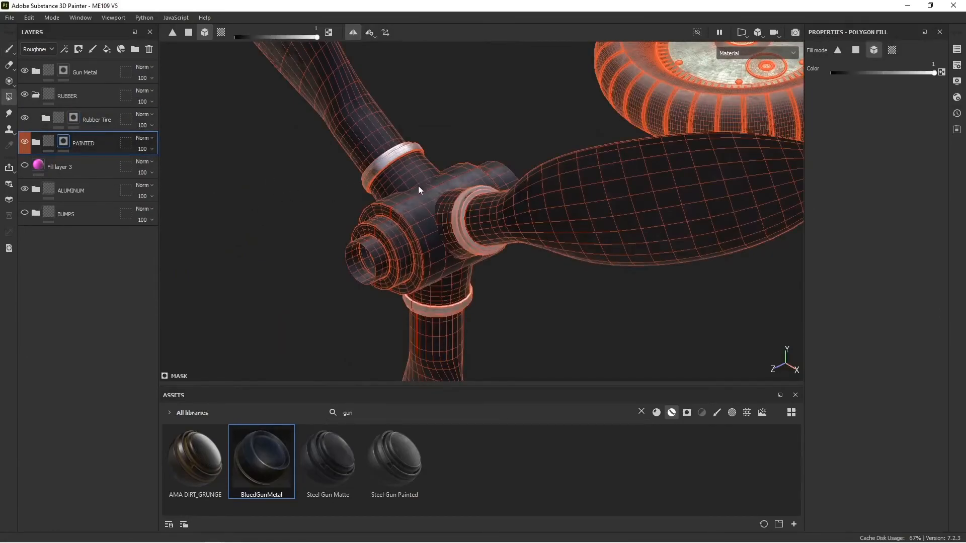
{"action": "key", "text": "x"}
{"action": "left_click", "coordinate": [423, 207]}
{"action": "mouse_move", "coordinate": [431, 193]}
{"action": "left_mouse_down", "text": "alt"}
{"action": "mouse_move", "coordinate": [448, 301]}
{"action": "mouse_move", "coordinate": [542, 239]}
{"action": "left_mouse_up", "text": "alt"}
{"action": "key", "text": "1"}
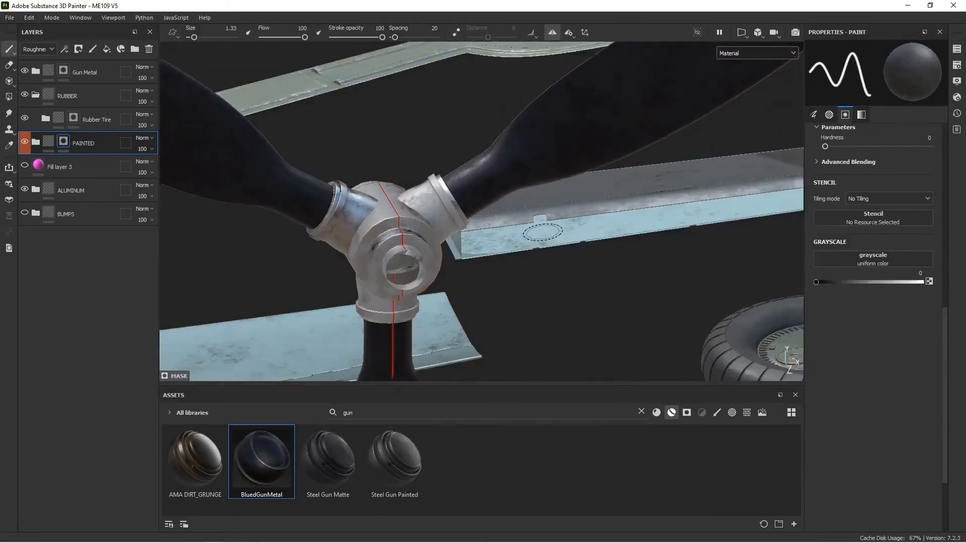
{"action": "scroll", "coordinate": [542, 232], "scroll_direction": "down", "scroll_amount": 6}
{"action": "mouse_move", "coordinate": [500, 152]}
{"action": "left_mouse_down", "text": "alt"}
{"action": "mouse_move", "coordinate": [504, 187]}
{"action": "mouse_move", "coordinate": [476, 211]}
{"action": "mouse_move", "coordinate": [426, 211]}
{"action": "left_mouse_up", "text": "alt"}
{"action": "mouse_move", "coordinate": [425, 212]}
{"action": "left_mouse_down", "text": "alt"}
{"action": "mouse_move", "coordinate": [403, 195]}
{"action": "mouse_move", "coordinate": [430, 147]}
{"action": "mouse_move", "coordinate": [495, 183]}
{"action": "mouse_move", "coordinate": [257, 174]}
{"action": "left_mouse_up", "text": "alt"}
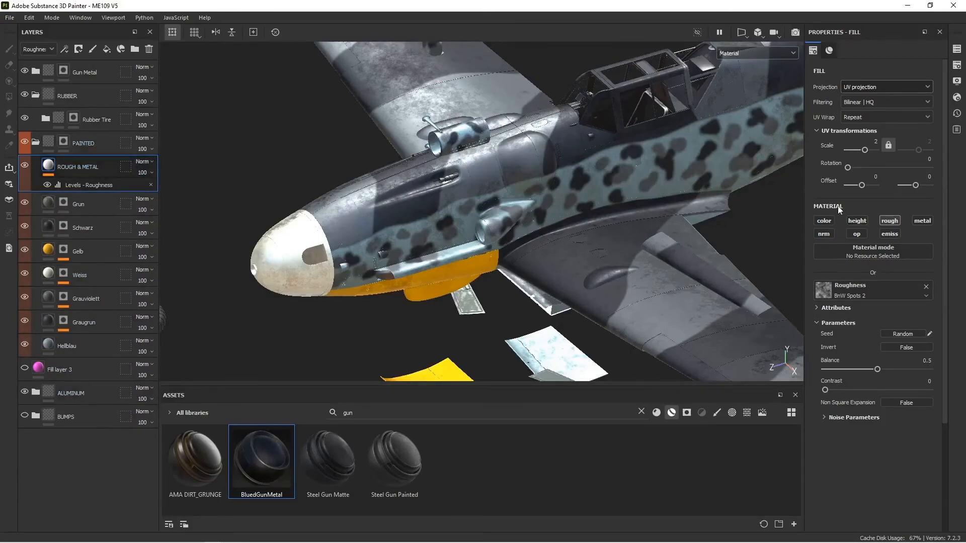
Step: Enable the metal channel with Metallic 0 on the ROUGH & METAL fill layer and check the paint from the nose and side
{"action": "mouse_move", "coordinate": [434, 190]}
{"action": "left_mouse_down", "text": "alt"}
{"action": "mouse_move", "coordinate": [496, 212]}
{"action": "mouse_move", "coordinate": [564, 296]}
{"action": "mouse_move", "coordinate": [436, 247]}
{"action": "left_mouse_up", "text": "alt"}
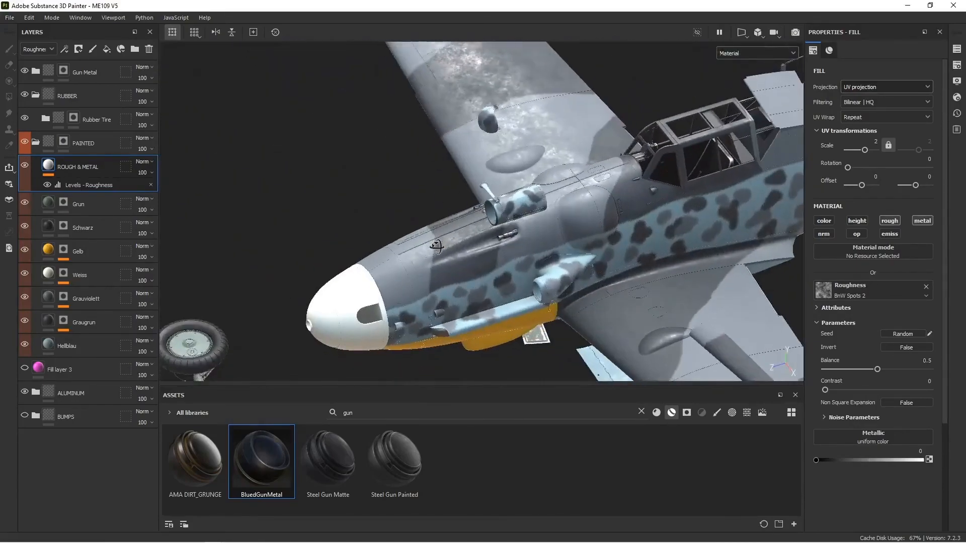
{"action": "left_click_drag", "start_coordinate": [536, 246], "coordinate": [466, 165], "text": "alt"}
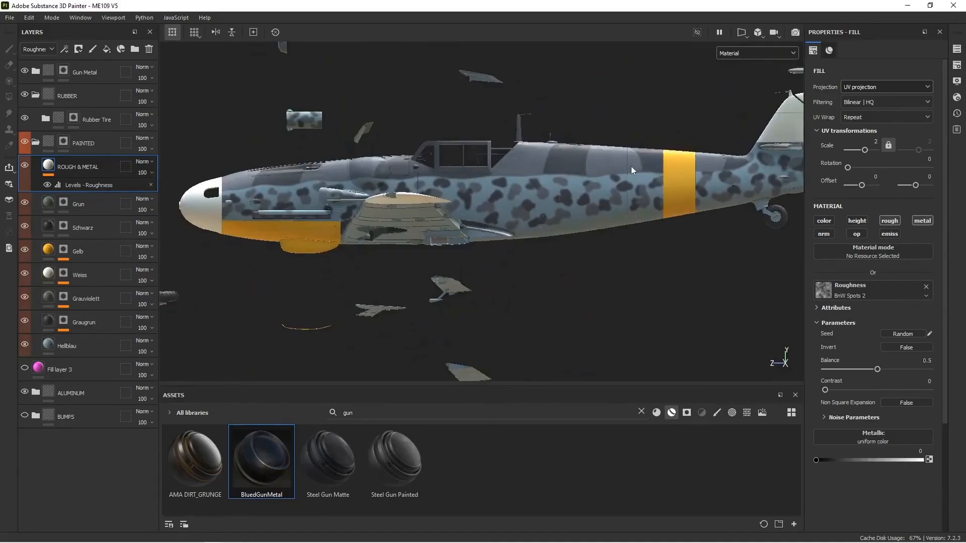